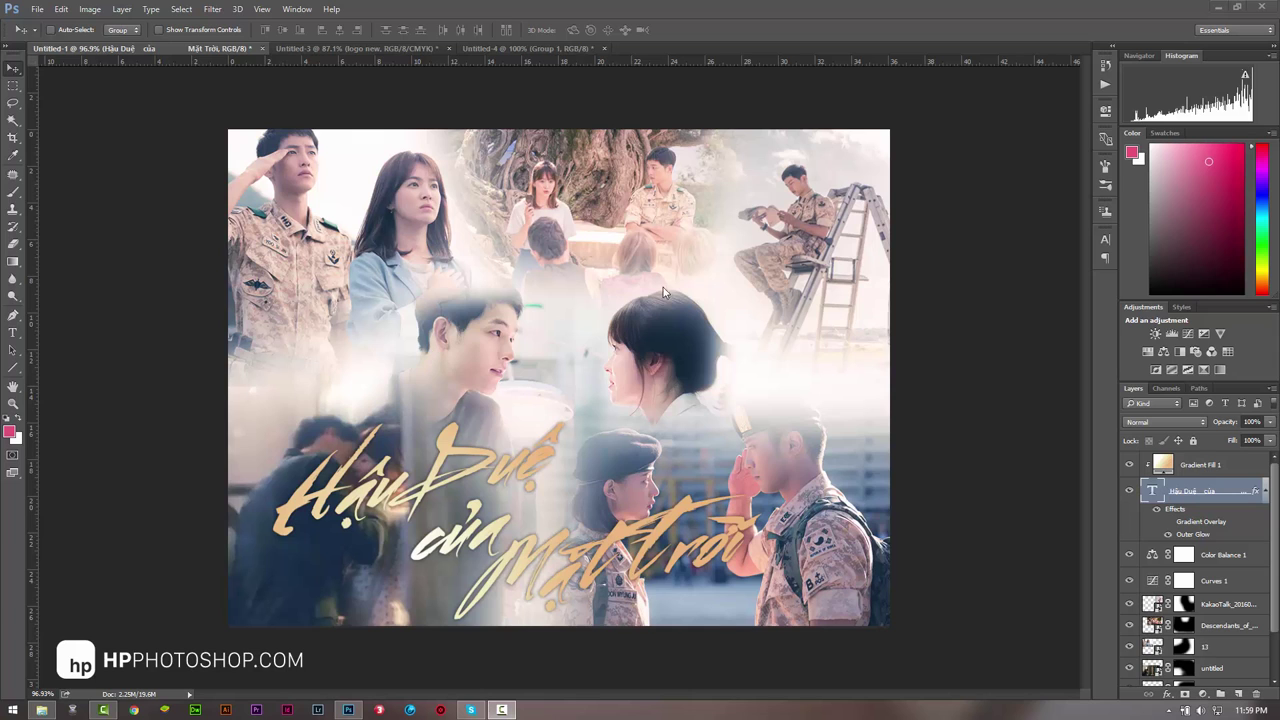
Step: Close the poster, Untitled-3 and Untitled-4 documents, discarding all unsaved changes
click(13, 403)
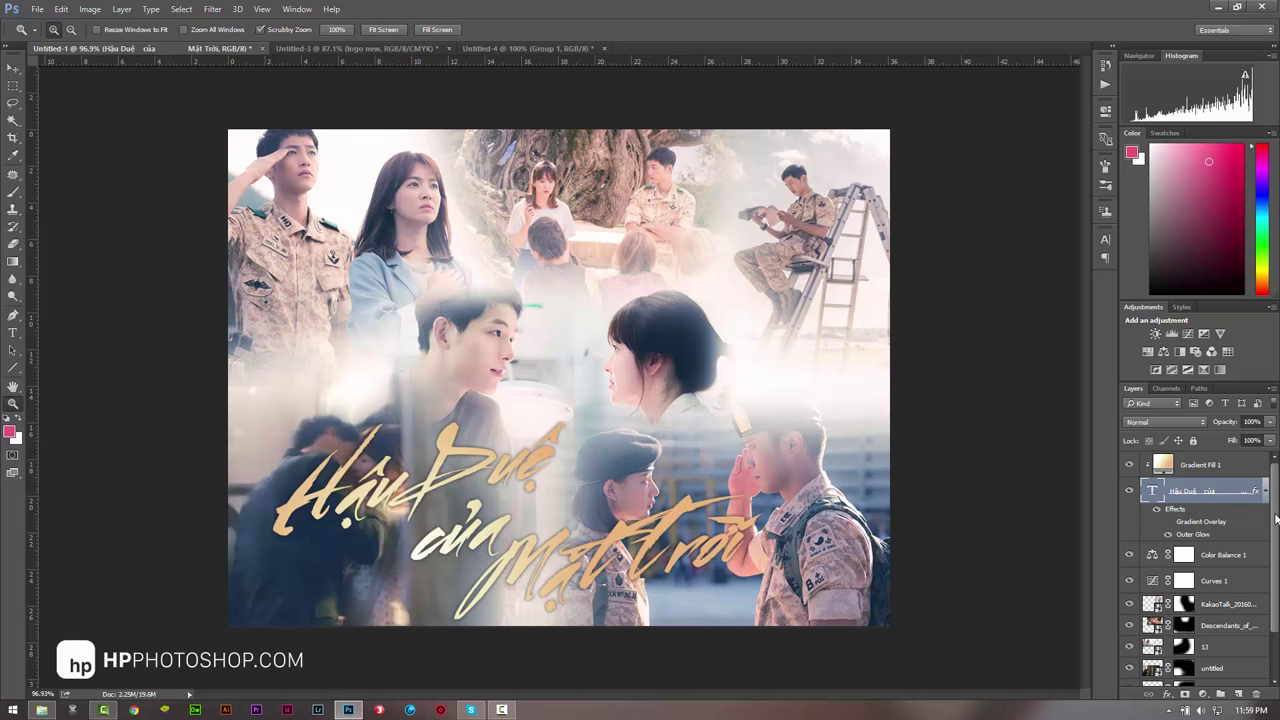
scroll(1276, 517, down, 2)
scroll(1276, 517, up, 2)
click(263, 48)
click(612, 266)
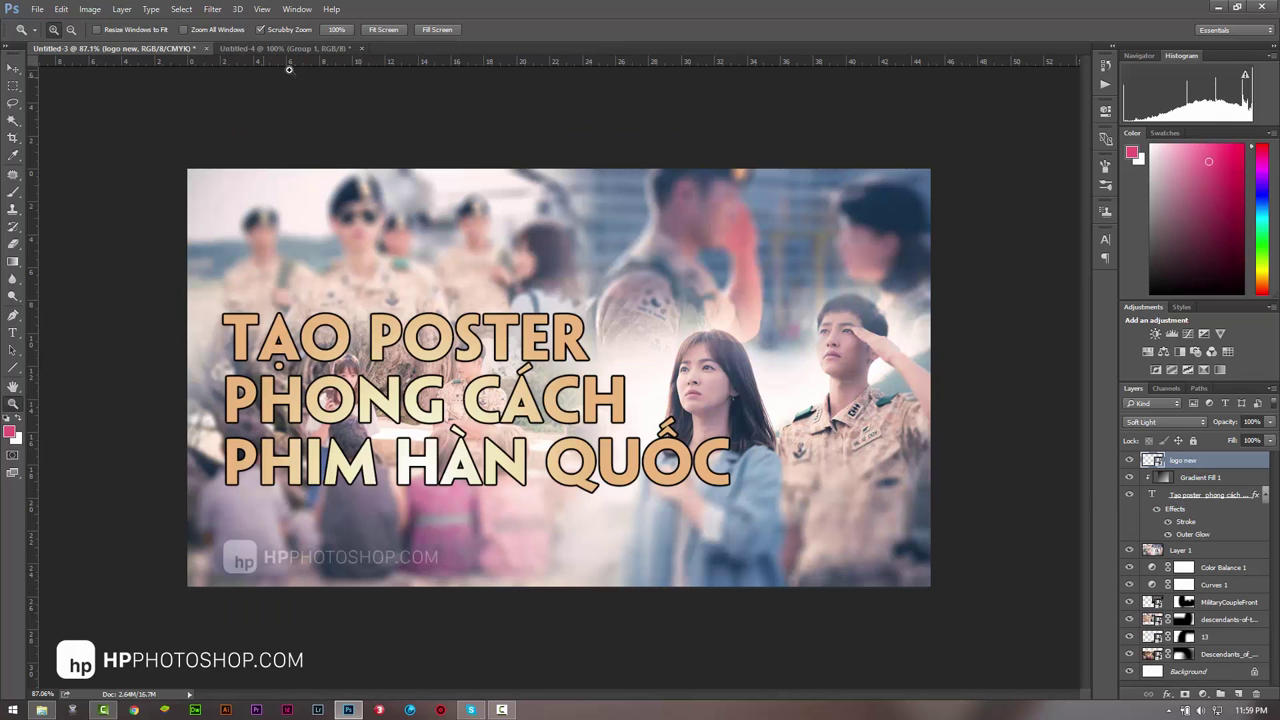
click(206, 48)
click(612, 266)
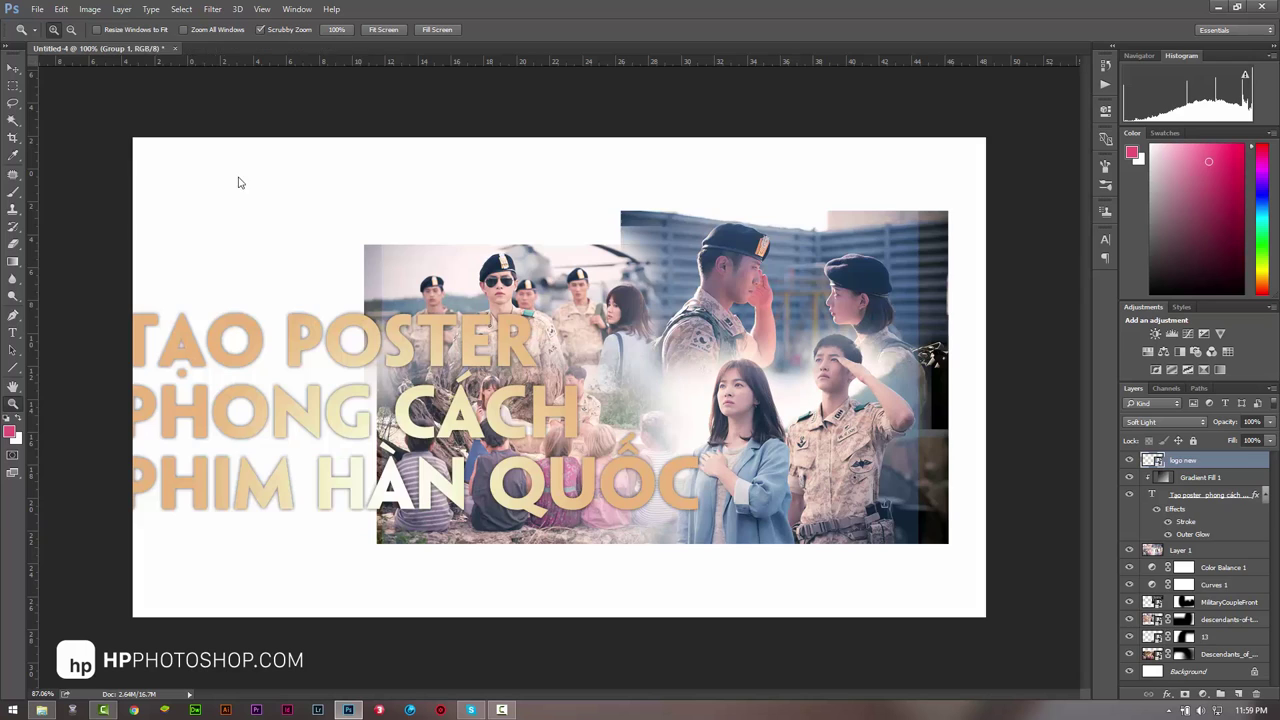
click(175, 48)
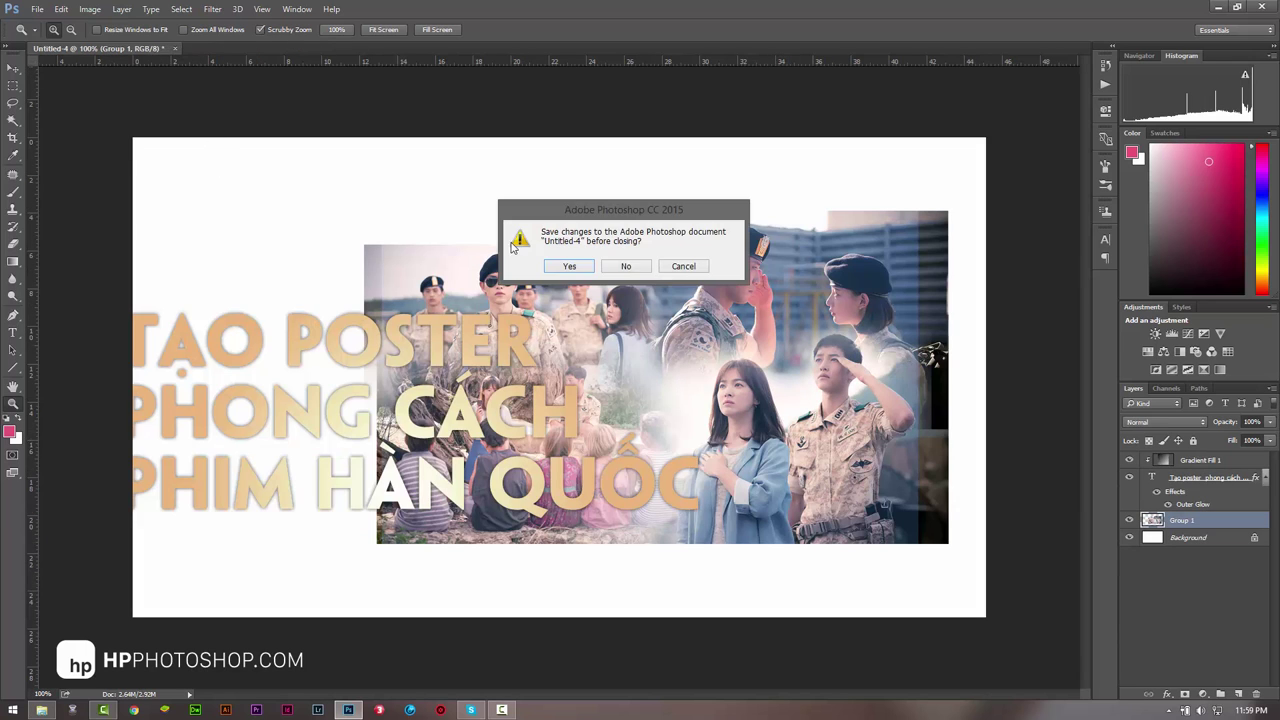
click(644, 266)
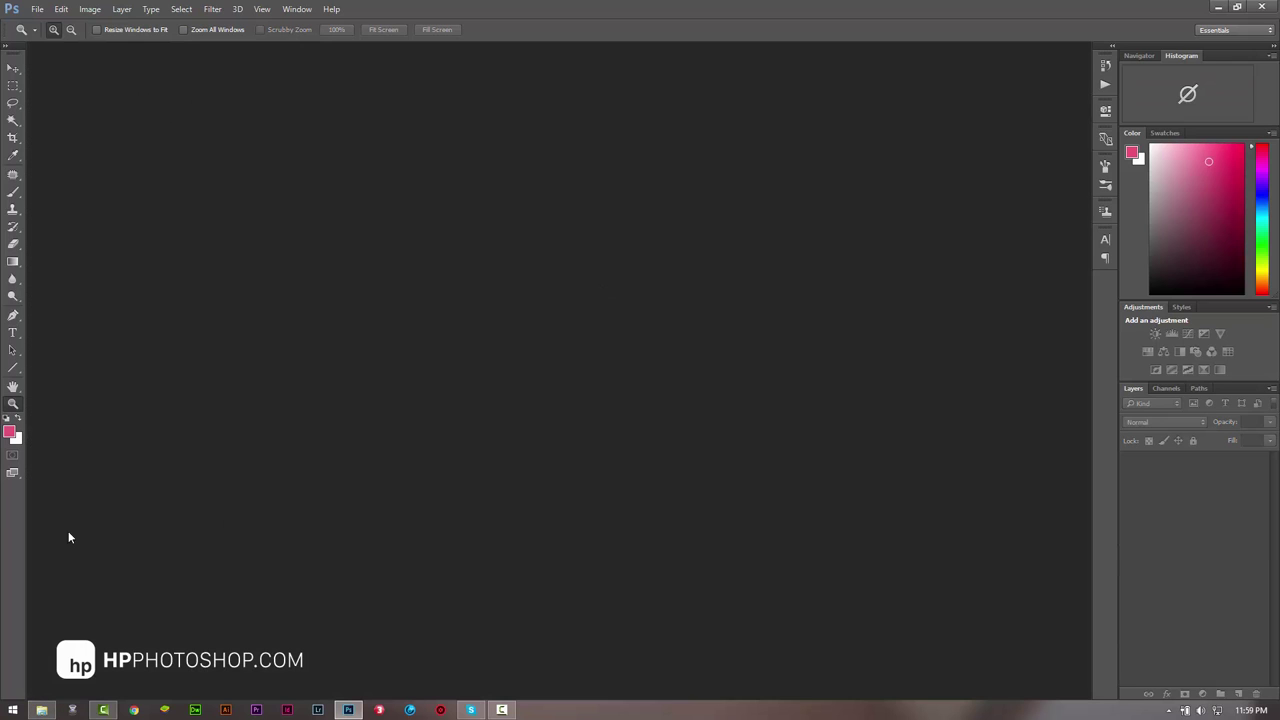
Step: Open the tut drama-photo folder in Explorer, clear the selection and select its first image
click(44, 709)
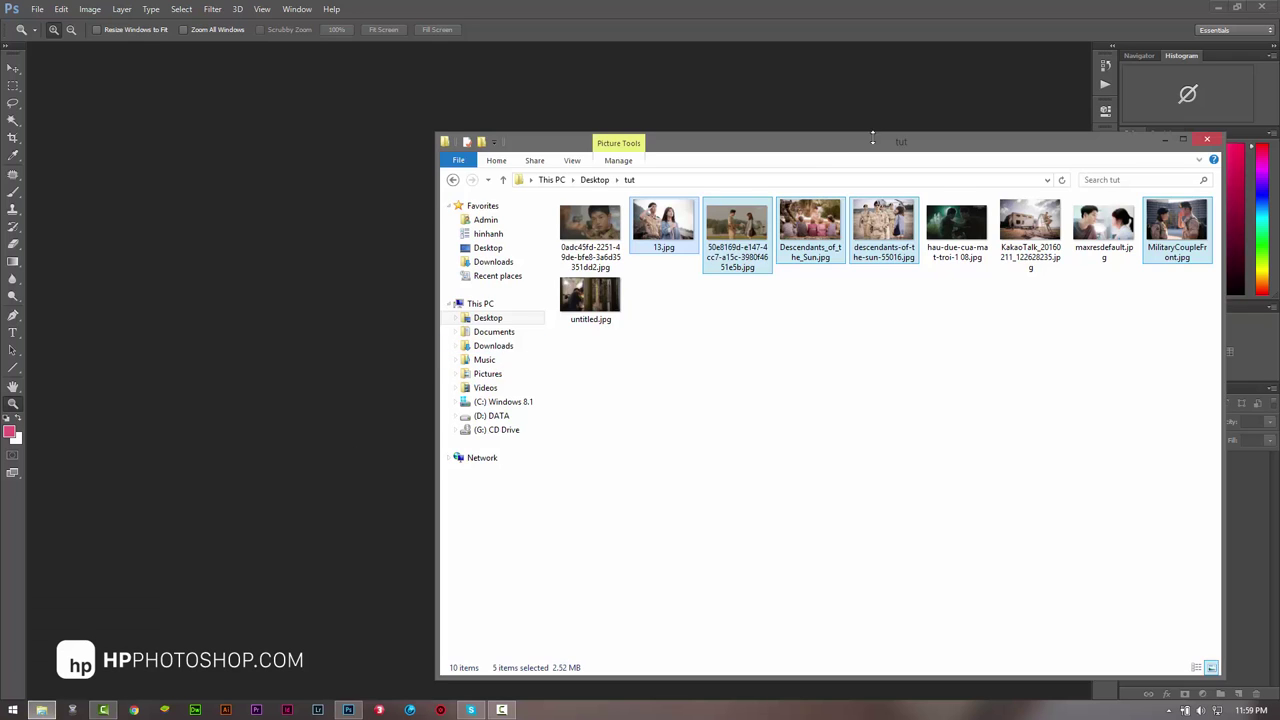
drag(872, 138, 740, 125)
click(777, 340)
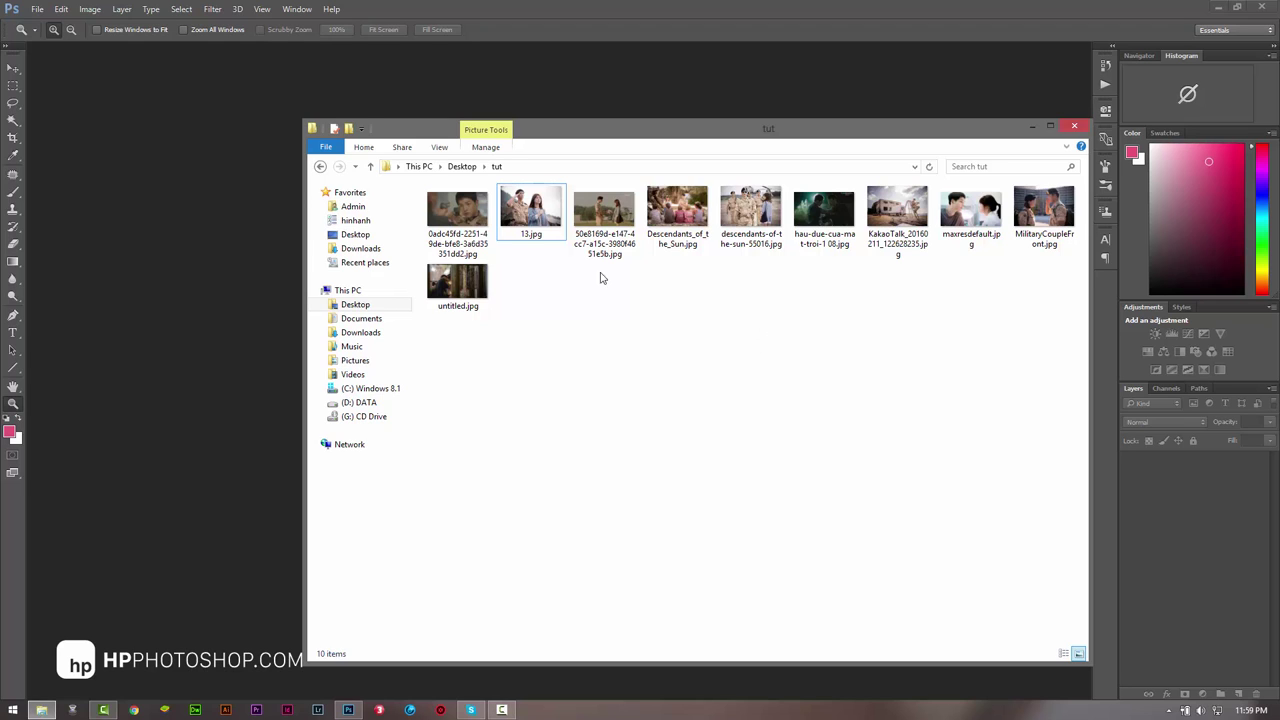
key(Left)
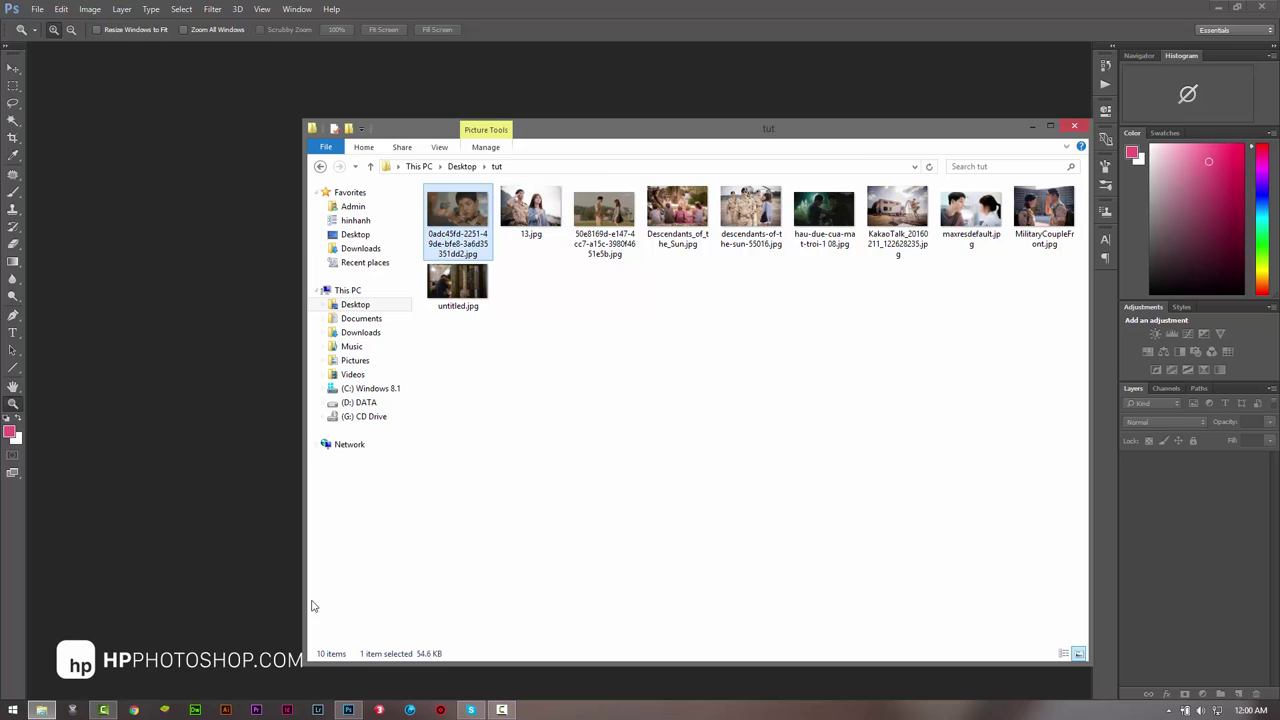
click(133, 711)
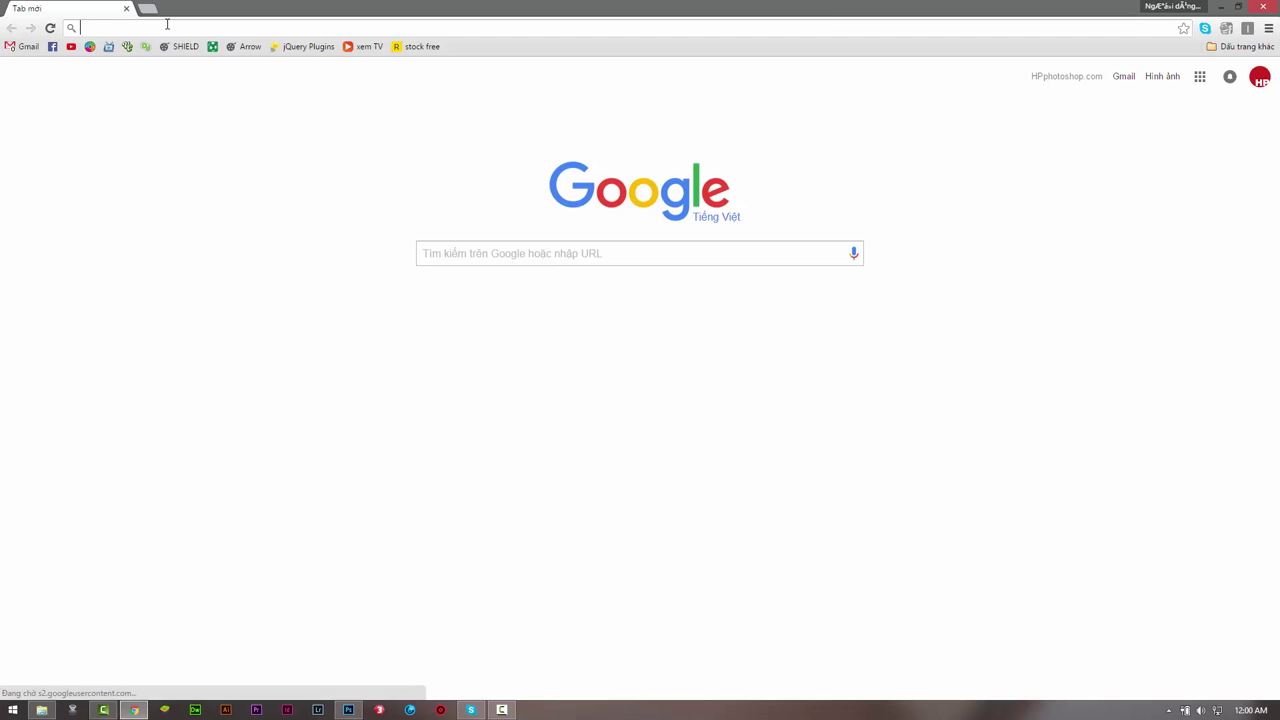
Step: Search Google for 'iamge' and switch to the image results
text(iamge)
key(Return)
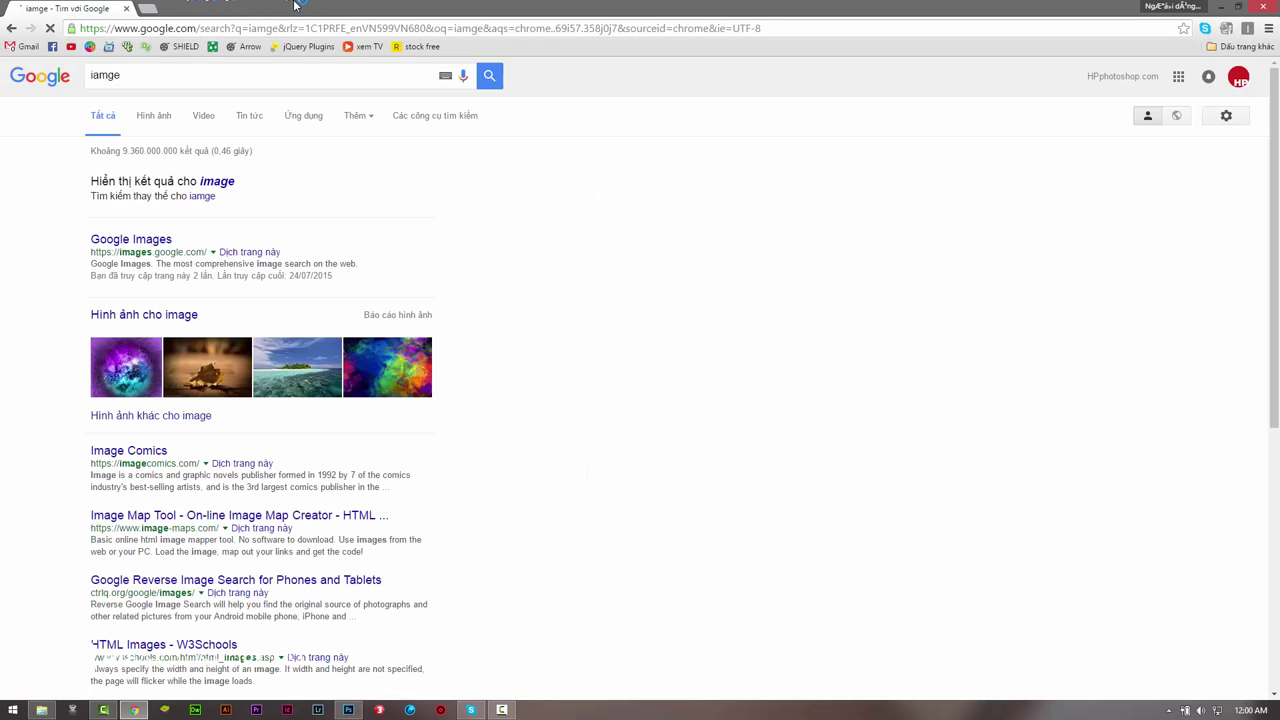
click(154, 118)
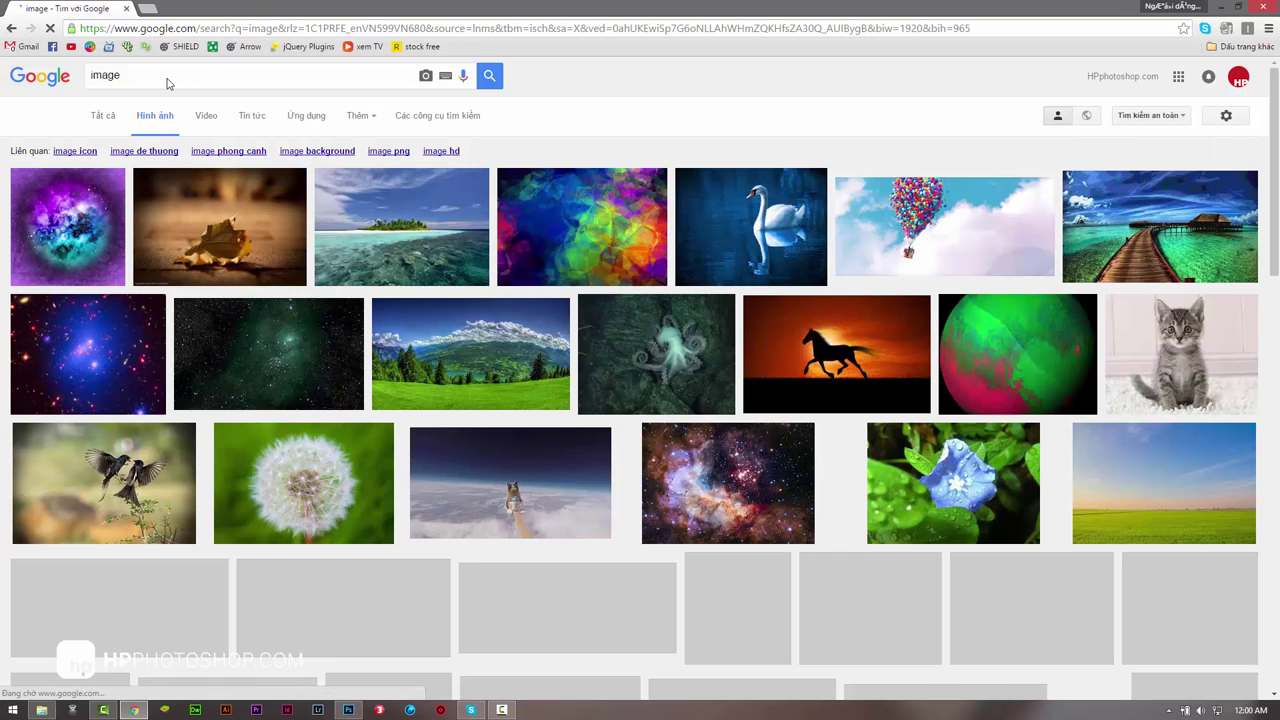
Step: Replace the query with the suggested 'hậu duệ của mặt trời' and search it
double_click(105, 75)
drag(105, 75, 98, 80)
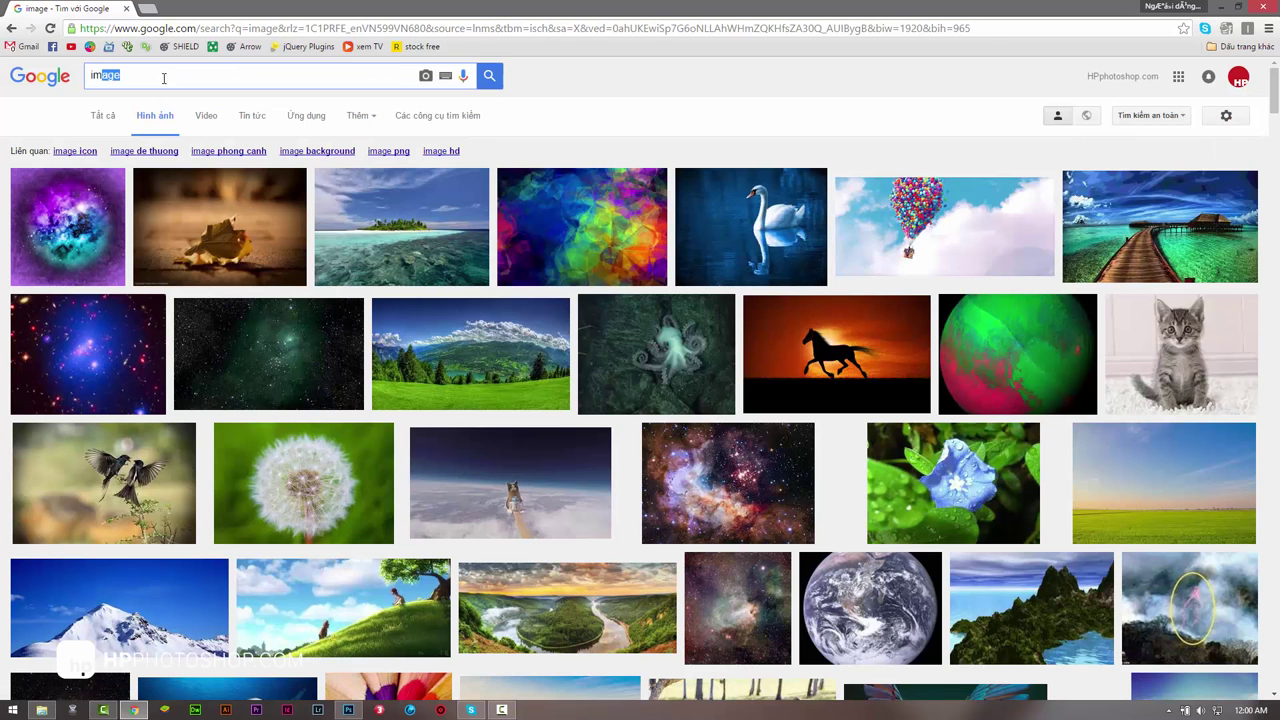
double_click(82, 75)
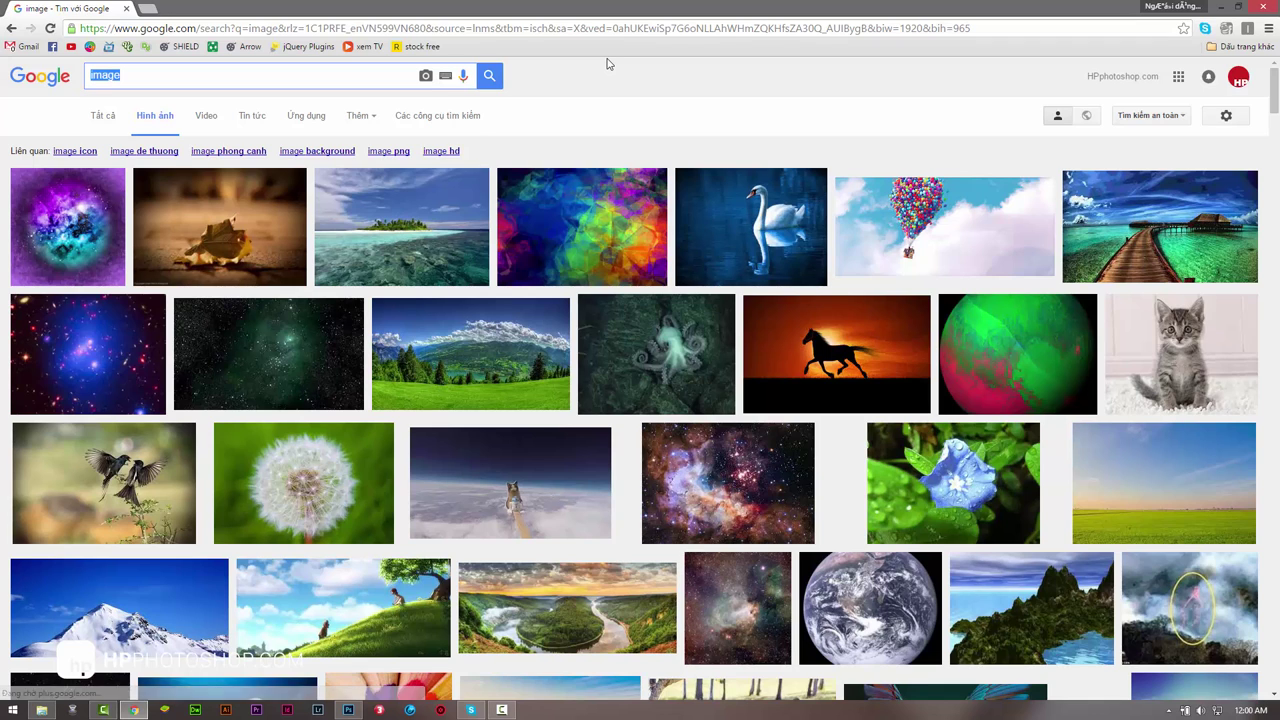
text(haj)
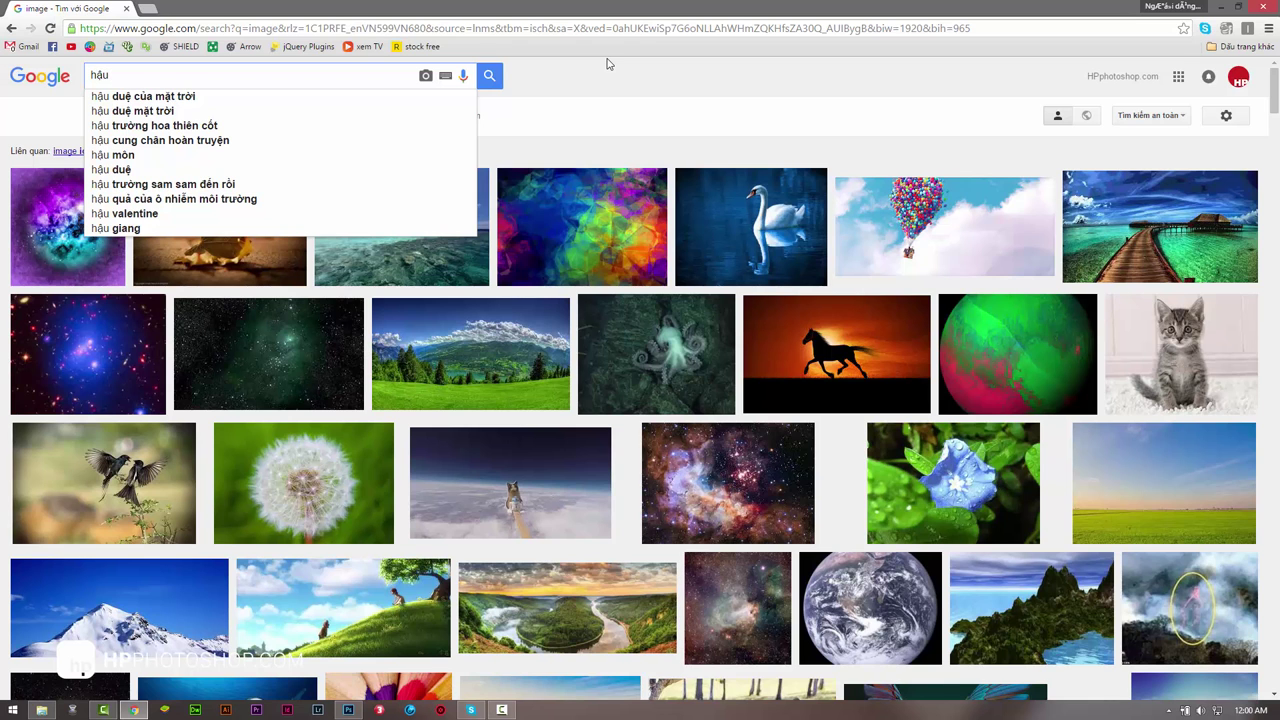
key(Down)
key(Return)
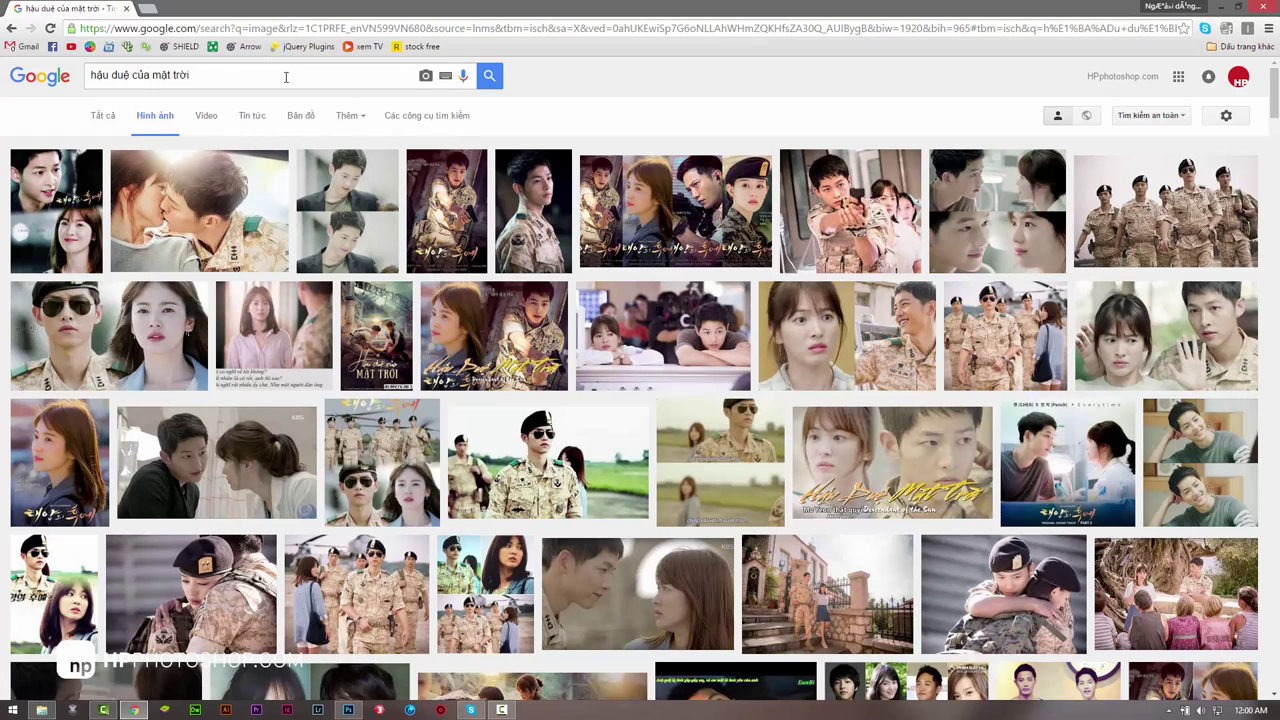
Step: Filter the image results to sizes larger than 1024×768 and preview the first result
click(233, 75)
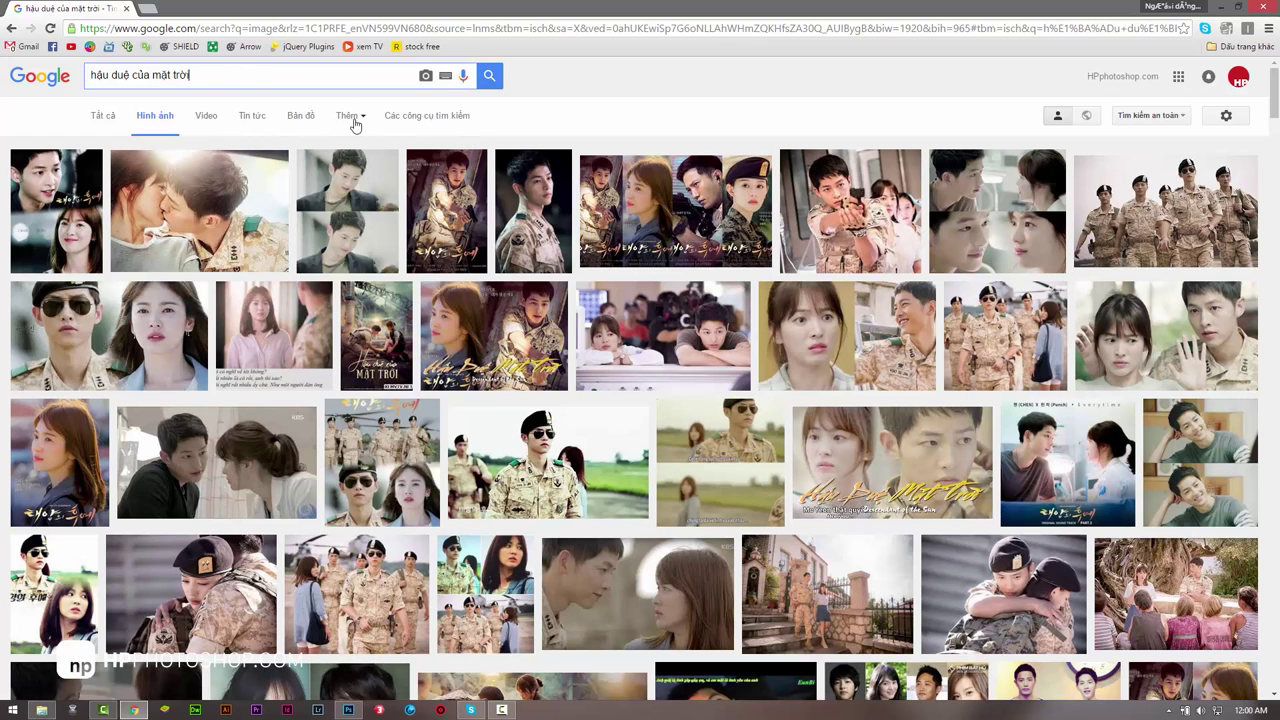
click(435, 119)
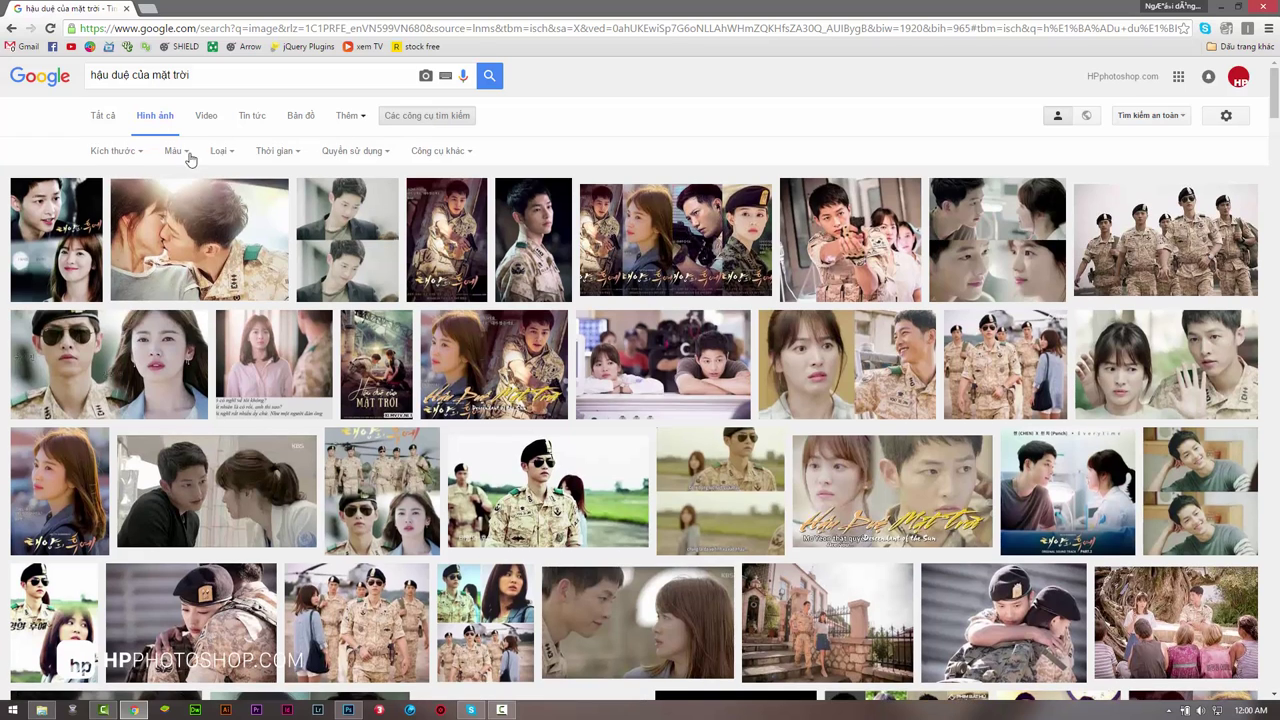
click(136, 154)
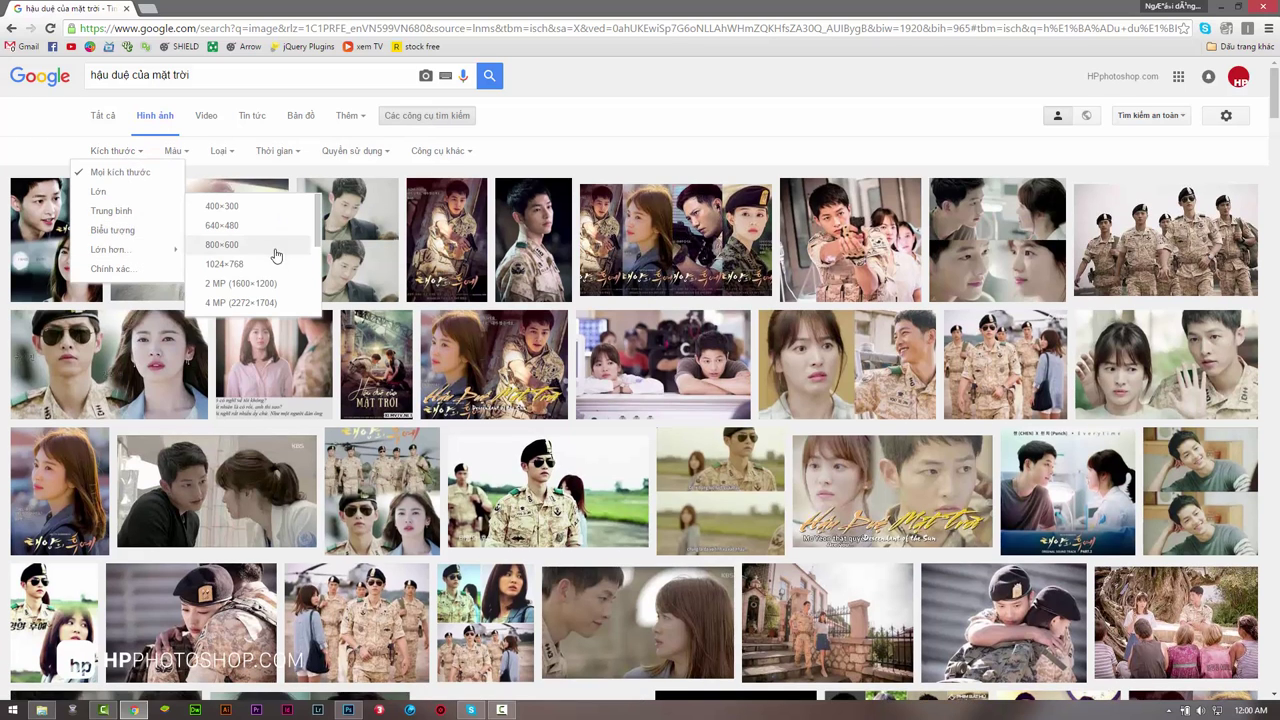
mouse_move(110, 249)
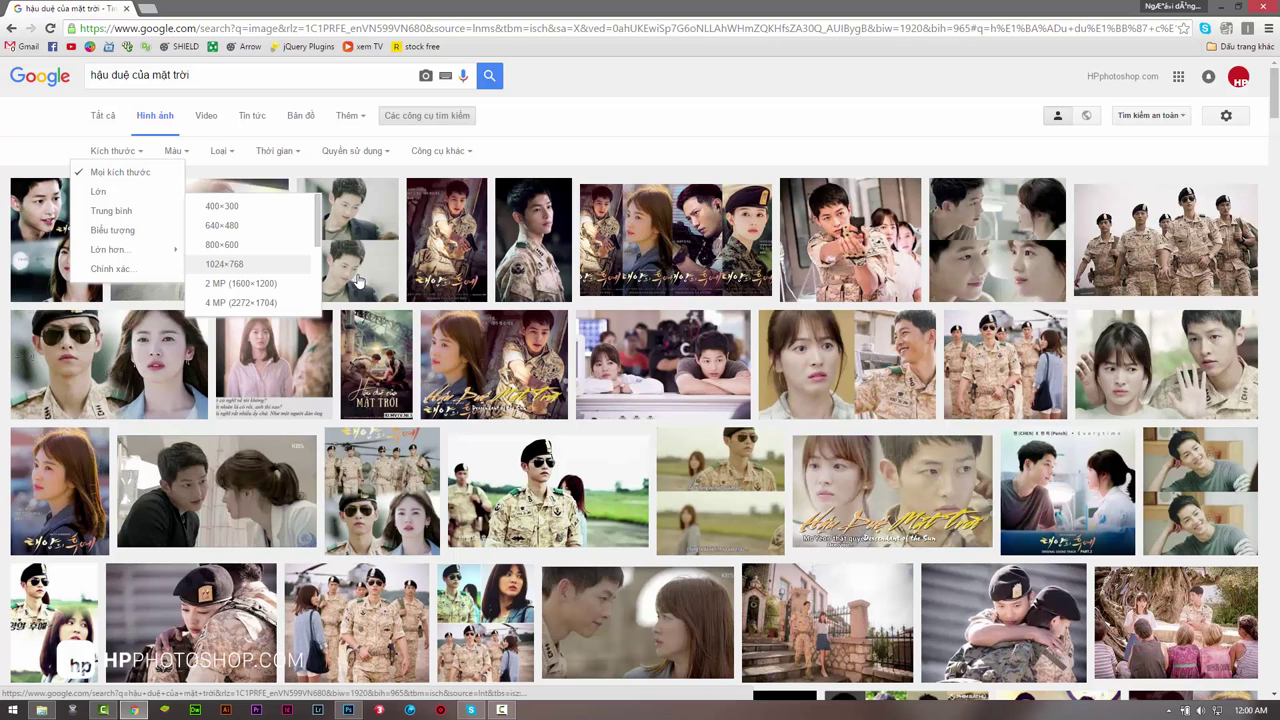
click(249, 266)
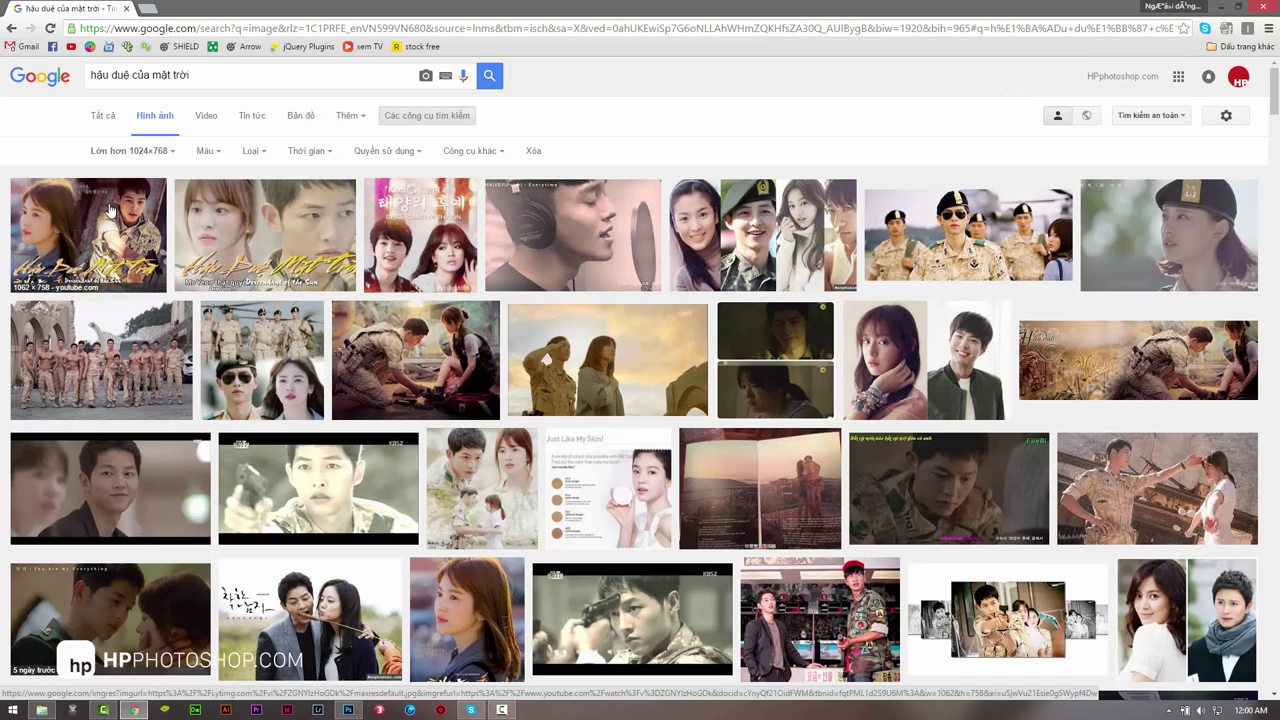
click(111, 210)
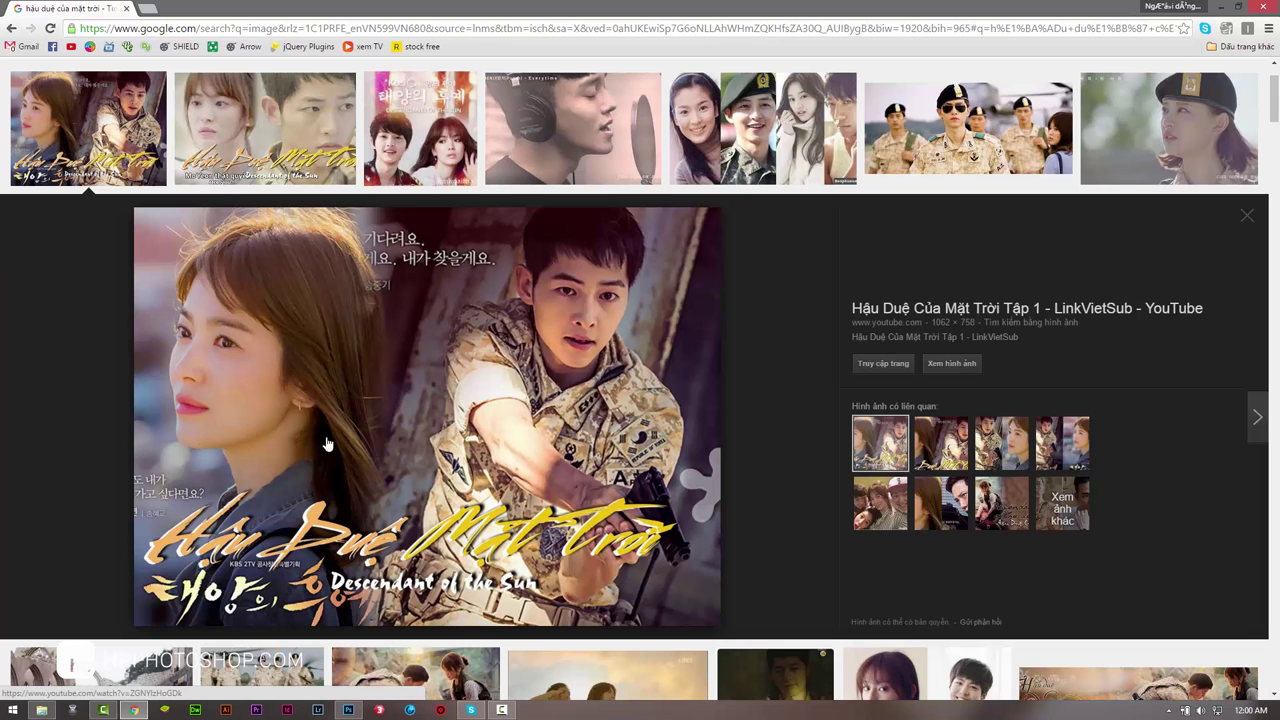
scroll(352, 348, down, 4)
scroll(332, 358, down, 3)
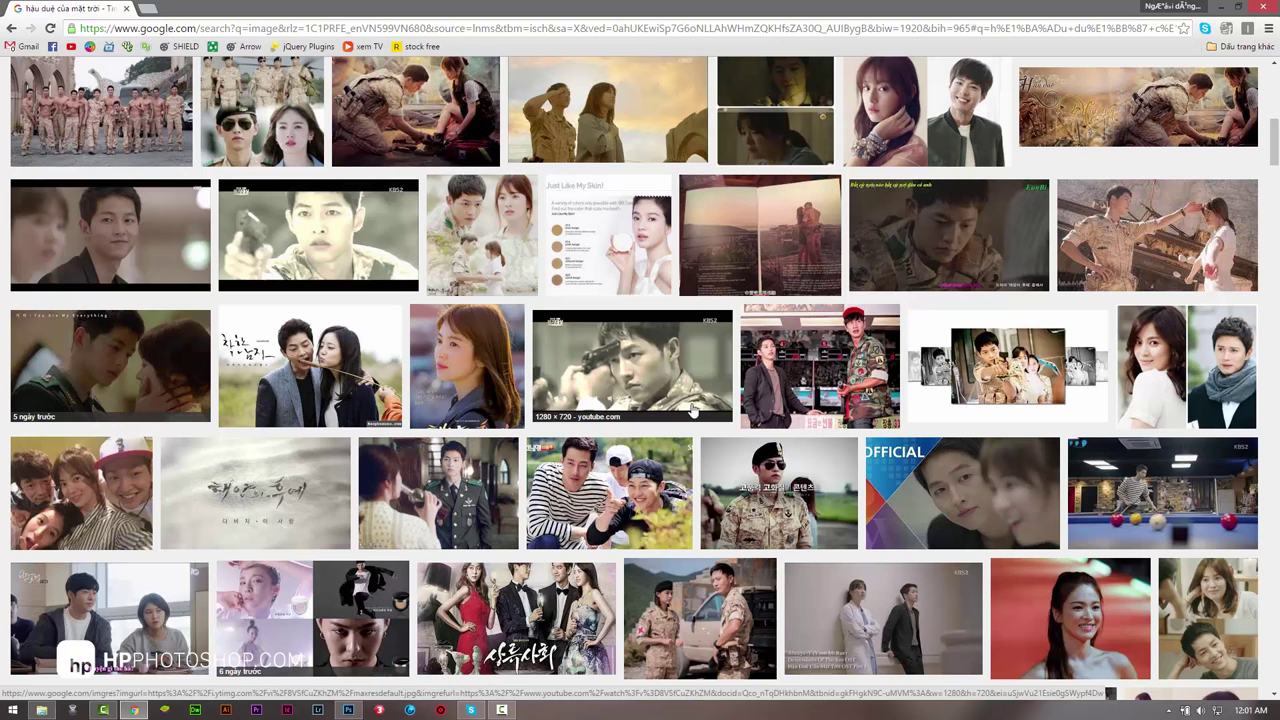
Step: Create a new white 1280 × 1024 px, 72 ppi RGB document
click(1268, 7)
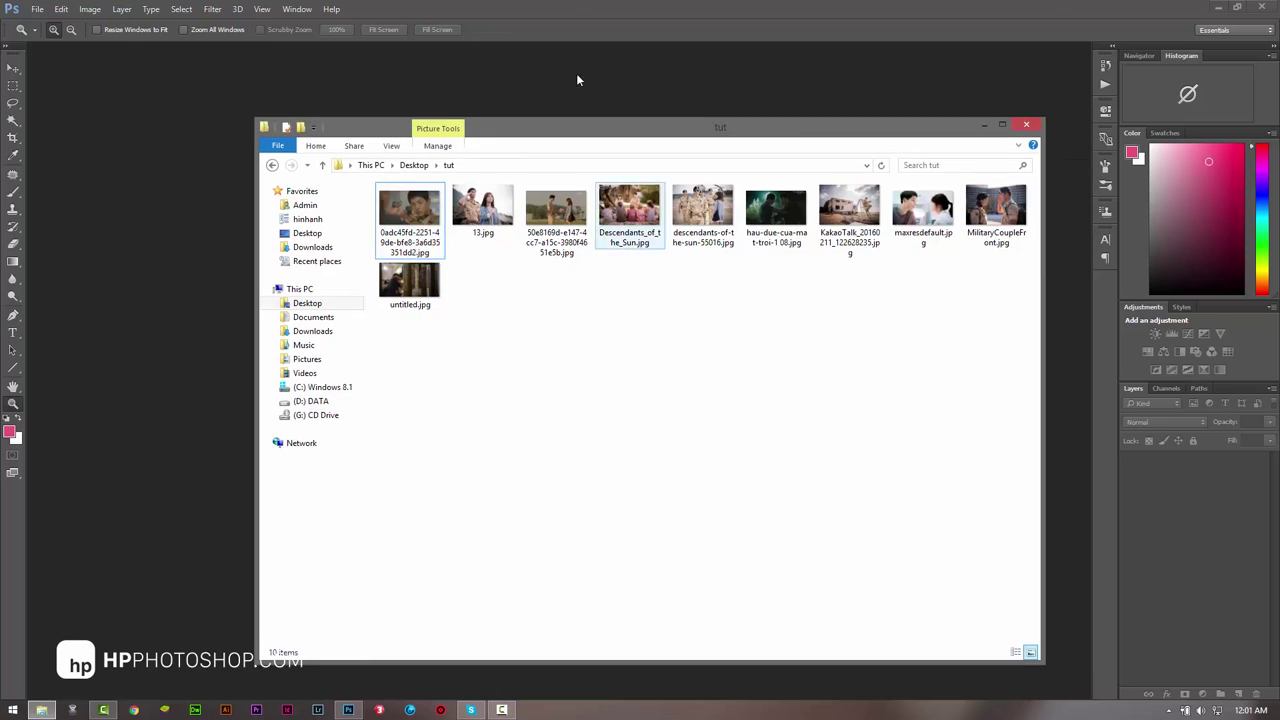
click(450, 65)
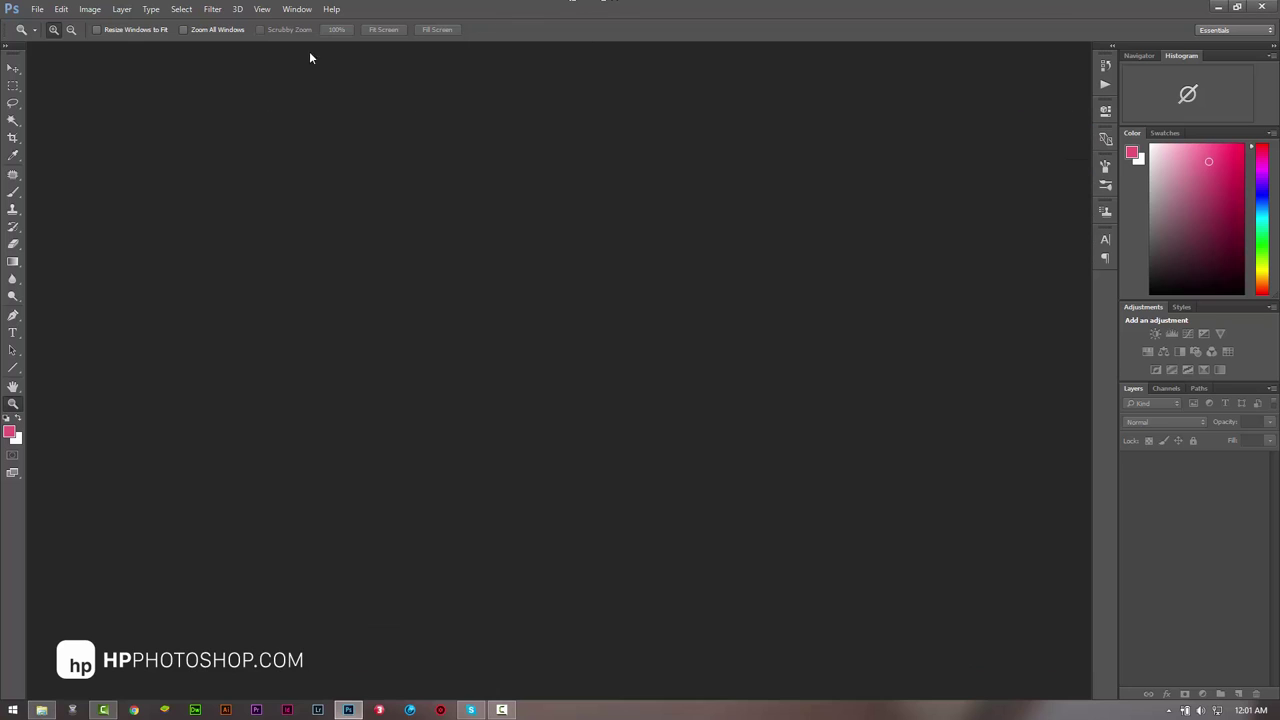
click(37, 10)
click(48, 24)
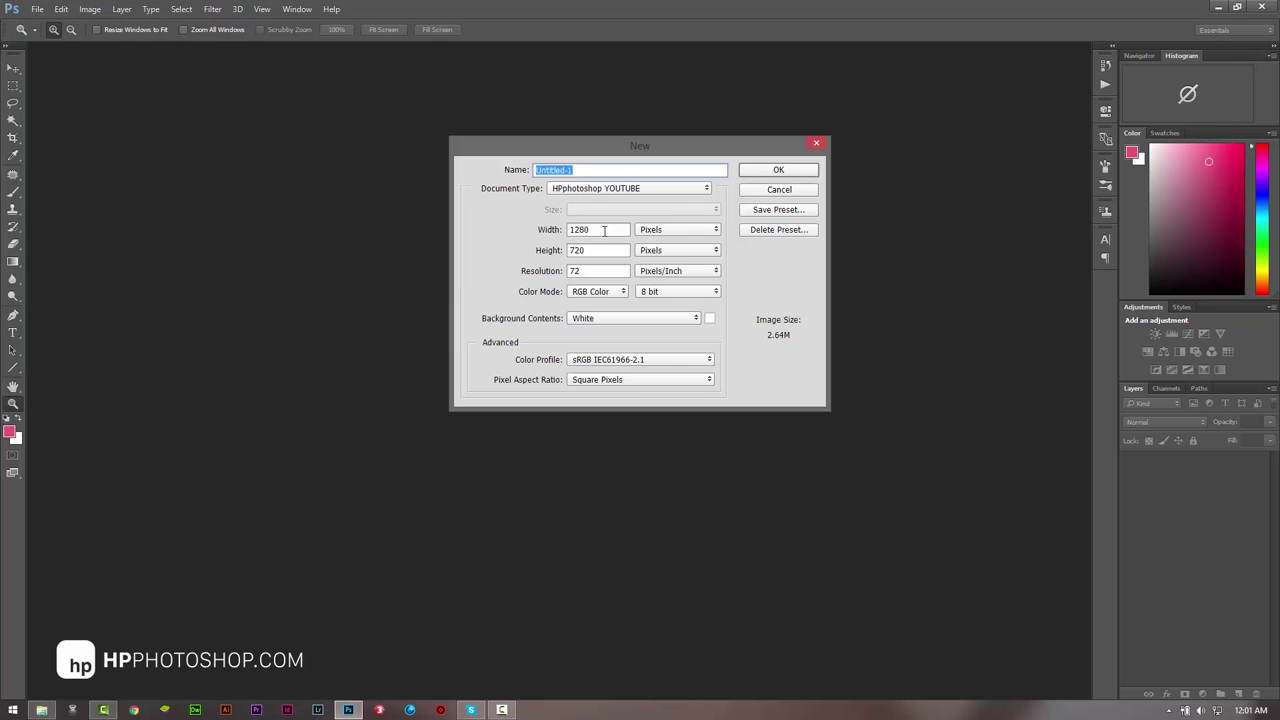
click(604, 230)
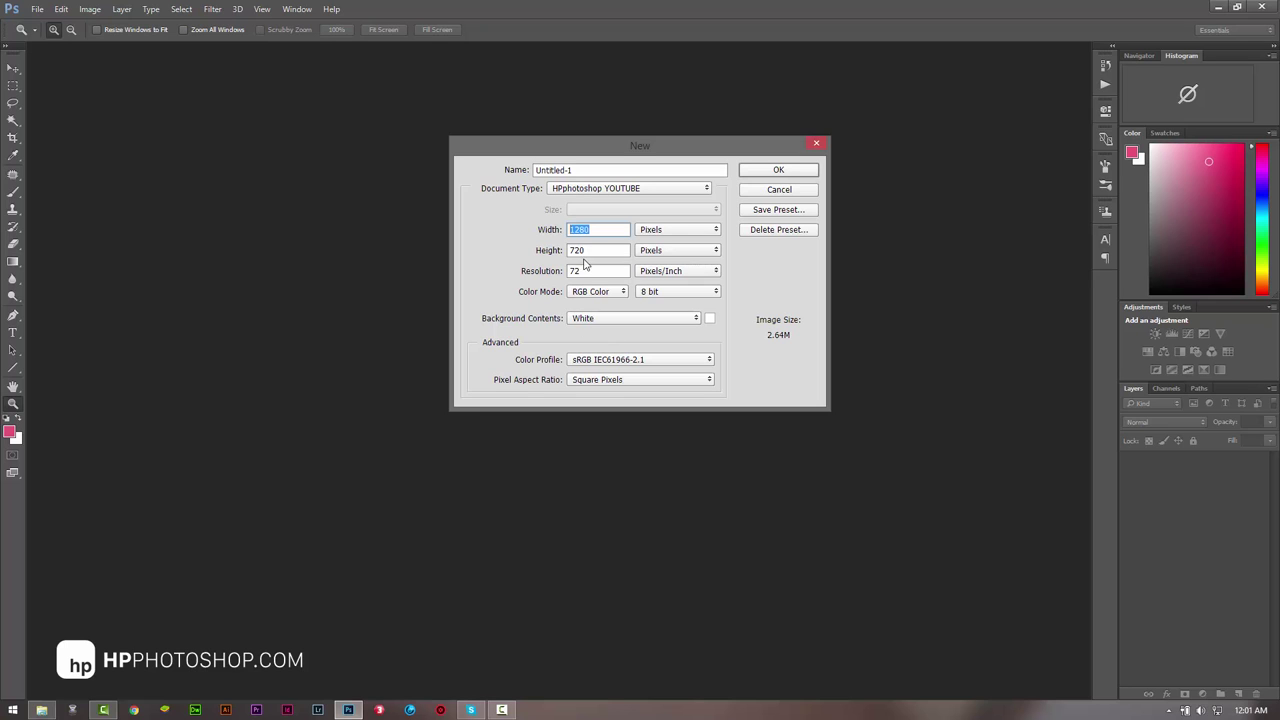
click(591, 254)
click(601, 231)
double_click(586, 251)
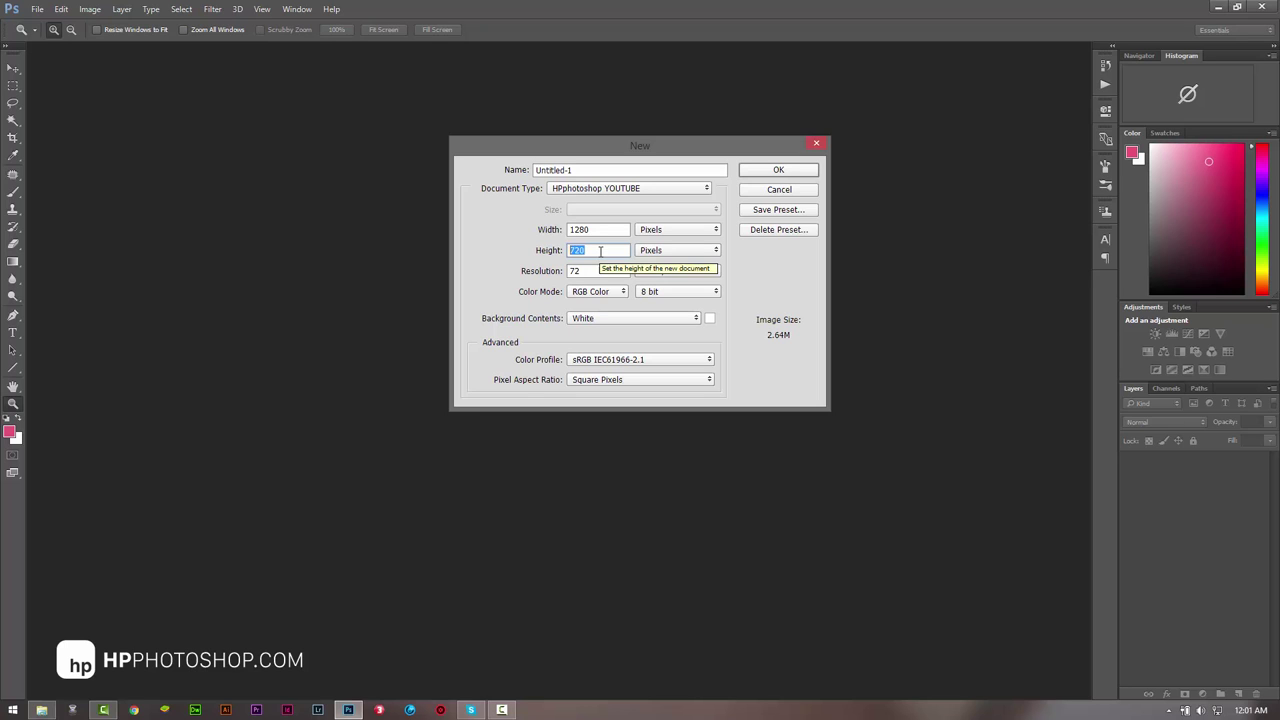
text(1)
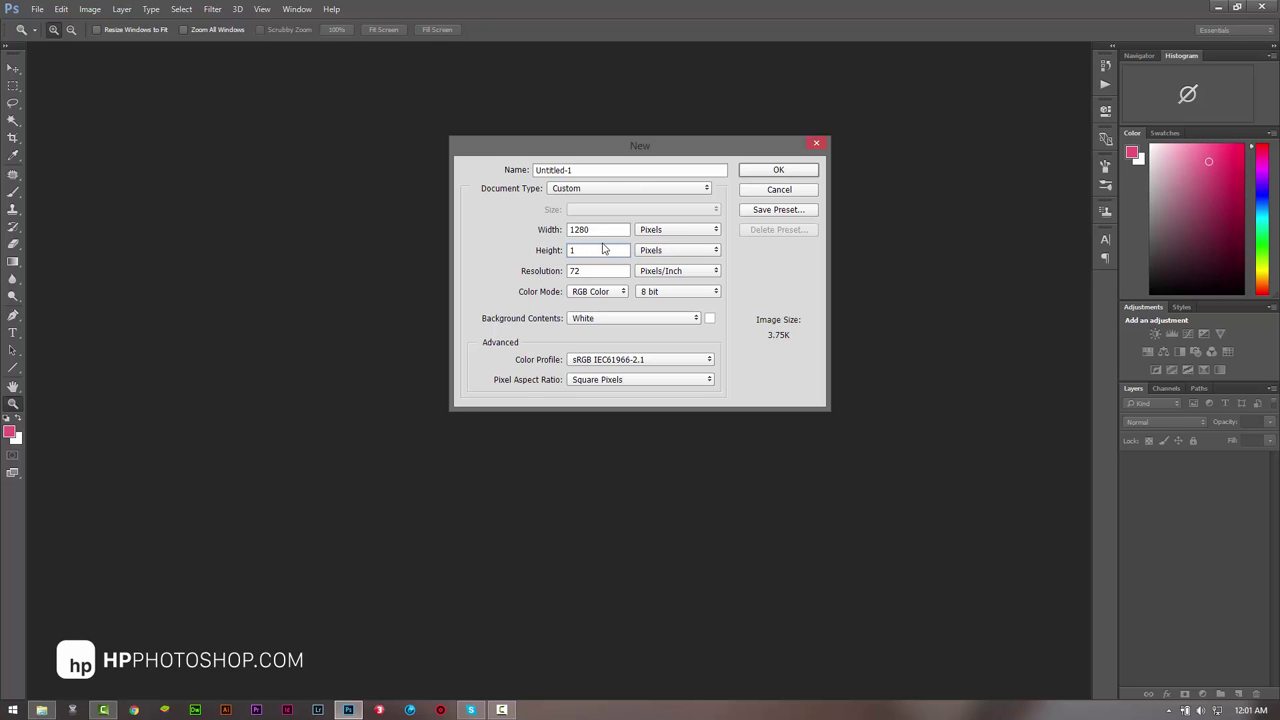
text(024)
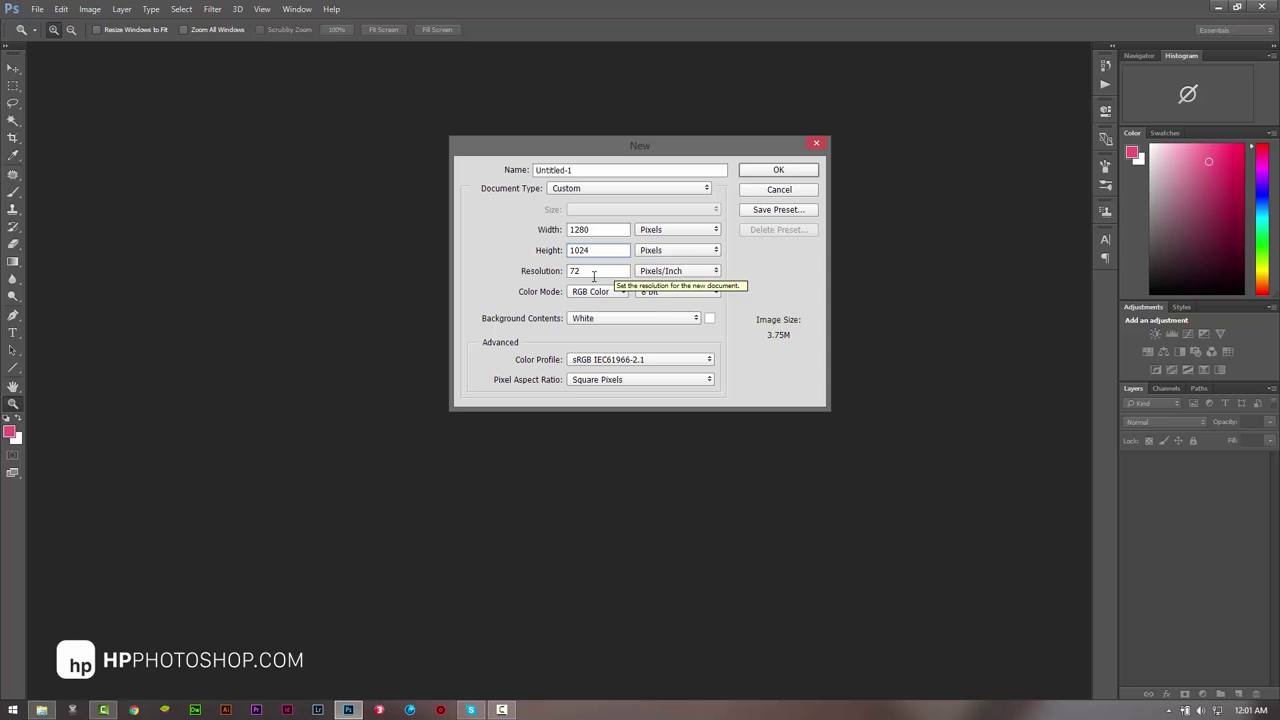
click(592, 271)
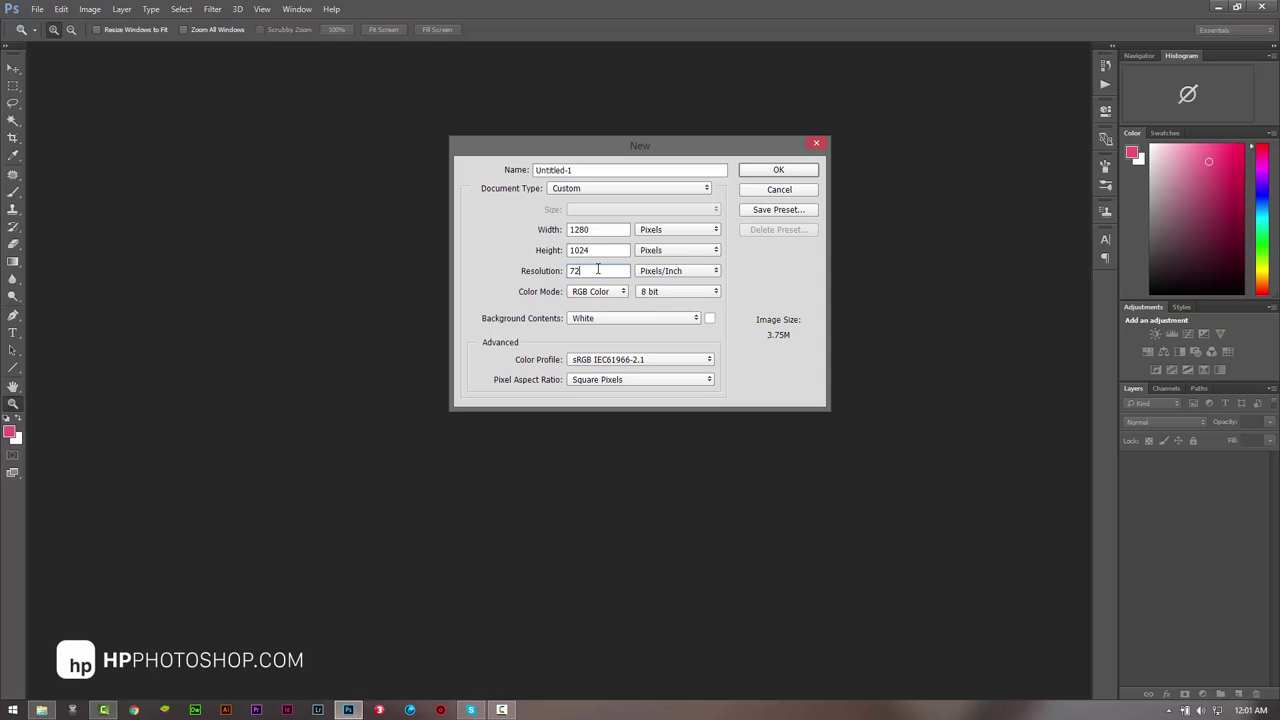
double_click(586, 270)
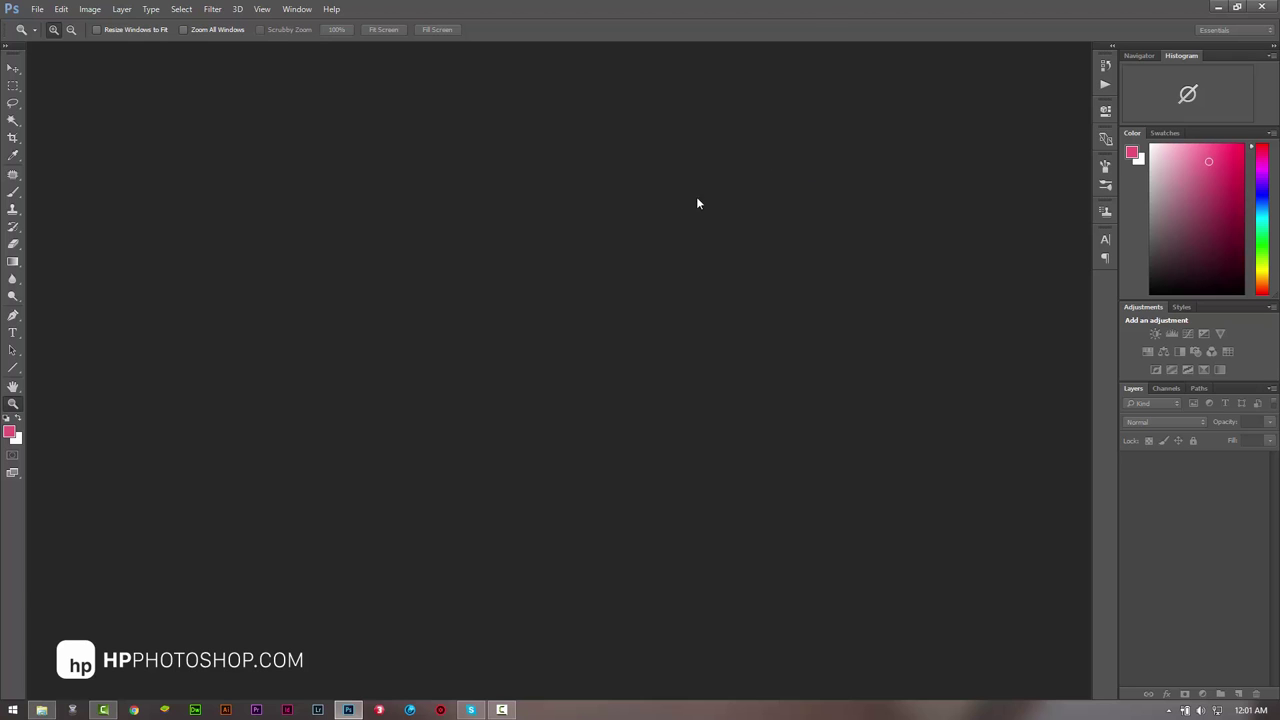
click(775, 175)
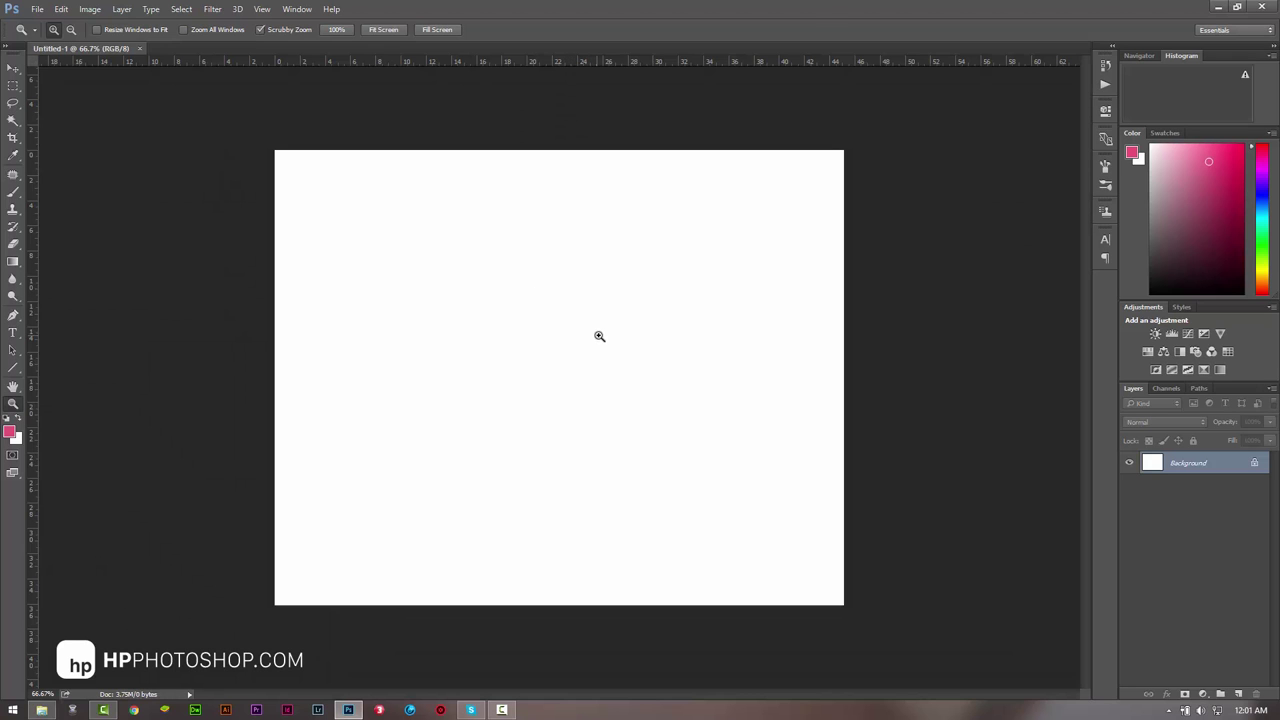
Step: Drag descendants-of-the-sun-55016.jpg from the tut folder onto the canvas and enlarge it to about 246%
scroll(602, 336, up, 1)
scroll(604, 336, down, 1)
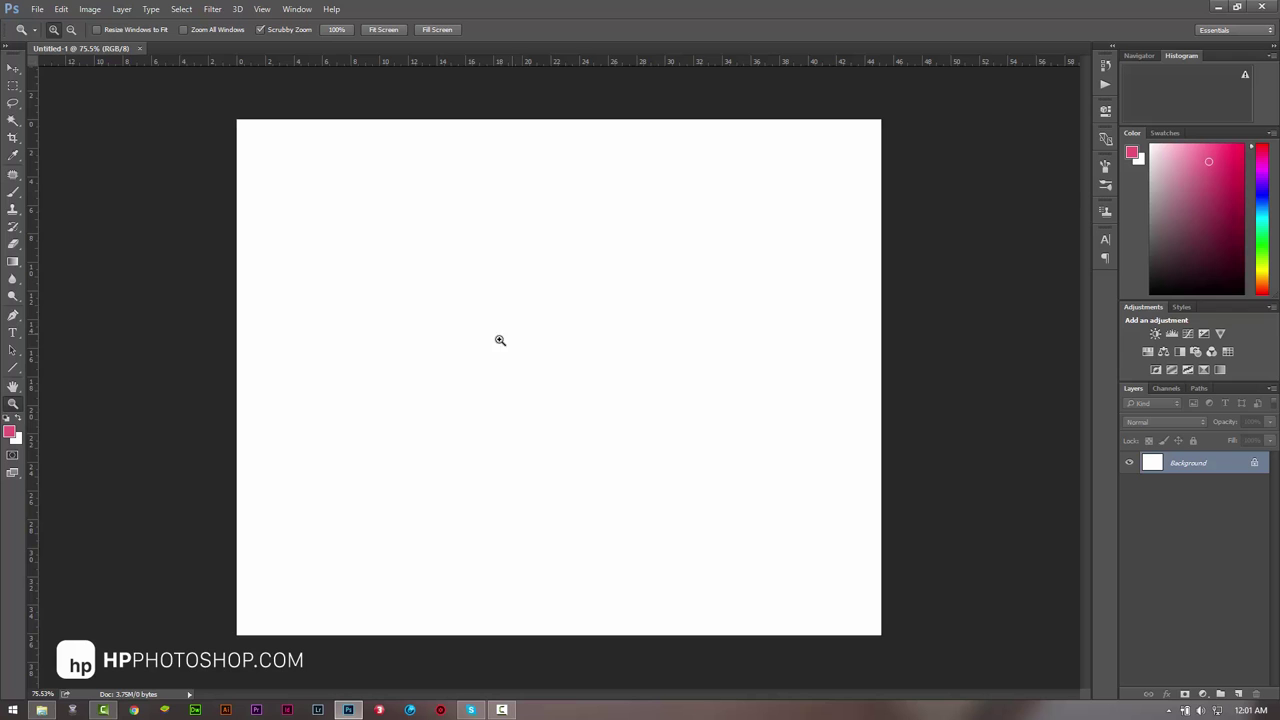
click(41, 709)
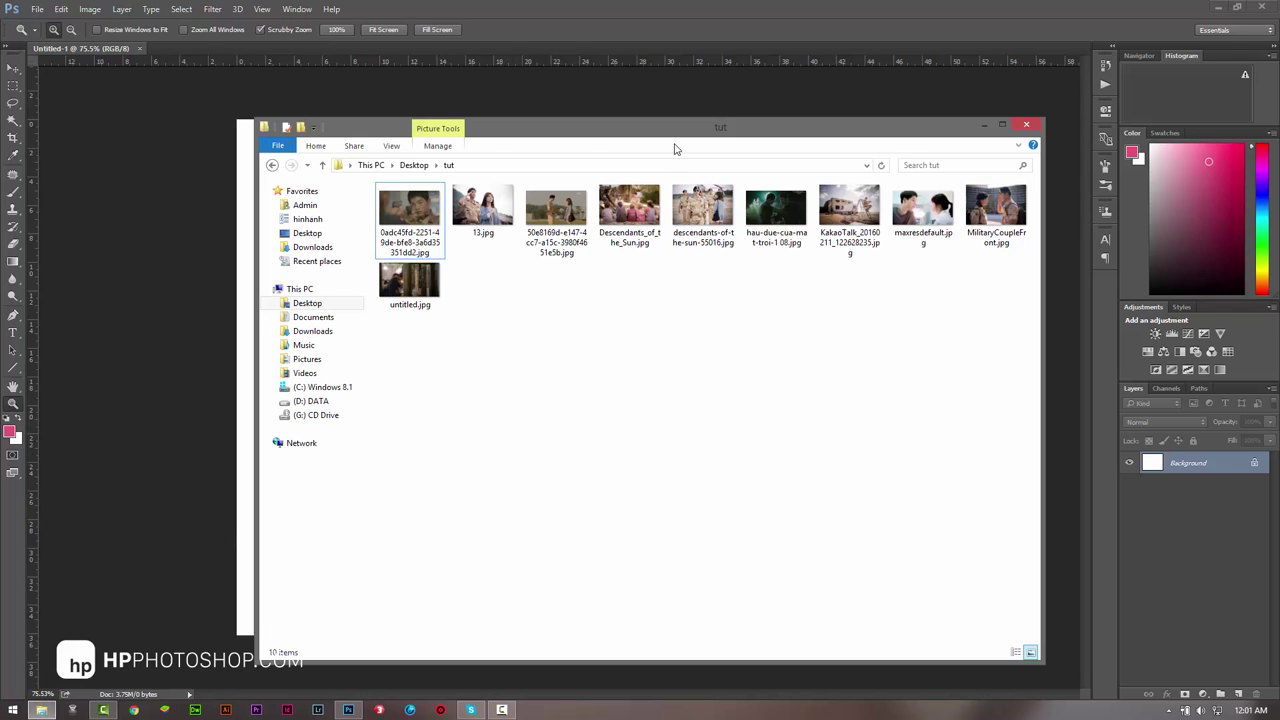
mouse_move(669, 131)
mouse_down()
mouse_move(908, 131)
mouse_move(876, 135)
mouse_up()
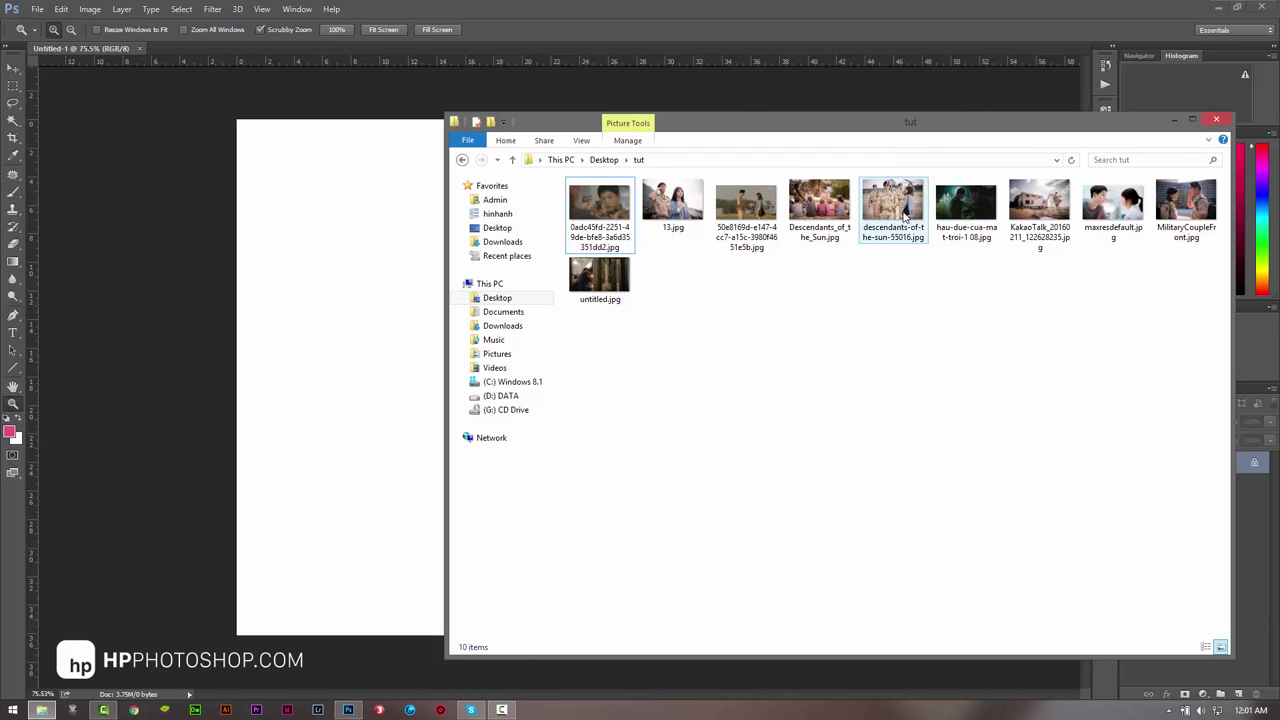
drag(905, 213, 363, 394)
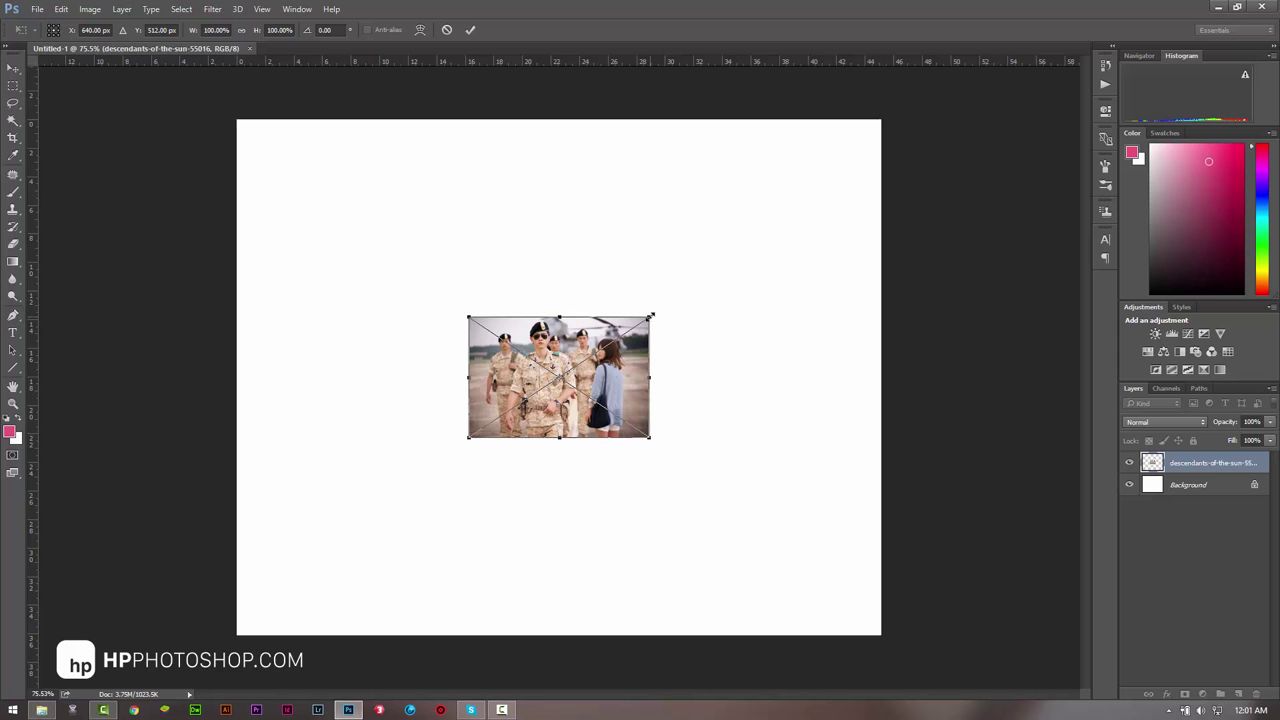
drag(651, 315, 782, 229)
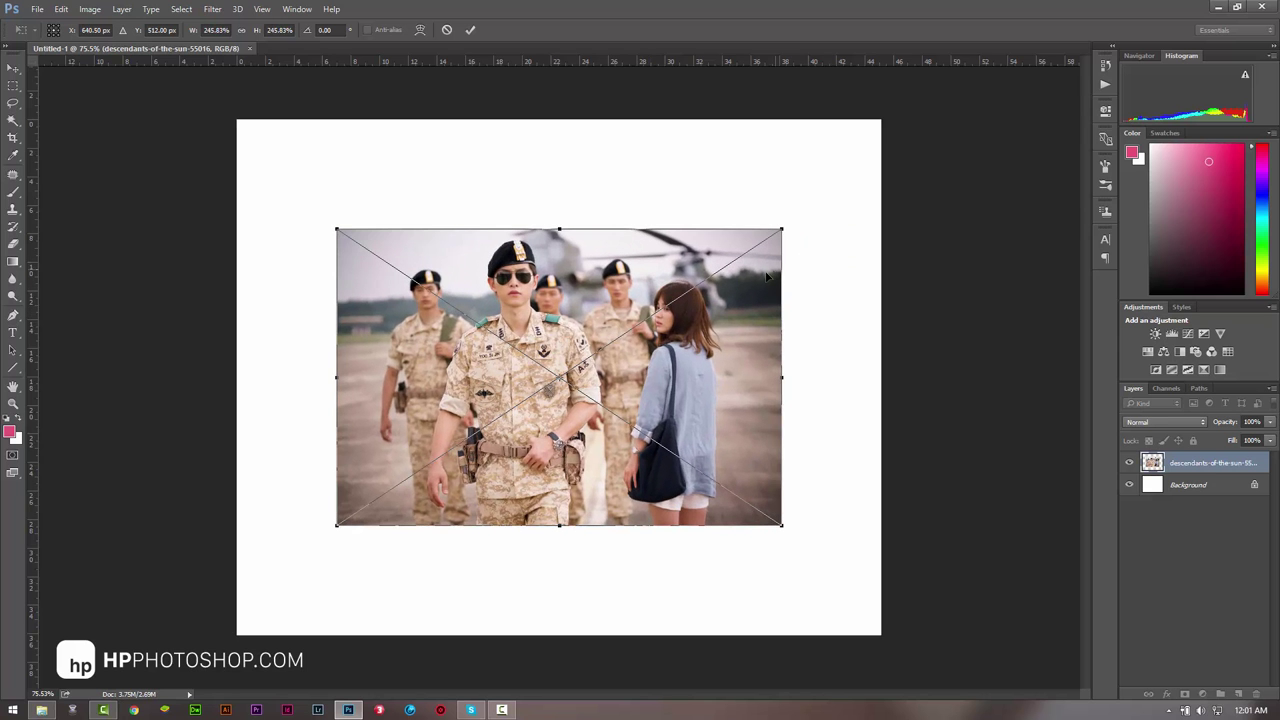
key(z)
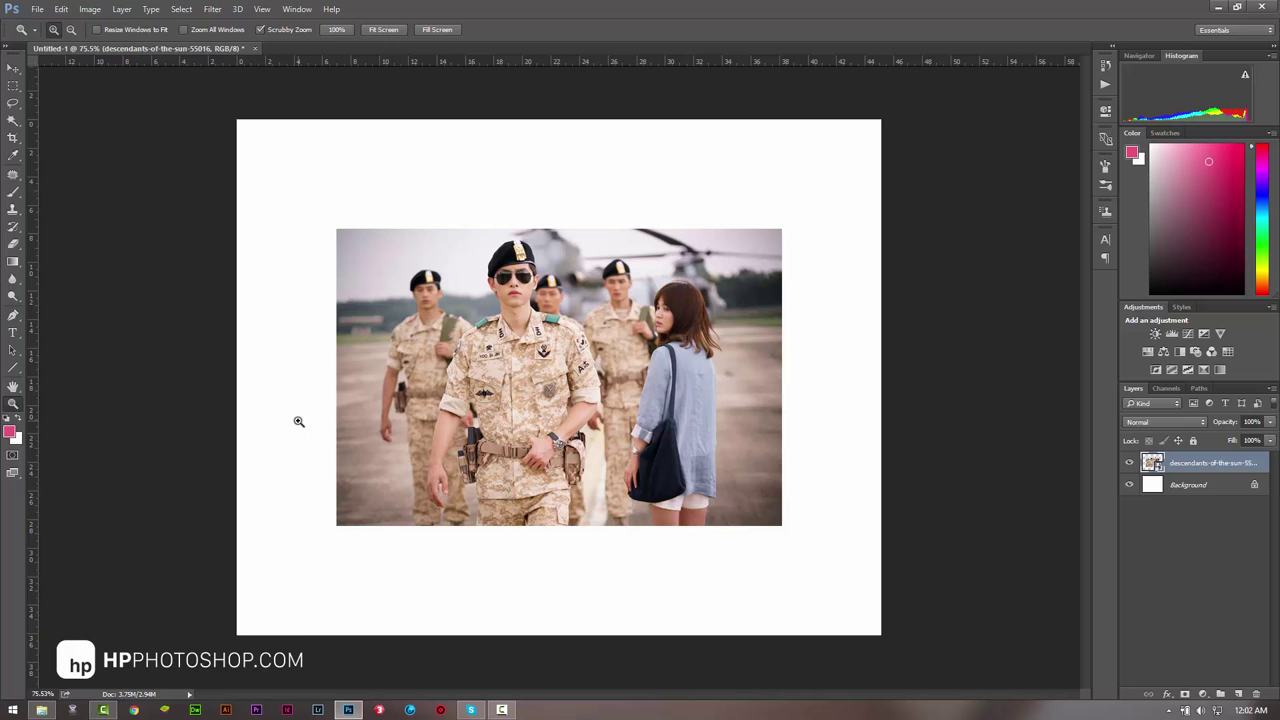
click(41, 709)
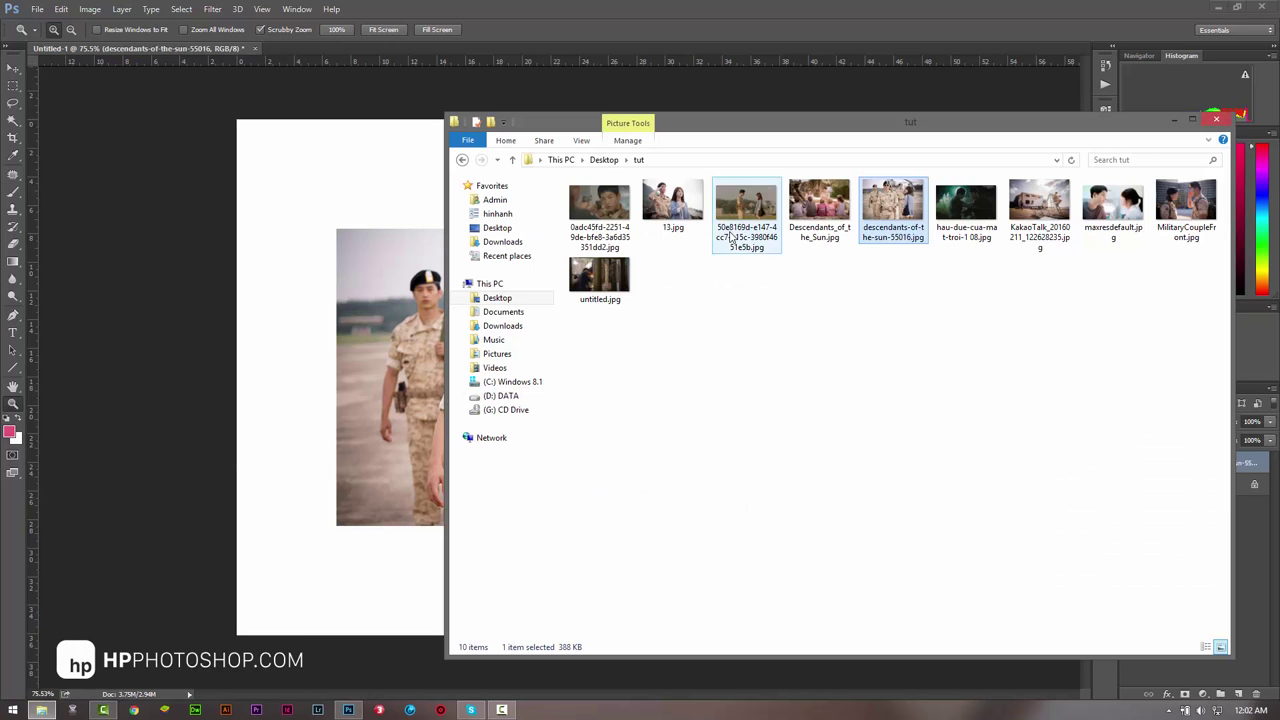
Step: Cancel the File > Open dialog and undo the placed photo, leaving a blank canvas
click(846, 6)
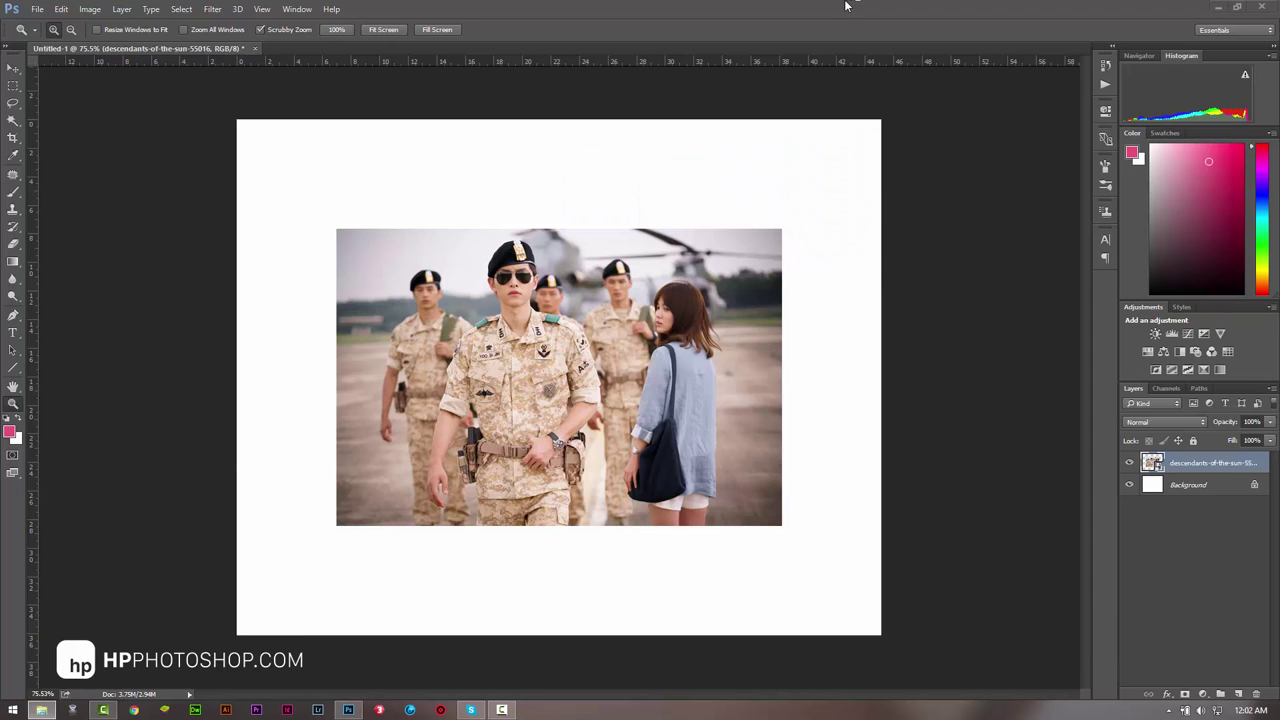
click(36, 9)
click(45, 33)
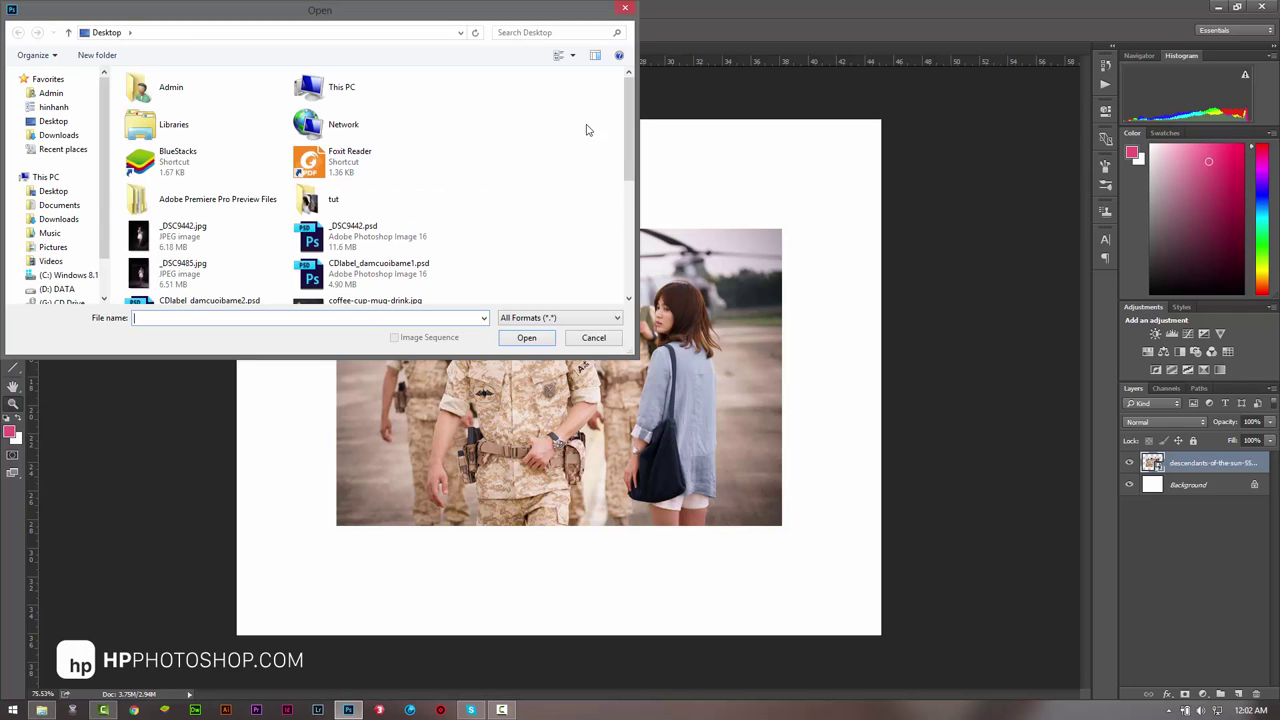
double_click(353, 200)
click(229, 95)
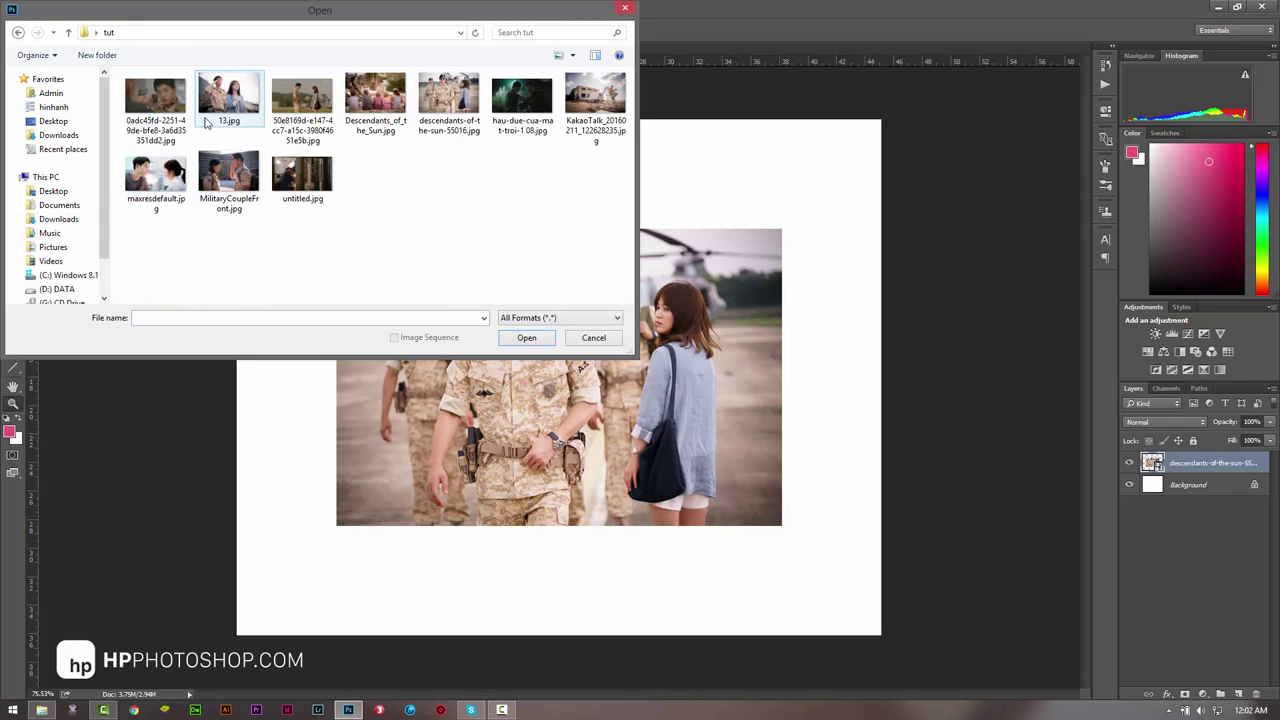
click(593, 342)
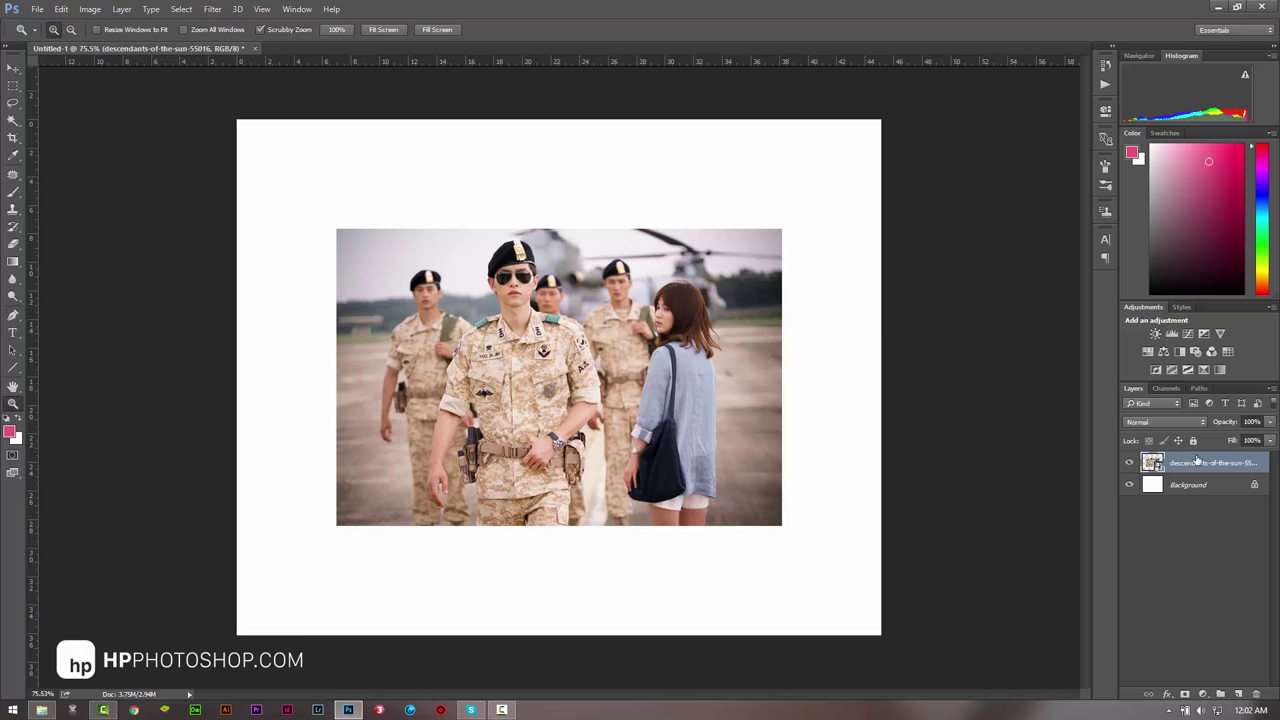
key(Delete)
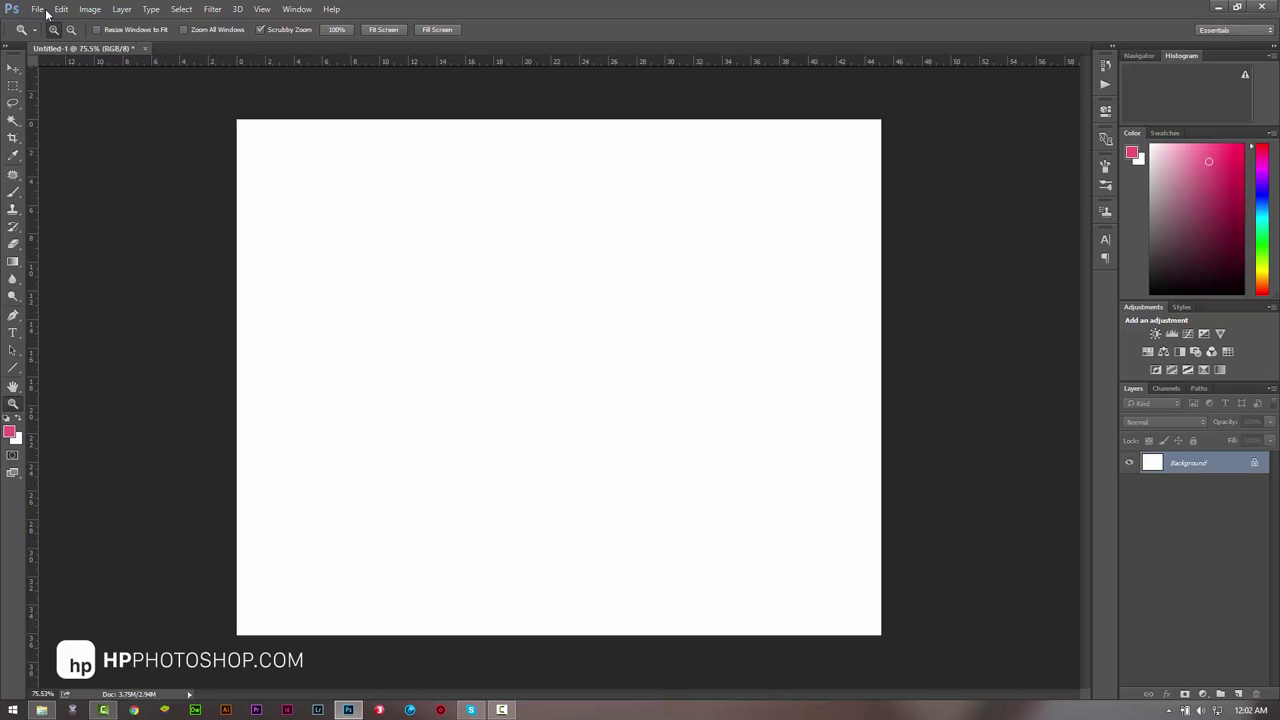
Step: Browse the tut folder in Place Embedded, then cancel without placing anything
click(40, 10)
click(78, 260)
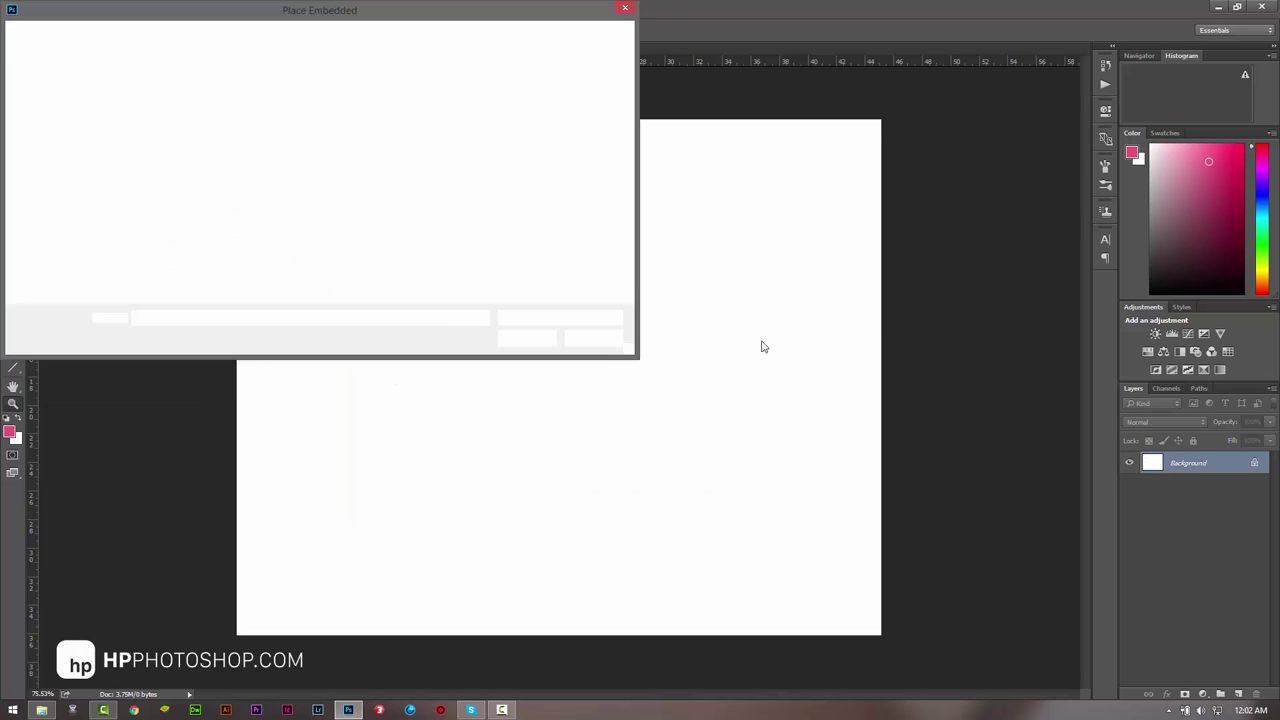
double_click(315, 190)
click(280, 178)
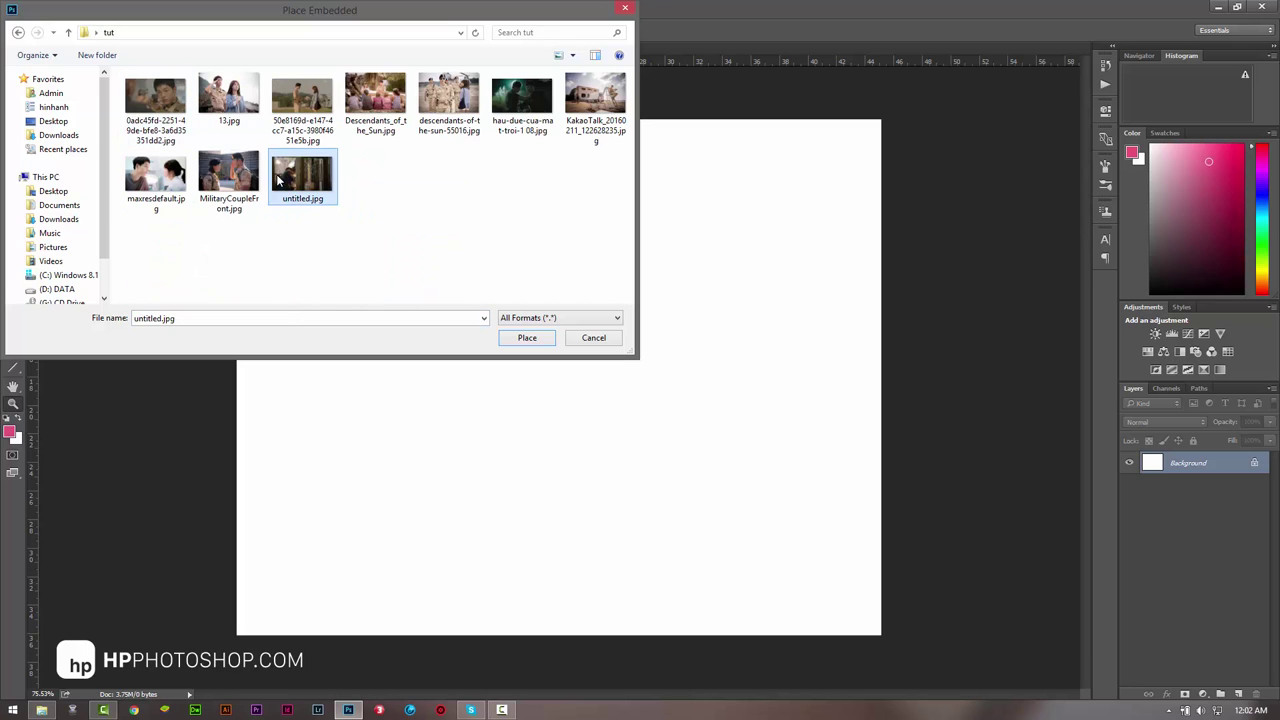
click(155, 105)
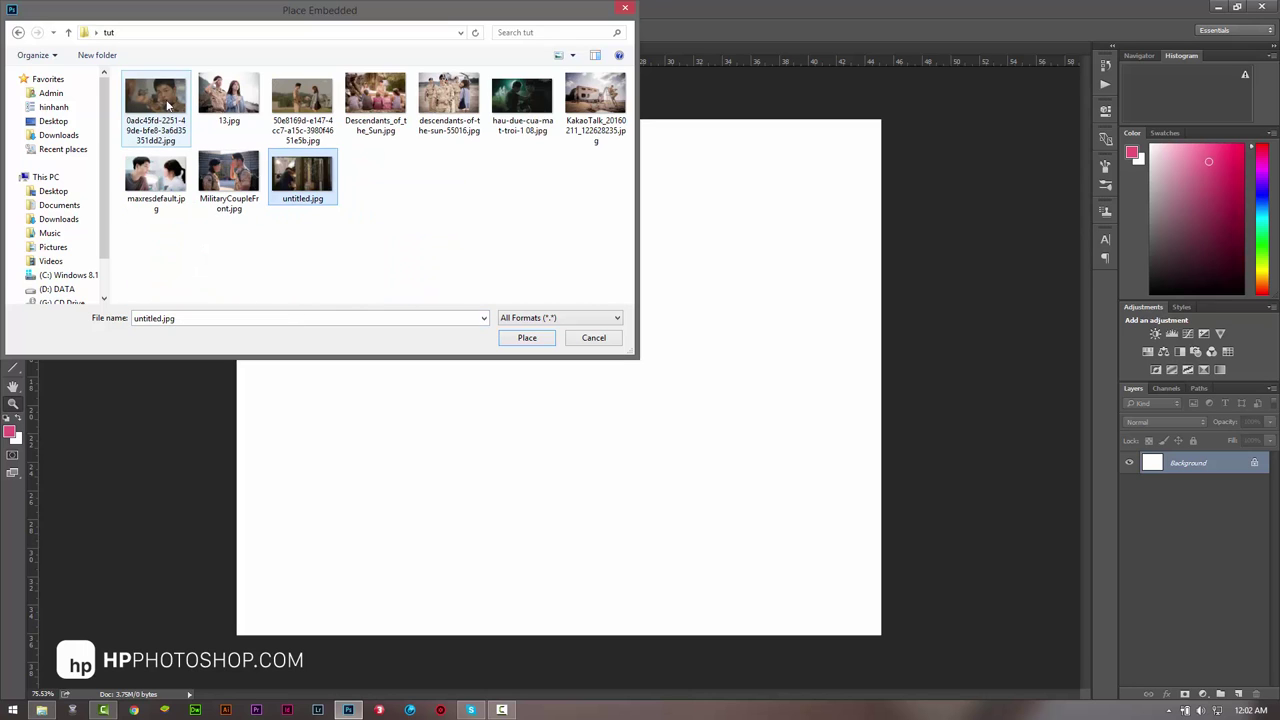
click(594, 338)
mouse_move(41, 710)
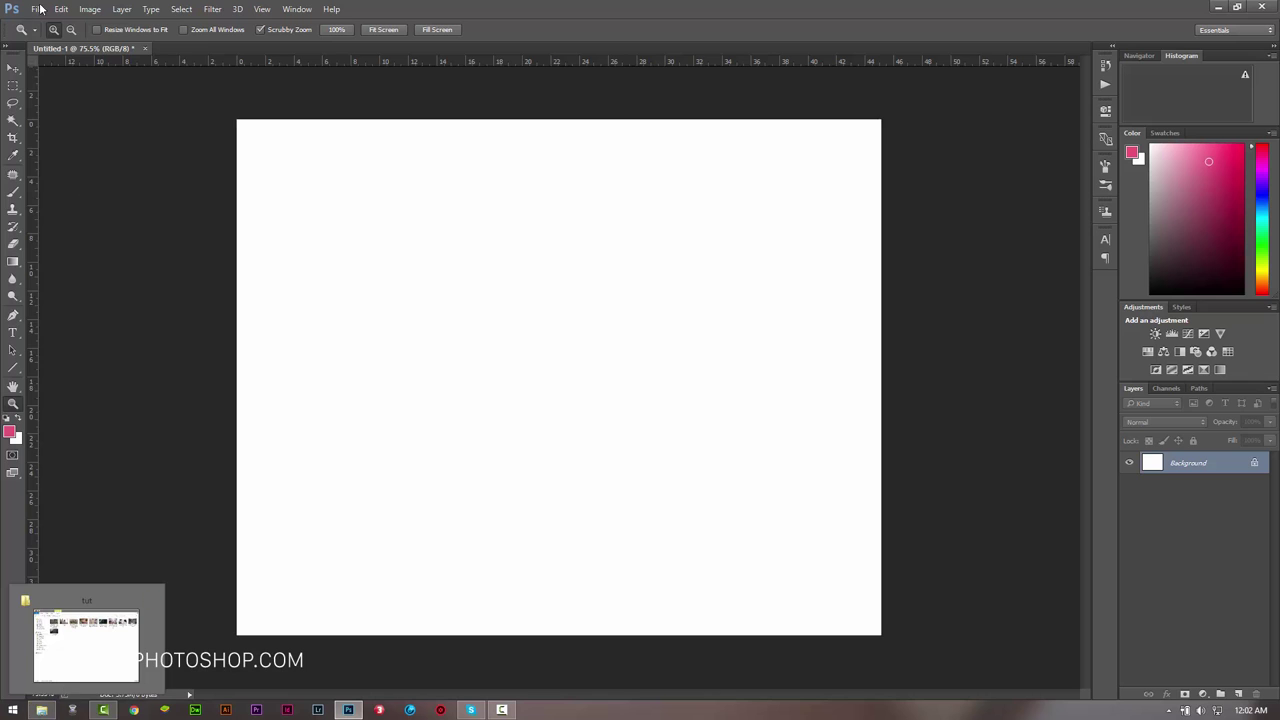
click(40, 9)
click(363, 401)
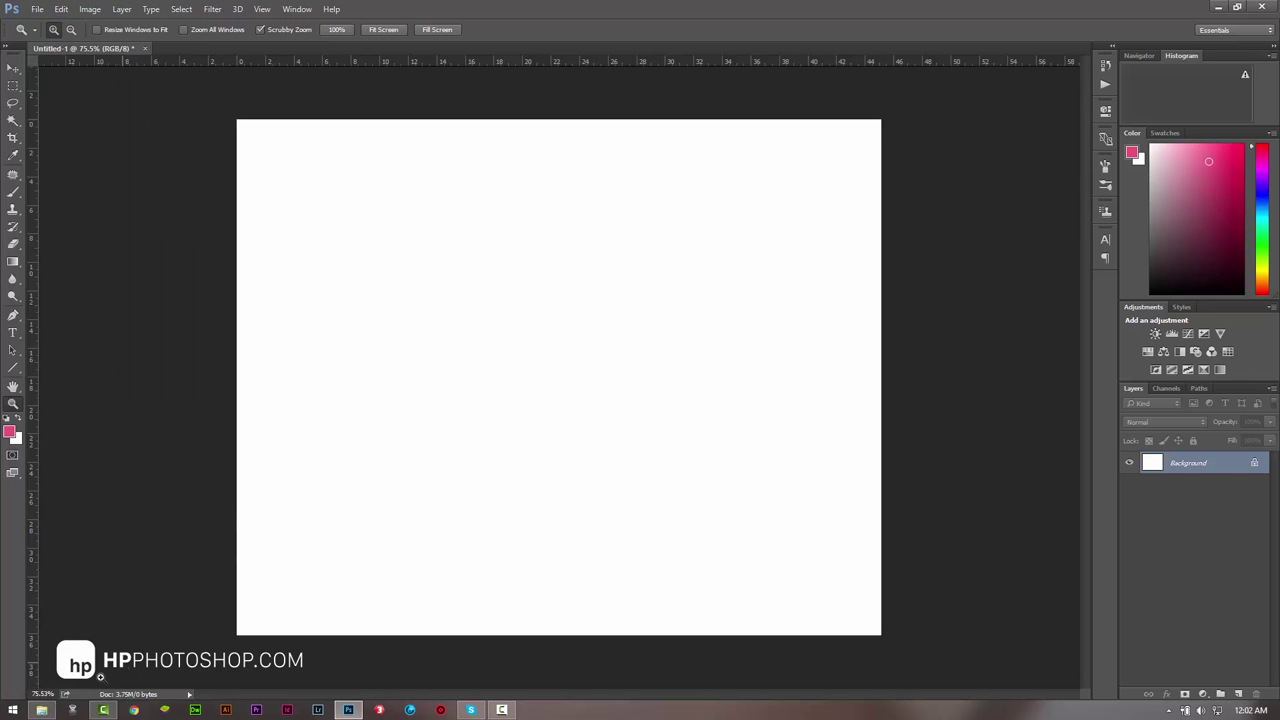
Step: Drag descendants-of-the-sun-55016.jpg from the tut folder onto the Untitled-1 canvas
click(41, 710)
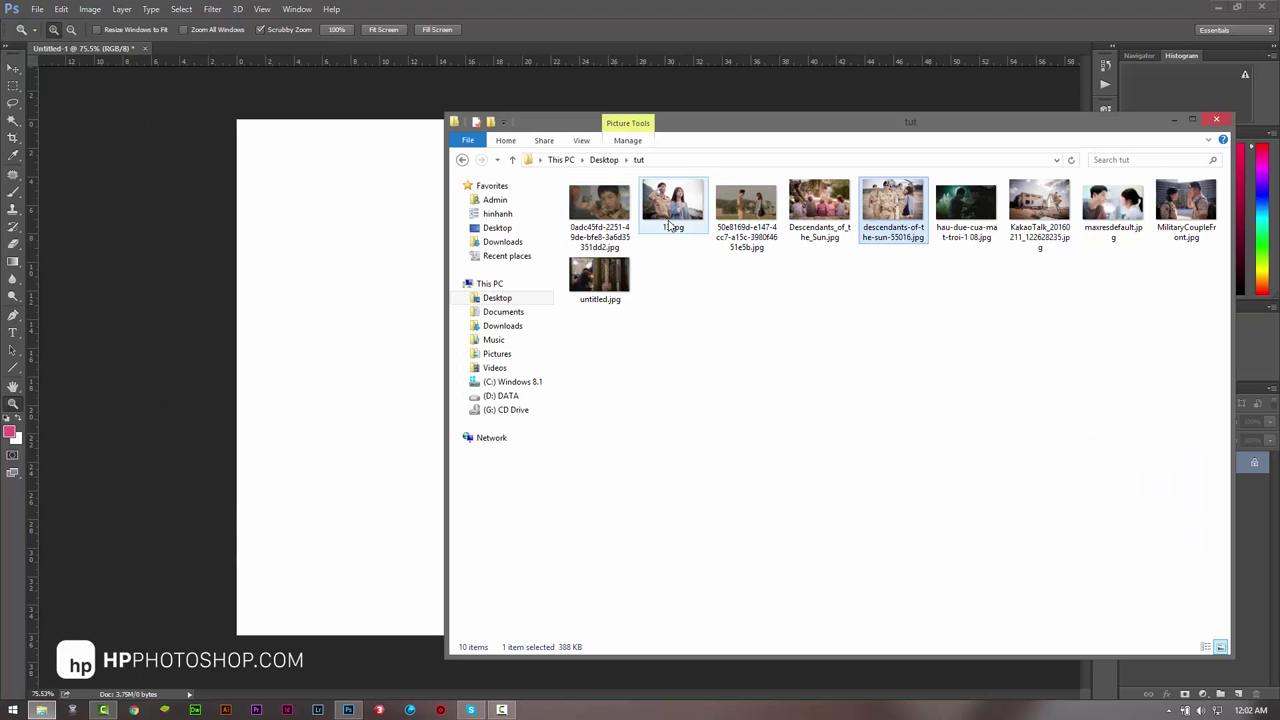
drag(880, 222, 380, 320)
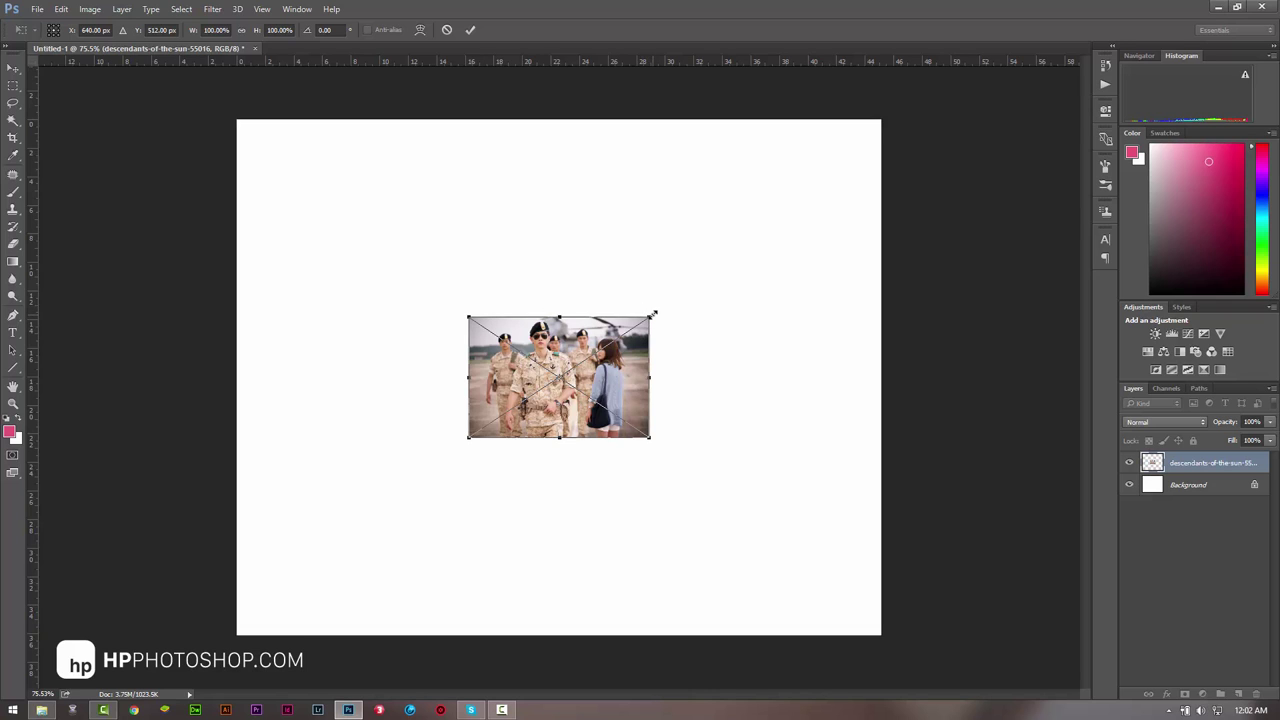
Step: Scale the photo to about 223%, centre it on the canvas and commit the transform
mouse_move(653, 314)
mouse_down()
mouse_move(762, 200)
mouse_move(668, 331)
mouse_up()
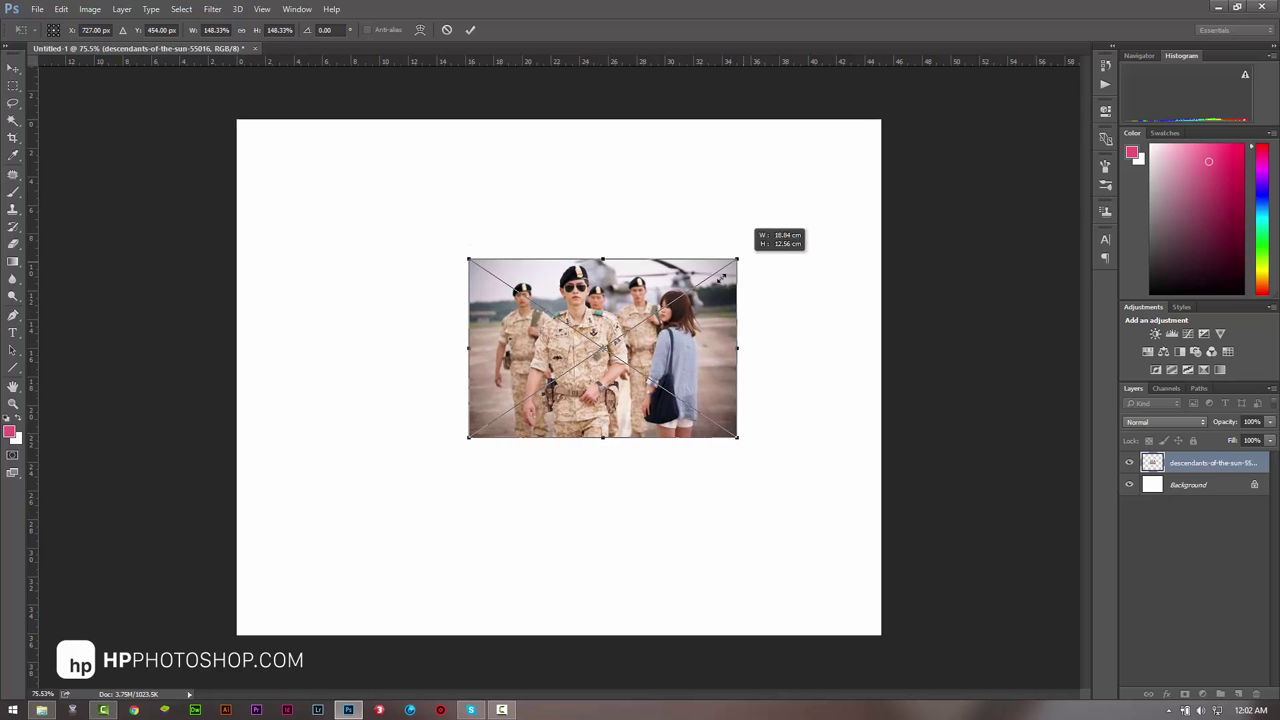
mouse_move(668, 331)
mouse_down()
mouse_move(672, 280)
mouse_move(789, 186)
mouse_up()
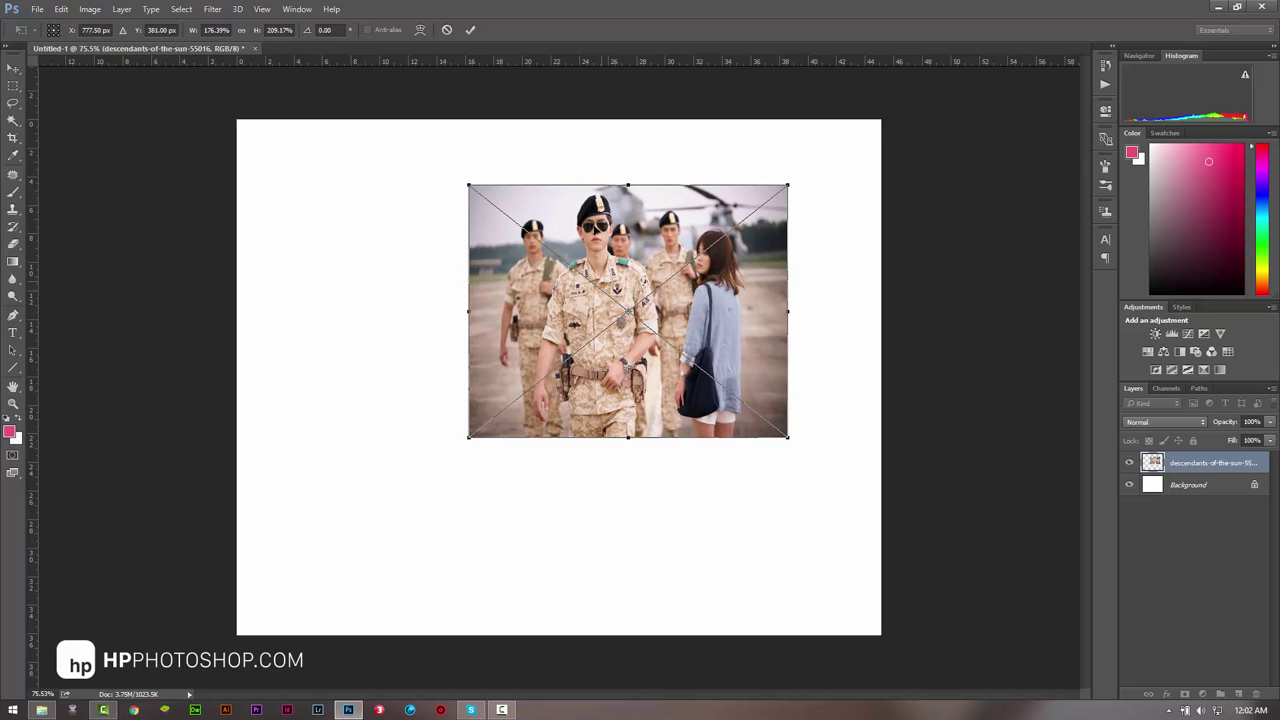
key(ctrl+z)
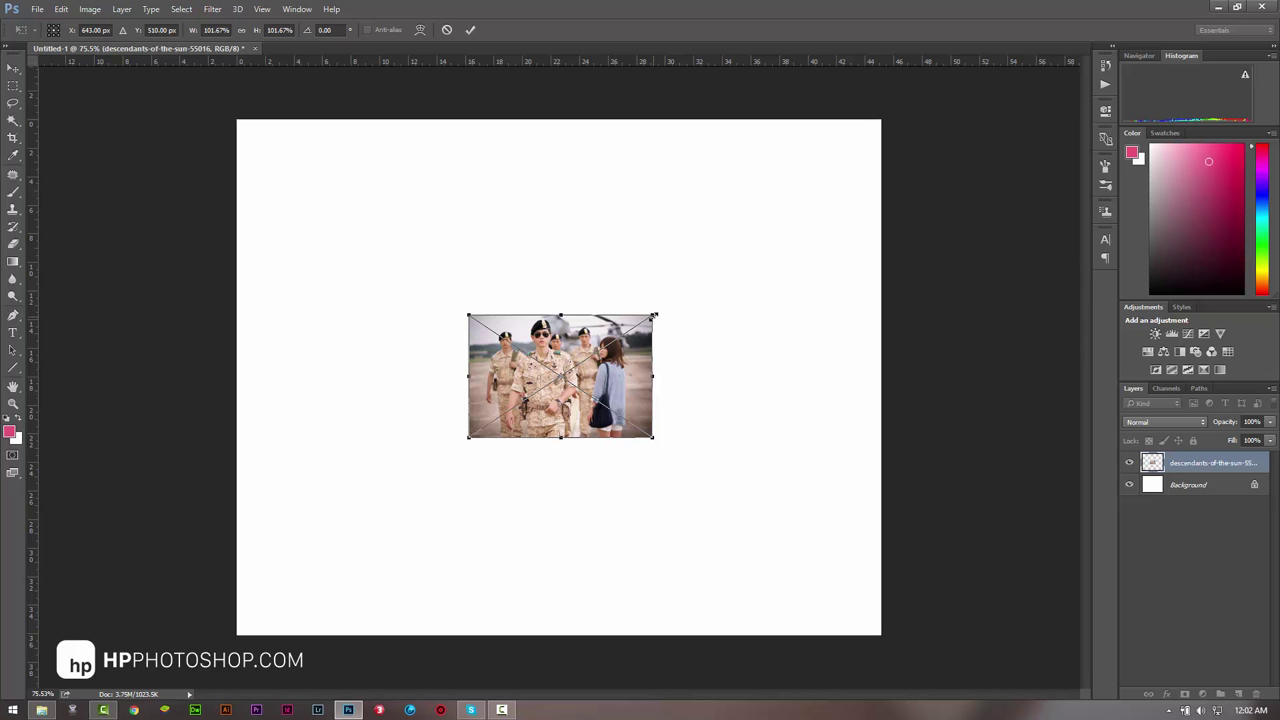
drag(654, 315, 848, 212)
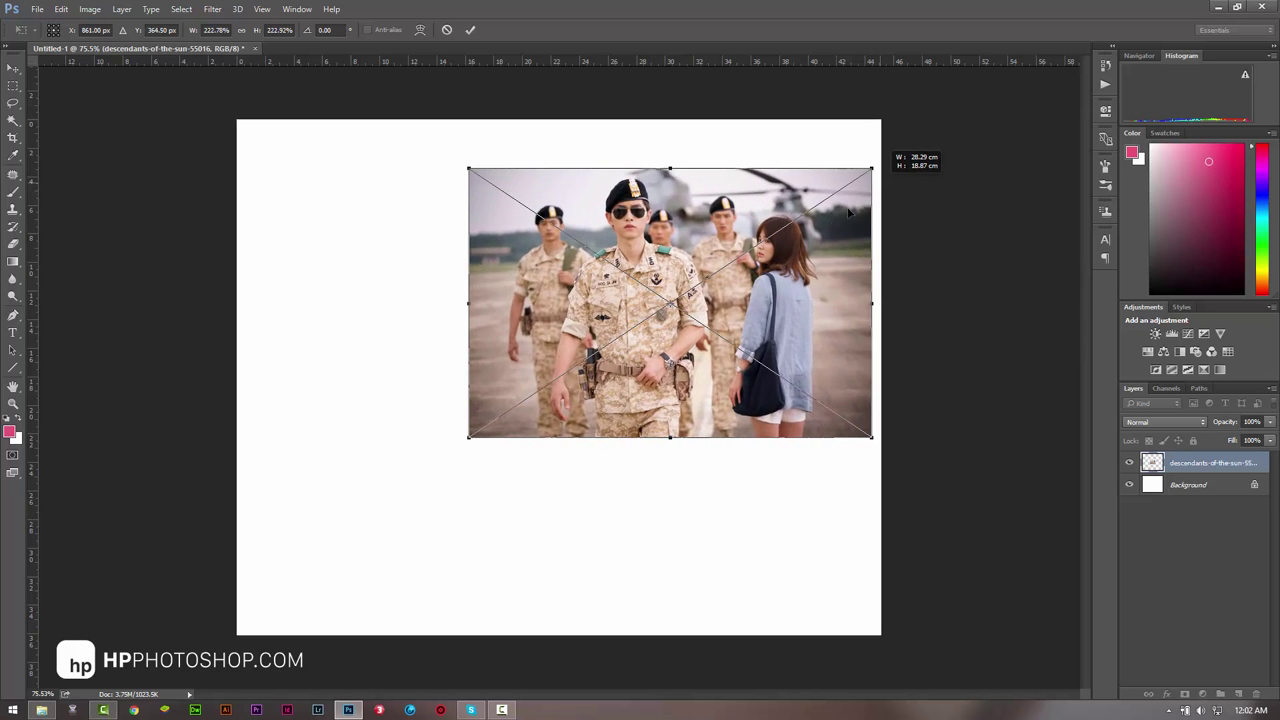
drag(766, 329, 655, 395)
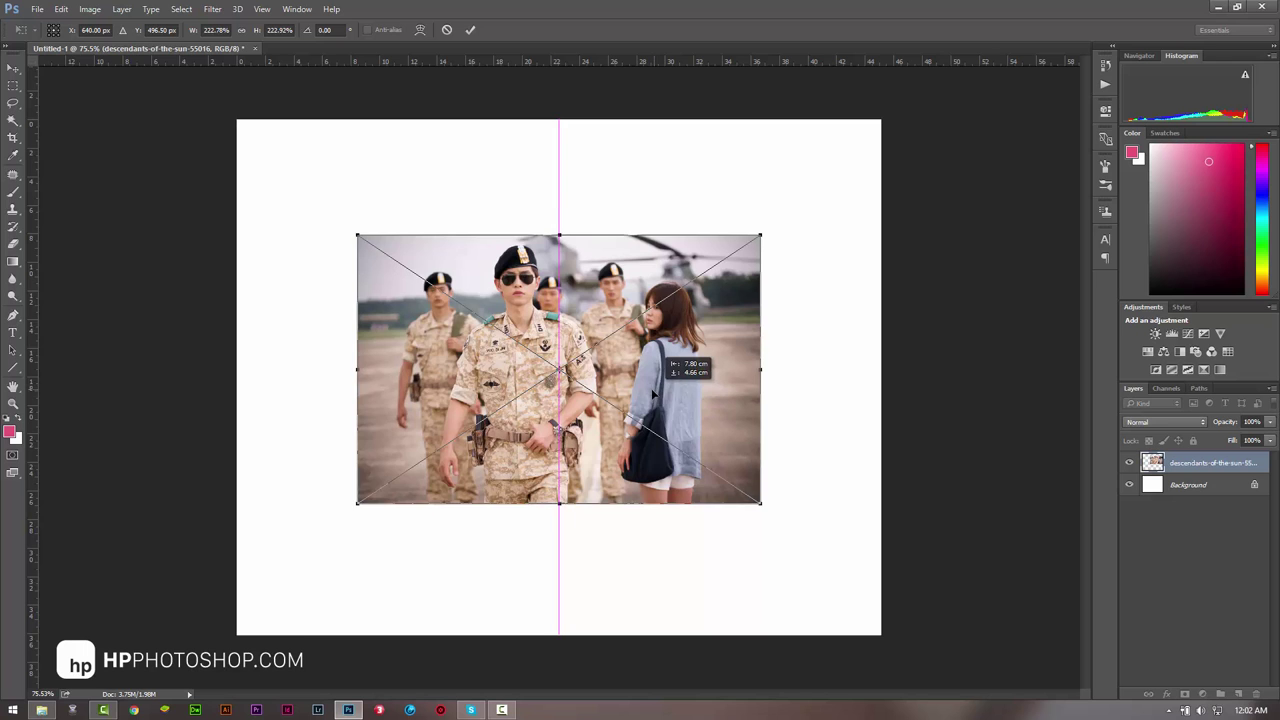
drag(653, 391, 553, 381)
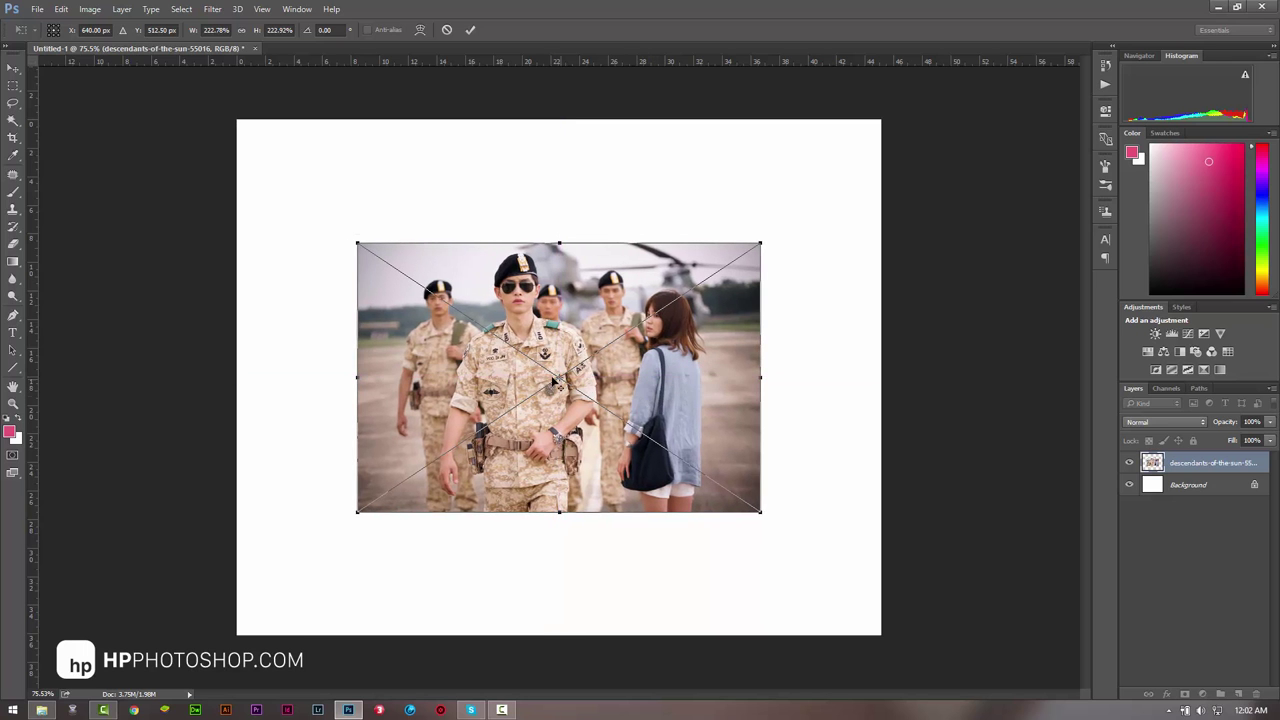
key(Return)
key(z)
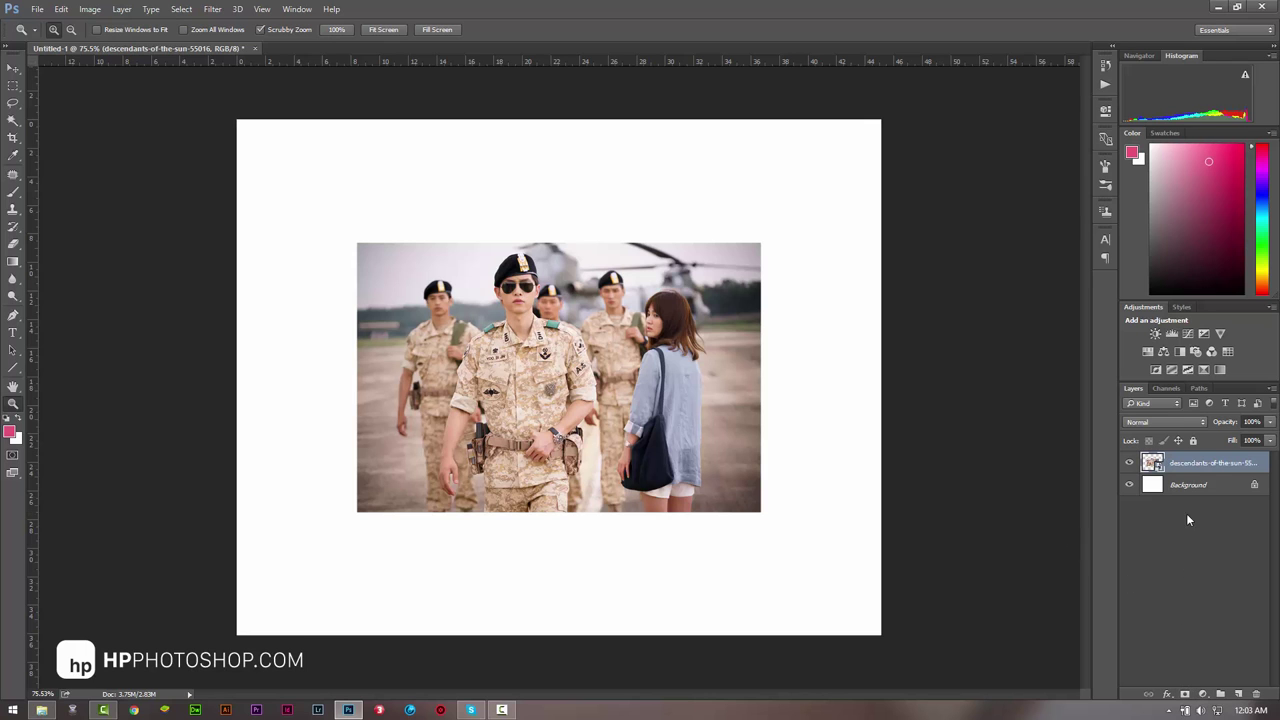
Step: Attach a white layer mask to the descendants-of-the-sun-55016 photo layer
right_click(1187, 464)
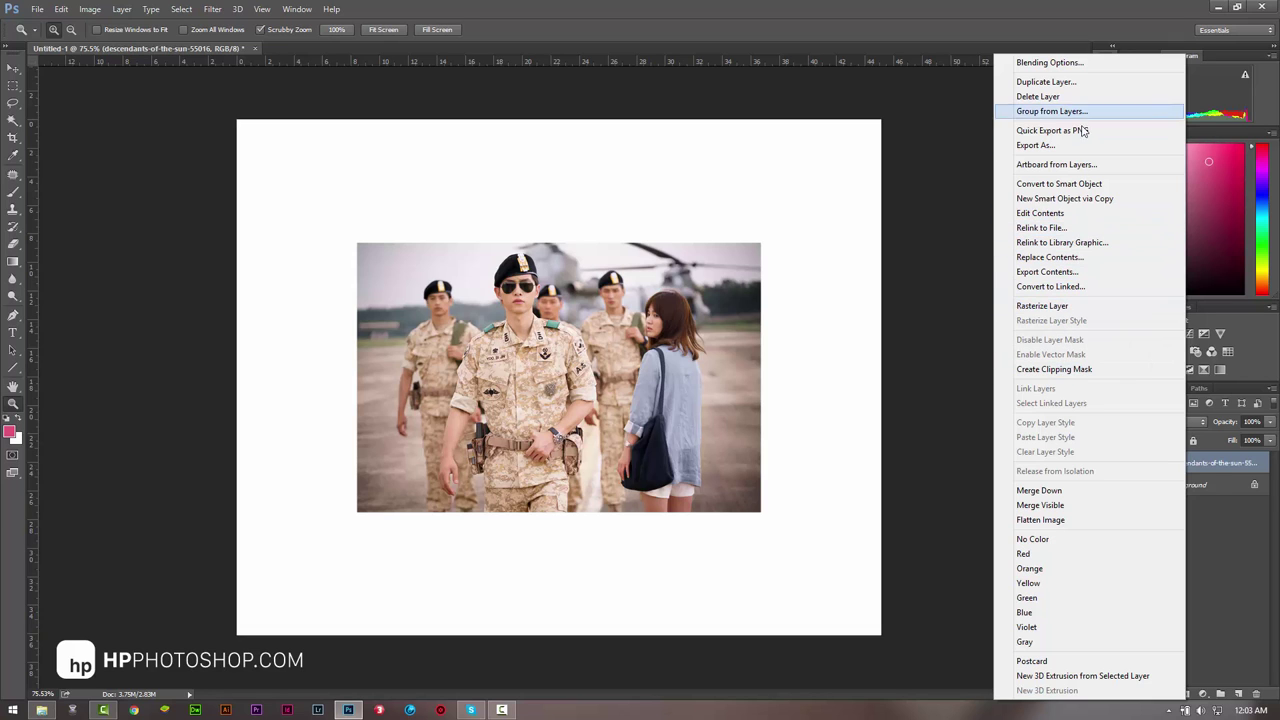
click(1230, 587)
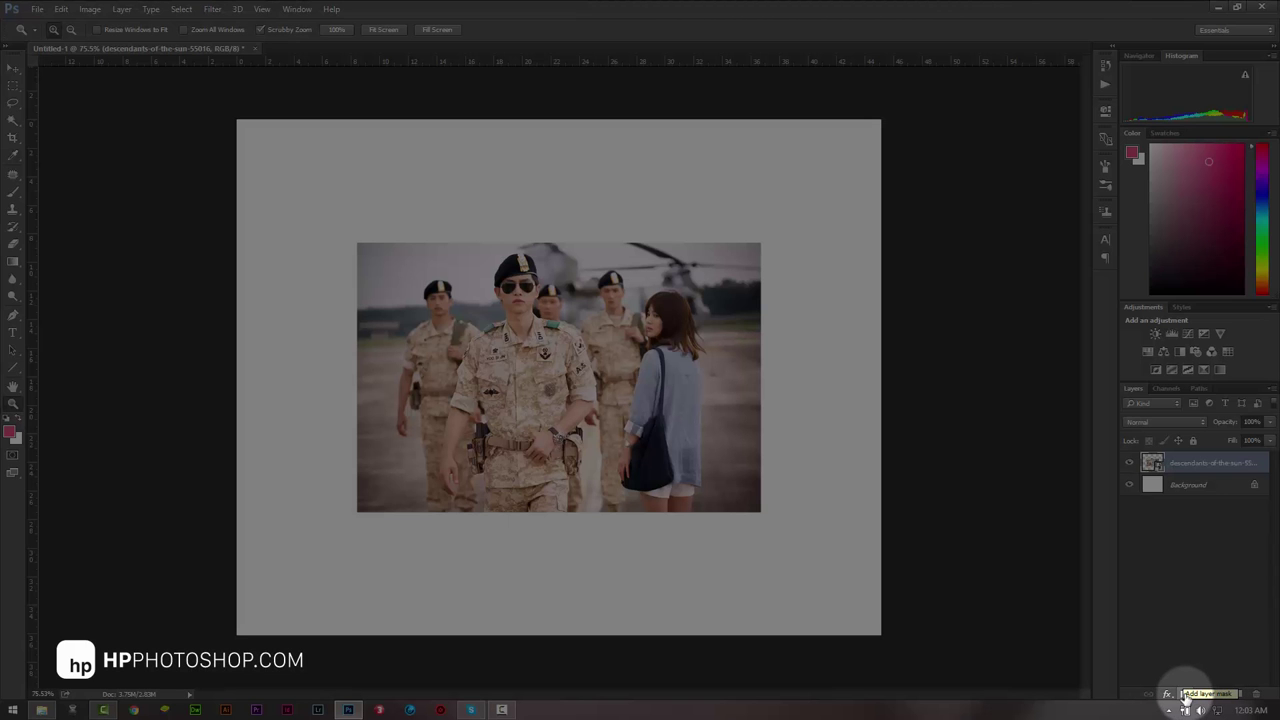
click(1185, 695)
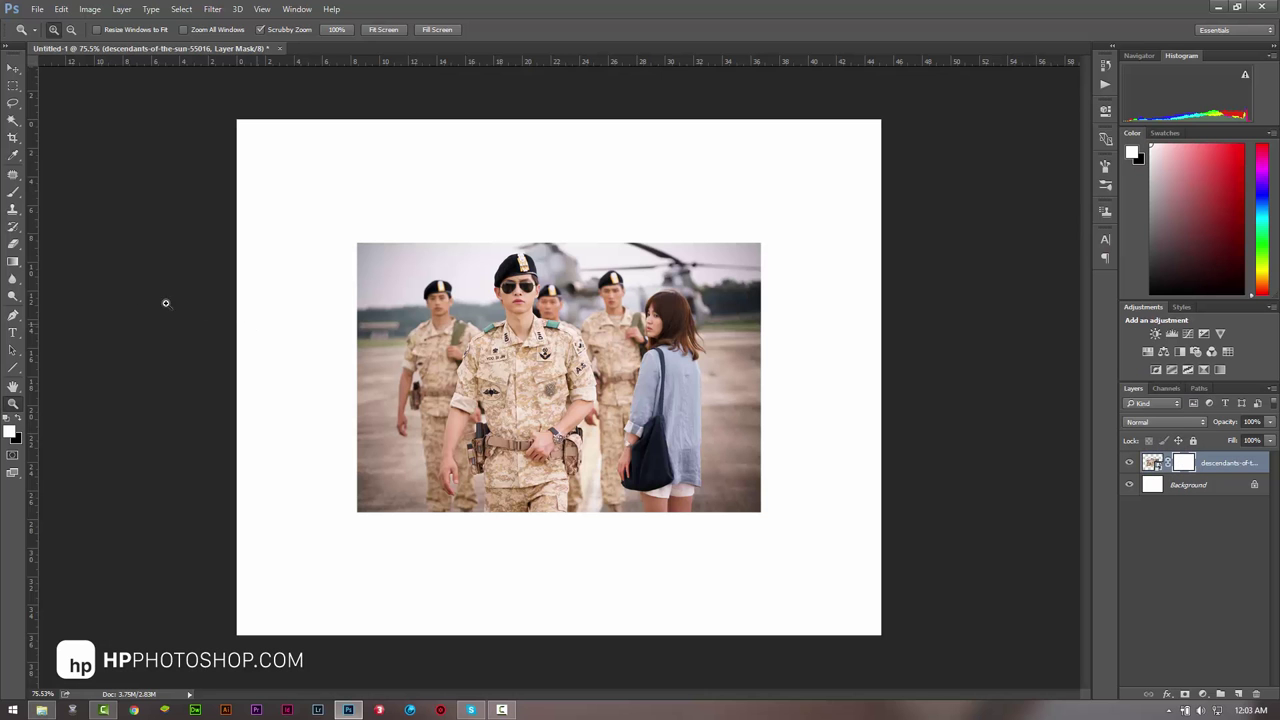
Step: Take a slightly larger black brush and try fading the photo's right and bottom edges
click(13, 192)
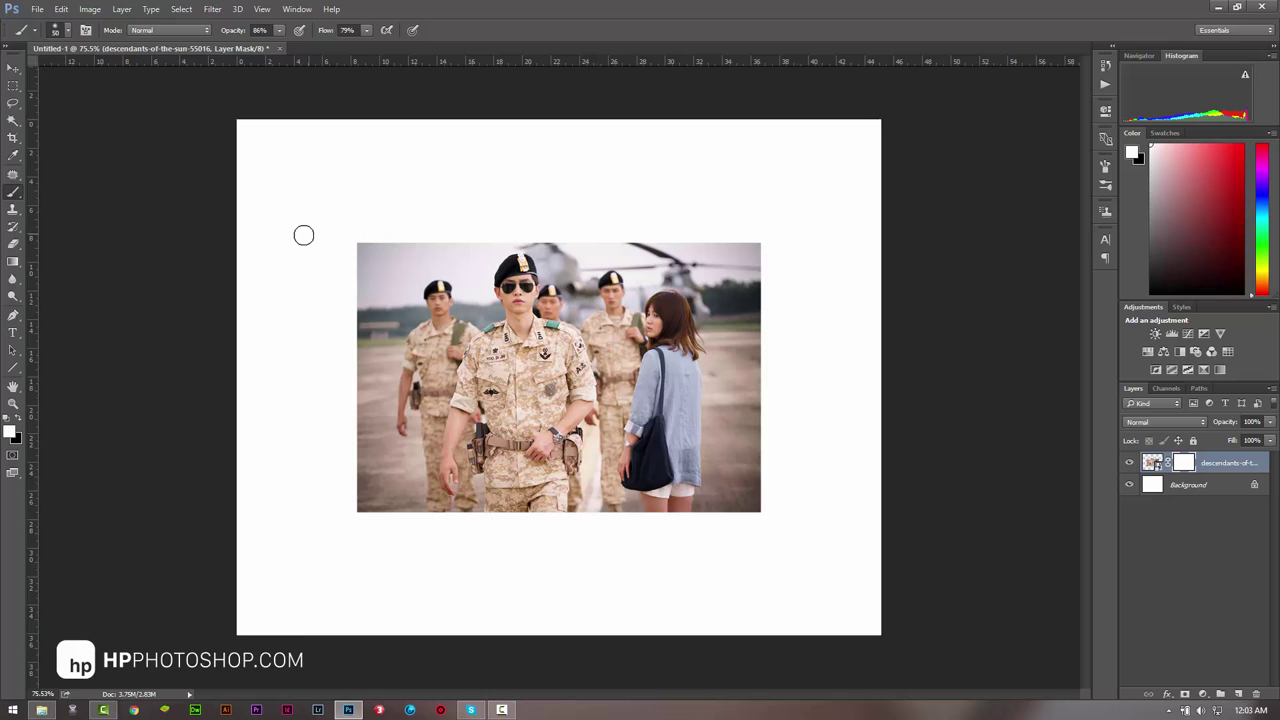
key(bracketright)
click(19, 423)
drag(810, 260, 810, 500)
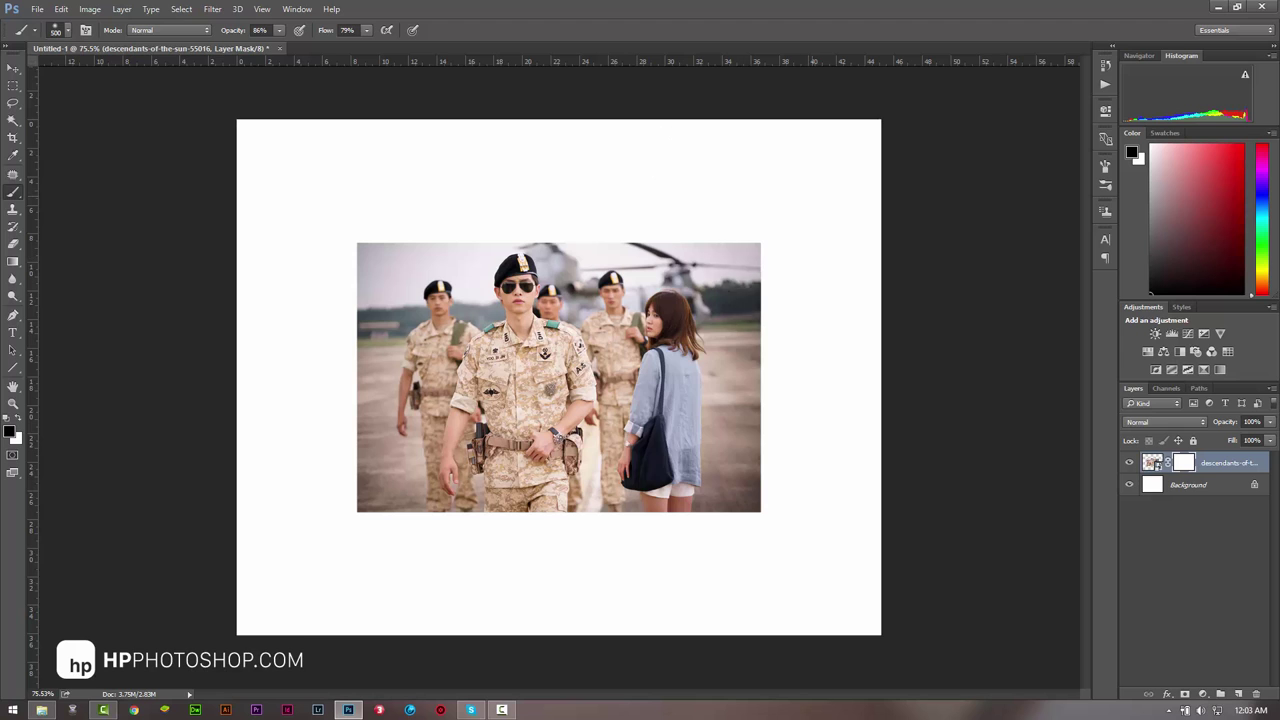
drag(820, 570, 420, 570)
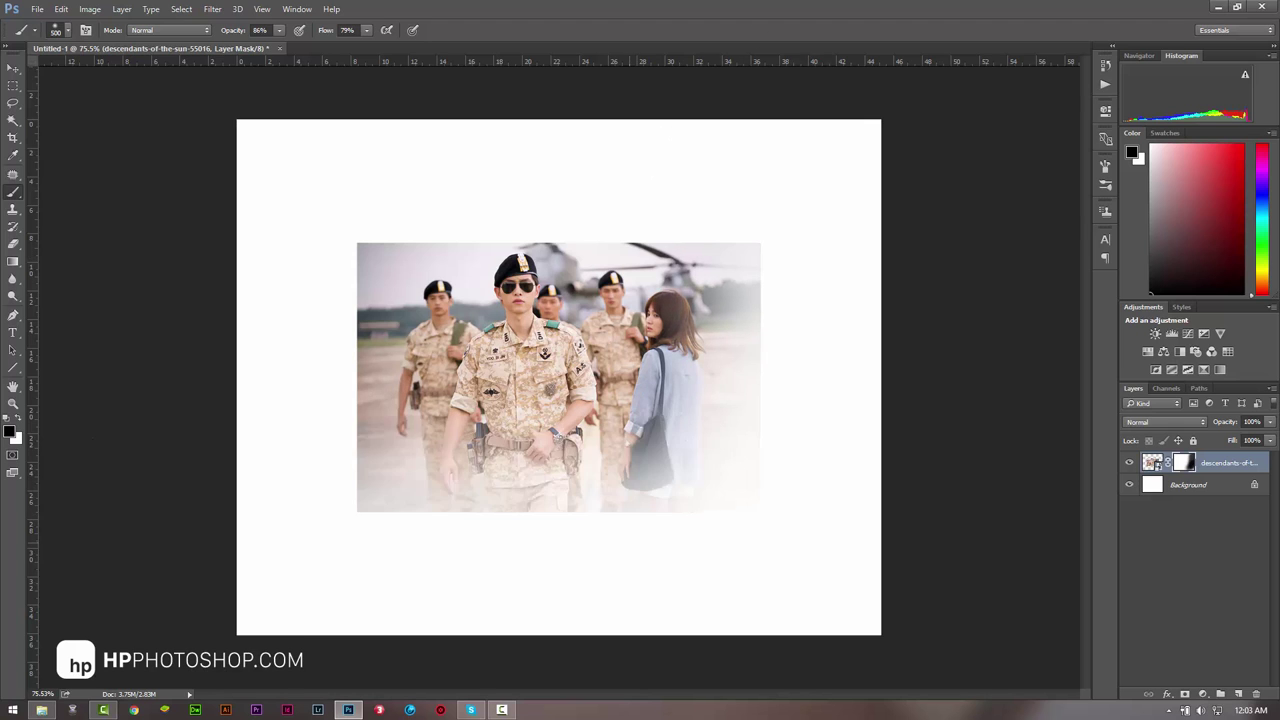
Step: Raise brush opacity and flow to 100%, test another fade, then undo the trial strokes
click(279, 30)
drag(285, 49, 292, 49)
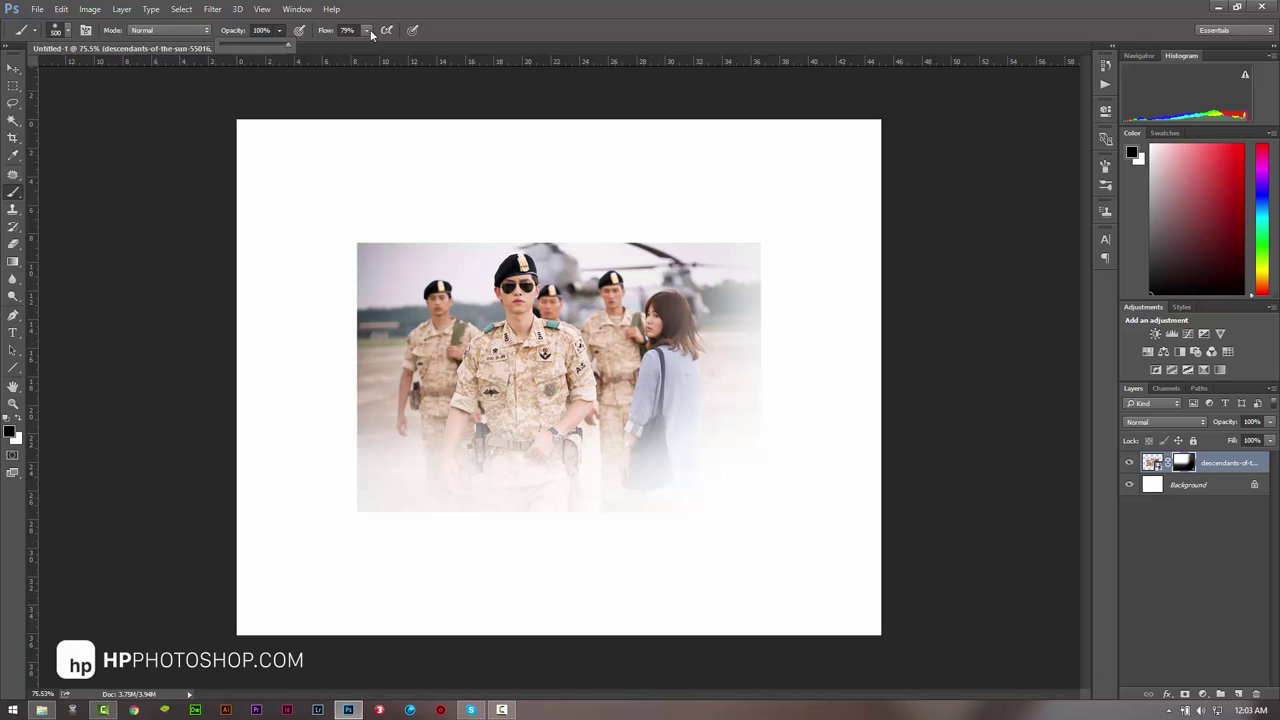
click(367, 30)
drag(372, 47, 382, 47)
mouse_move(380, 260)
mouse_down()
mouse_move(400, 480)
mouse_move(660, 470)
mouse_up()
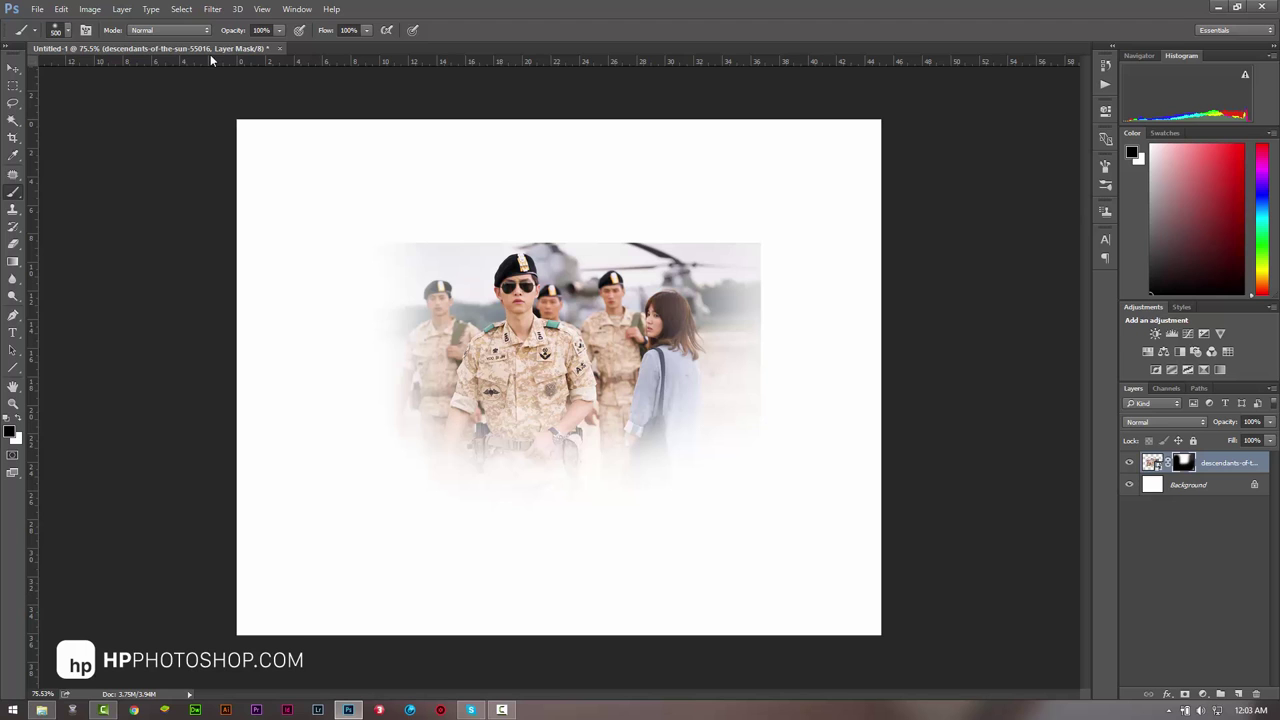
key(ctrl+alt+z)
key(ctrl+alt+z)
key(ctrl+alt+z)
key(ctrl+alt+z)
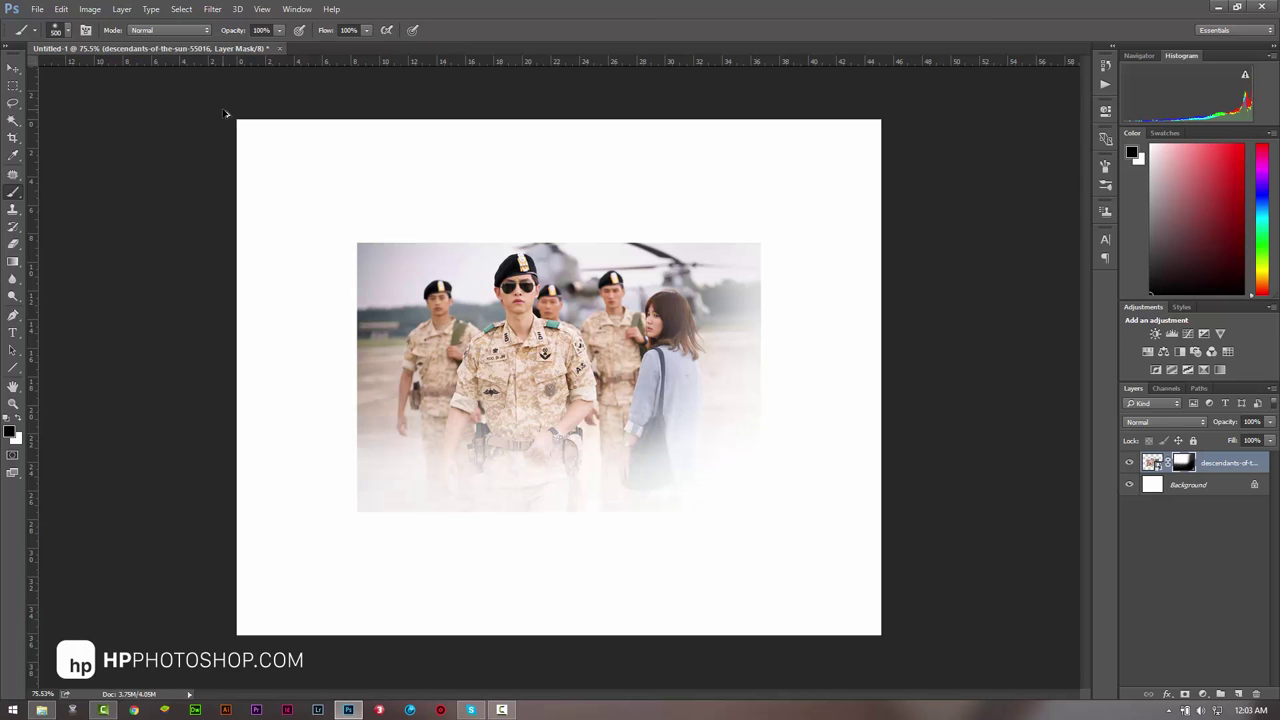
key(ctrl+alt+z)
key(ctrl+alt+z)
key(ctrl+alt+z)
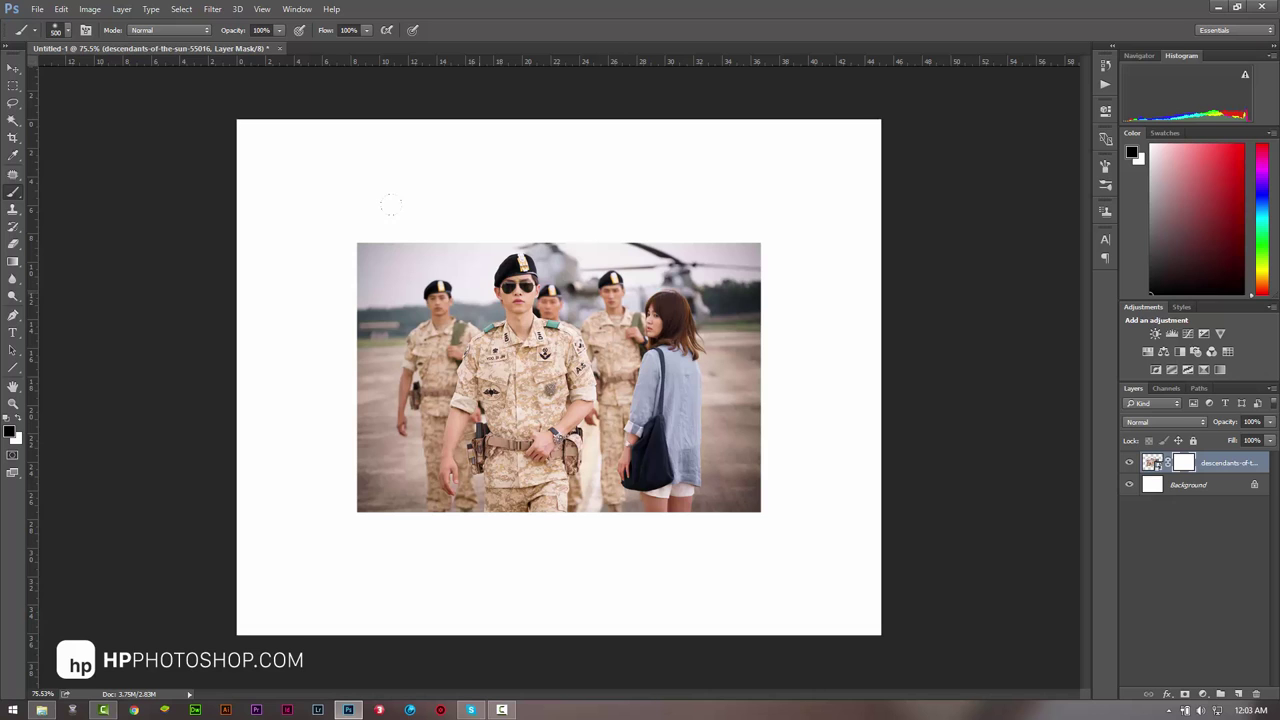
Step: Return the 500 px brush to 0% hardness after trying about 22%, and set flow to 81%
right_click(518, 233)
click(605, 235)
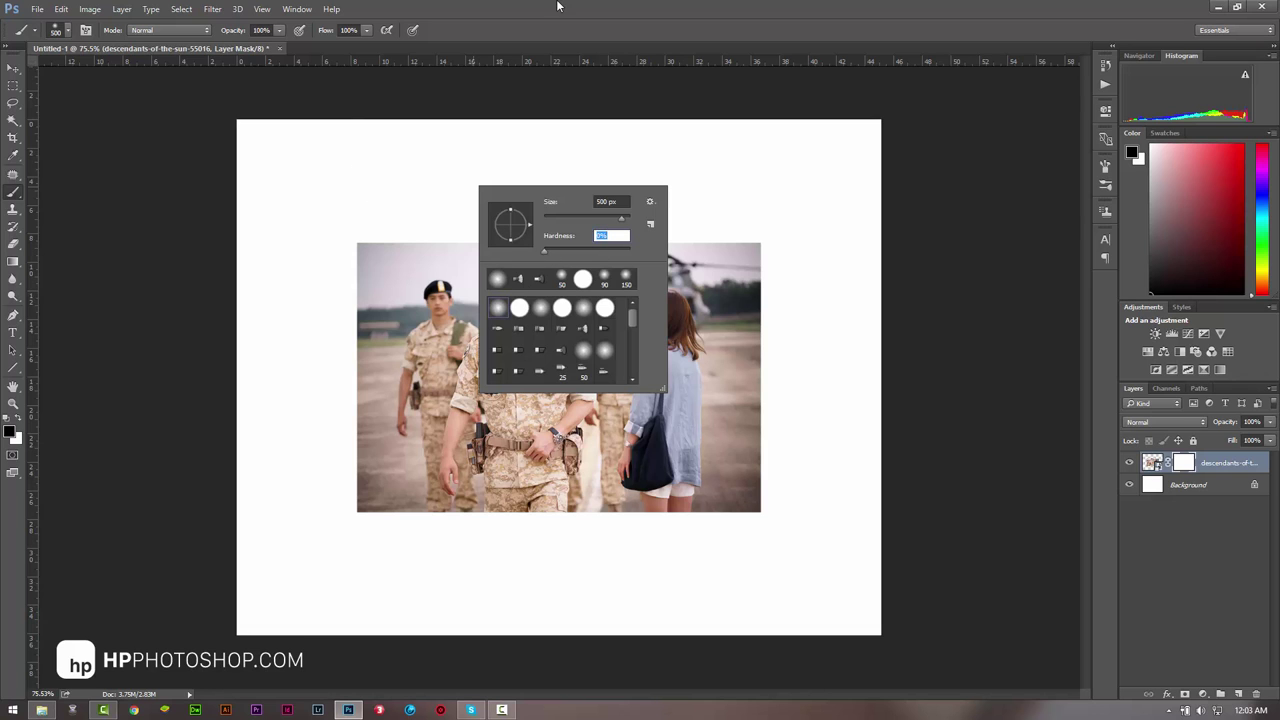
key(Return)
click(68, 33)
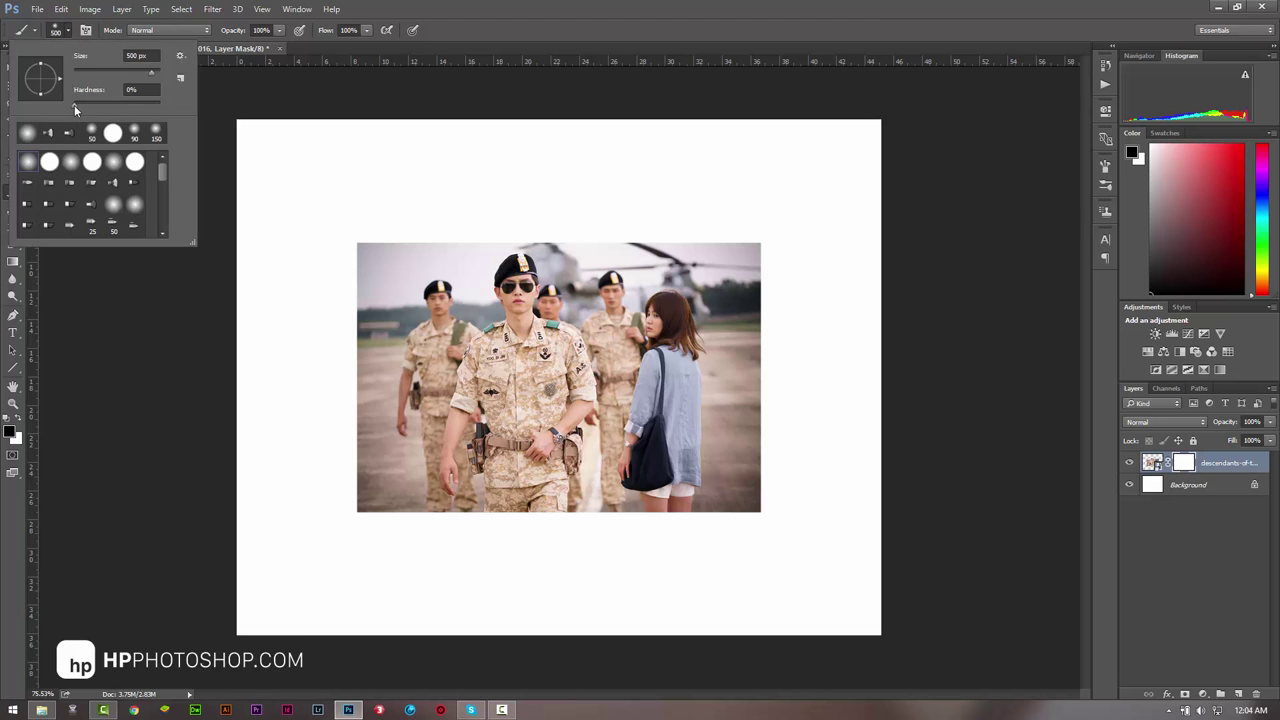
drag(74, 105, 93, 105)
drag(92, 108, 66, 113)
key(Return)
click(322, 34)
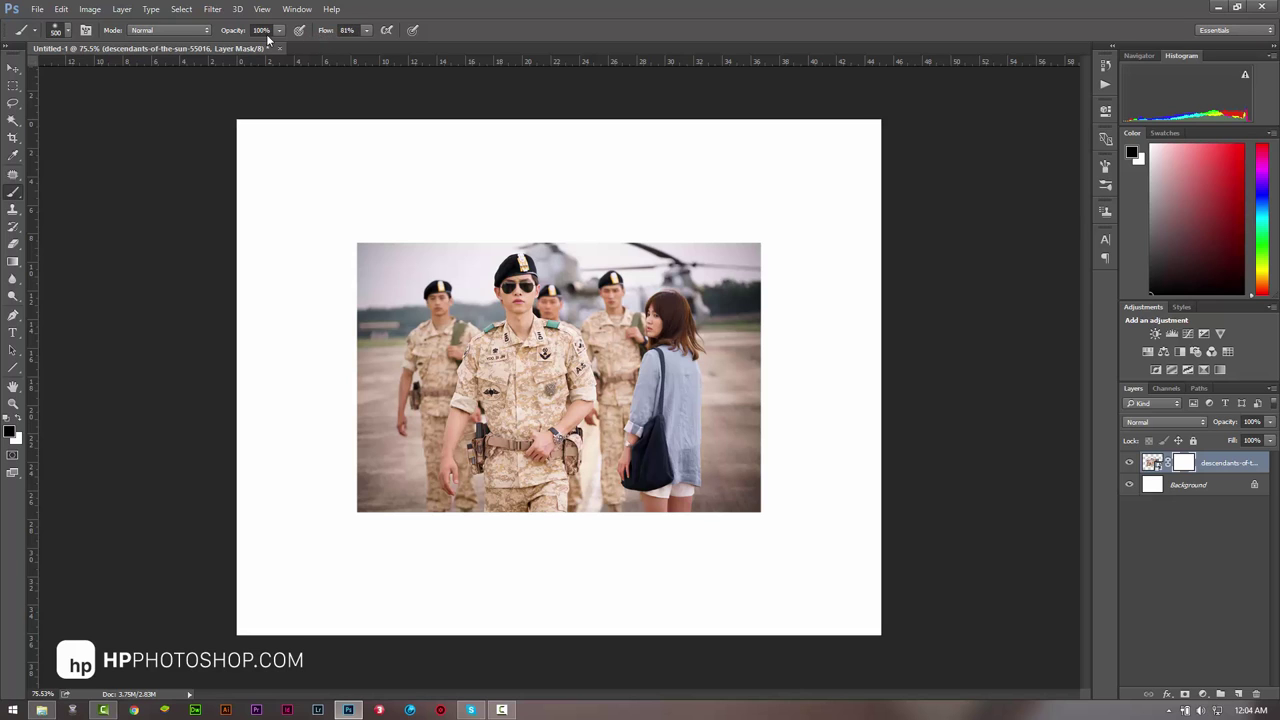
Step: At 74% opacity, paint black on the mask along the left, bottom, right and top edges
drag(232, 33, 222, 40)
mouse_move(240, 137)
mouse_down()
mouse_move(245, 480)
mouse_move(245, 300)
mouse_move(245, 480)
mouse_move(350, 330)
mouse_up()
mouse_move(407, 551)
mouse_down()
mouse_move(640, 535)
mouse_move(450, 535)
mouse_move(370, 510)
mouse_move(720, 515)
mouse_move(392, 510)
mouse_move(750, 495)
mouse_up()
mouse_move(760, 250)
mouse_down()
mouse_move(814, 271)
mouse_move(770, 400)
mouse_move(788, 340)
mouse_up()
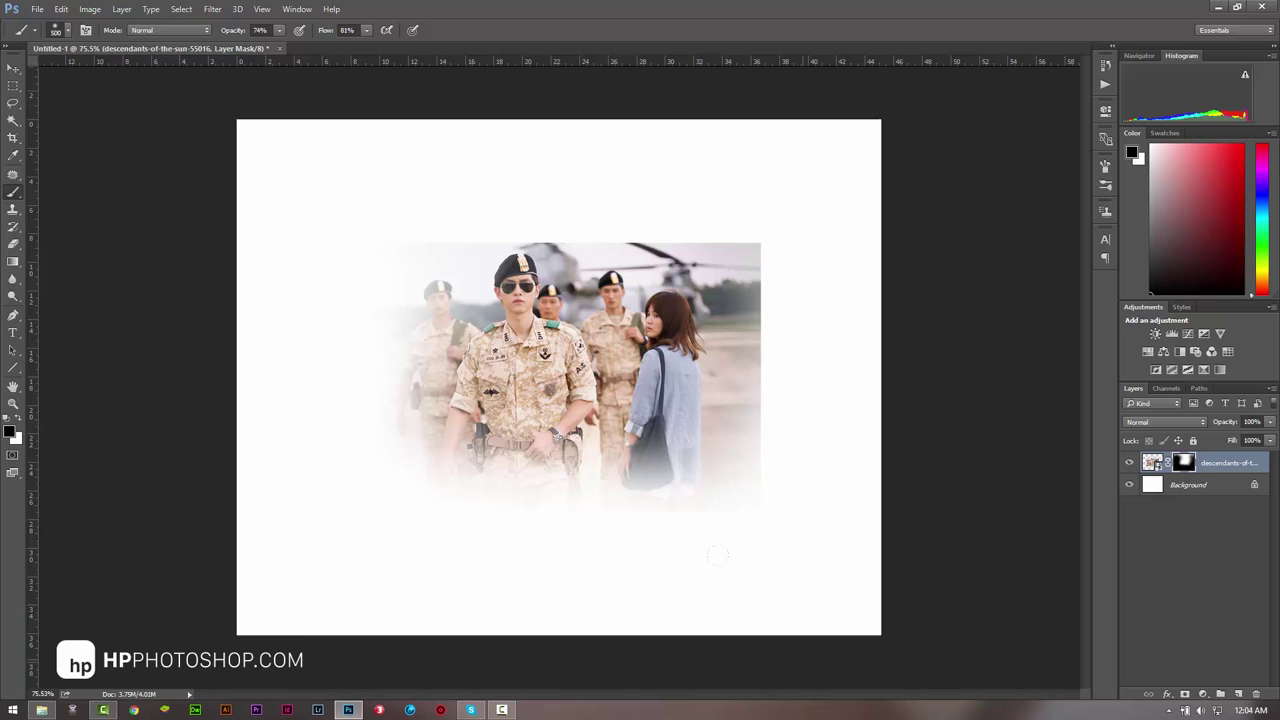
mouse_move(697, 258)
mouse_down()
mouse_move(720, 300)
mouse_move(720, 430)
mouse_move(753, 223)
mouse_move(690, 300)
mouse_move(769, 243)
mouse_up()
mouse_move(680, 130)
mouse_down()
mouse_move(500, 140)
mouse_move(520, 135)
mouse_up()
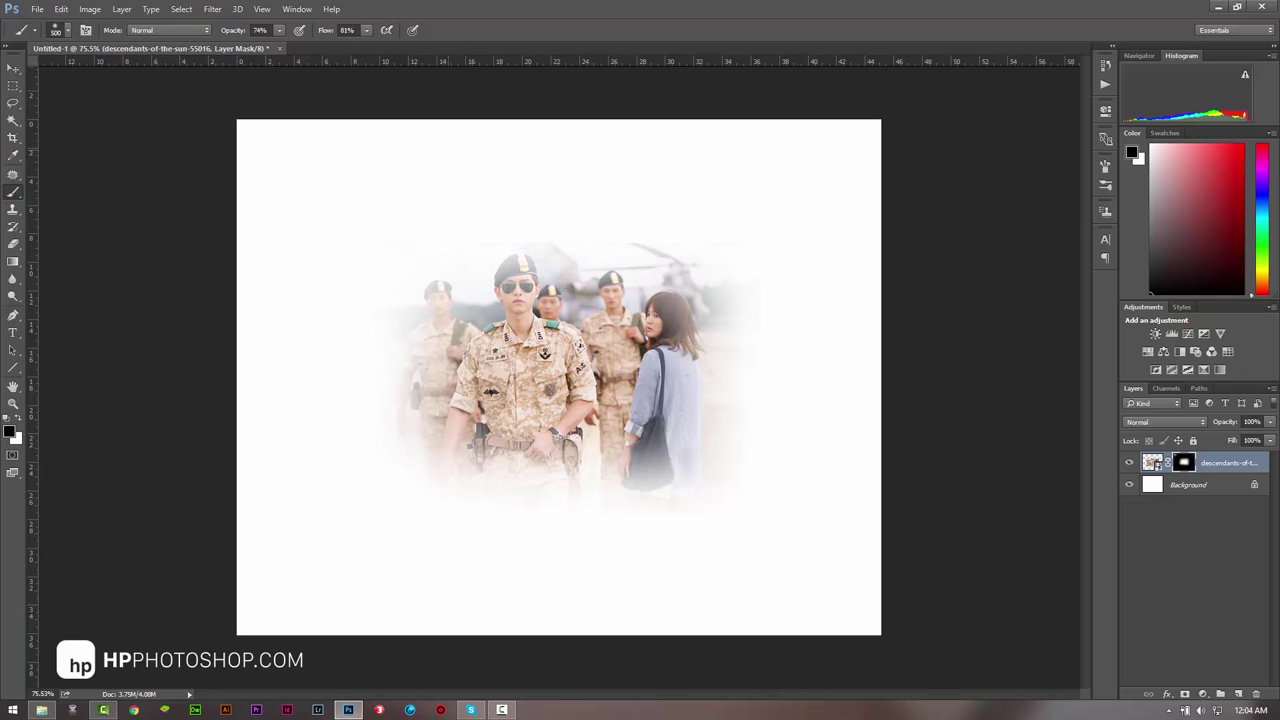
Step: With a 175 px white brush, restore the lead soldier's face and the woman's hair, back and bag
key(bracketleft)
key(bracketleft)
key(bracketleft)
key(x)
mouse_move(498, 270)
mouse_down()
mouse_move(466, 286)
mouse_move(496, 282)
mouse_move(489, 326)
mouse_up()
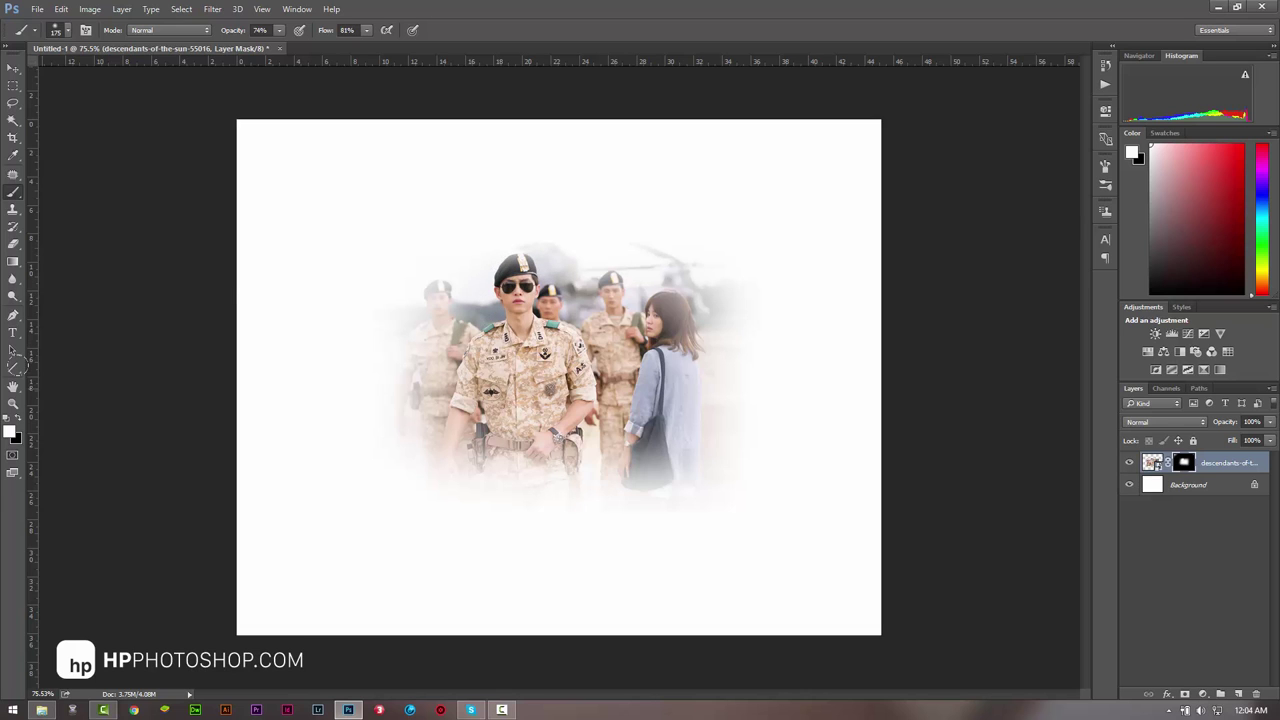
mouse_move(630, 302)
mouse_down()
mouse_move(675, 330)
mouse_move(655, 440)
mouse_up()
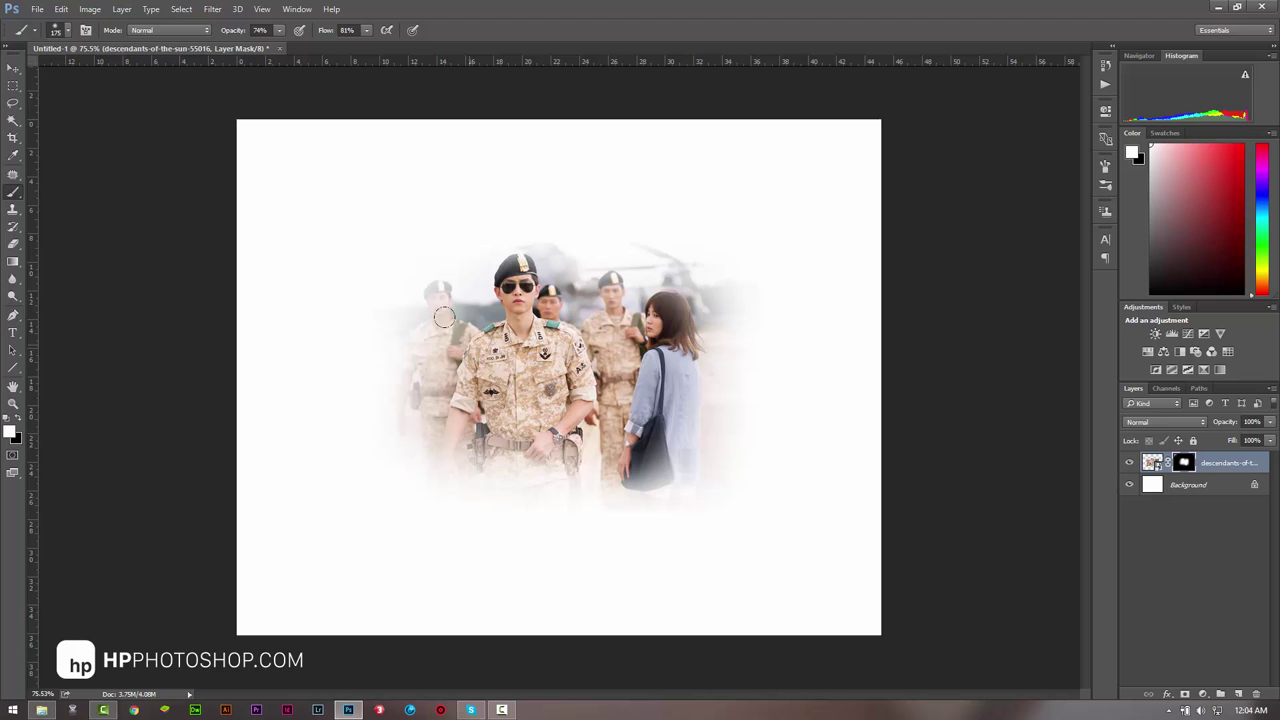
click(10, 432)
click(1021, 174)
click(17, 419)
click(17, 419)
click(17, 419)
click(17, 419)
click(17, 419)
drag(520, 275, 485, 317)
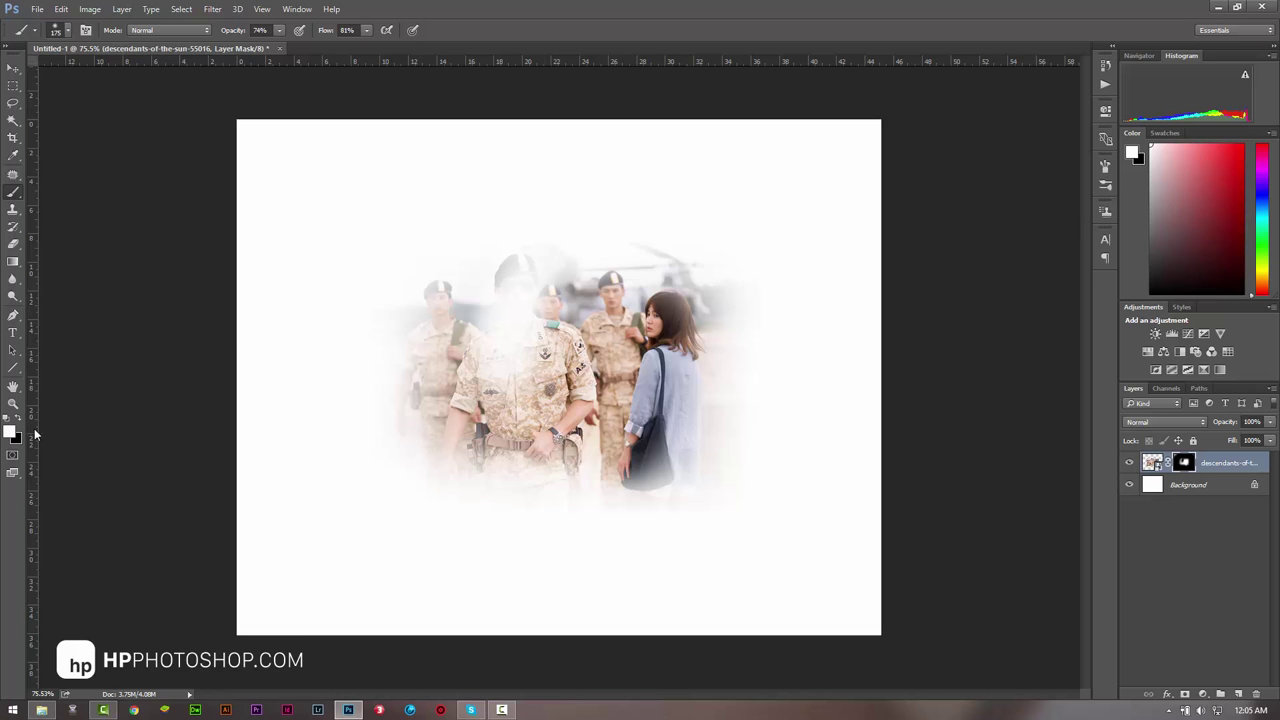
key(x)
key(x)
key(x)
key(x)
key(x)
key(x)
mouse_move(489, 330)
mouse_down()
mouse_move(459, 333)
mouse_move(500, 340)
mouse_move(500, 300)
mouse_move(530, 275)
mouse_move(498, 300)
mouse_move(505, 352)
mouse_up()
key(x)
key(x)
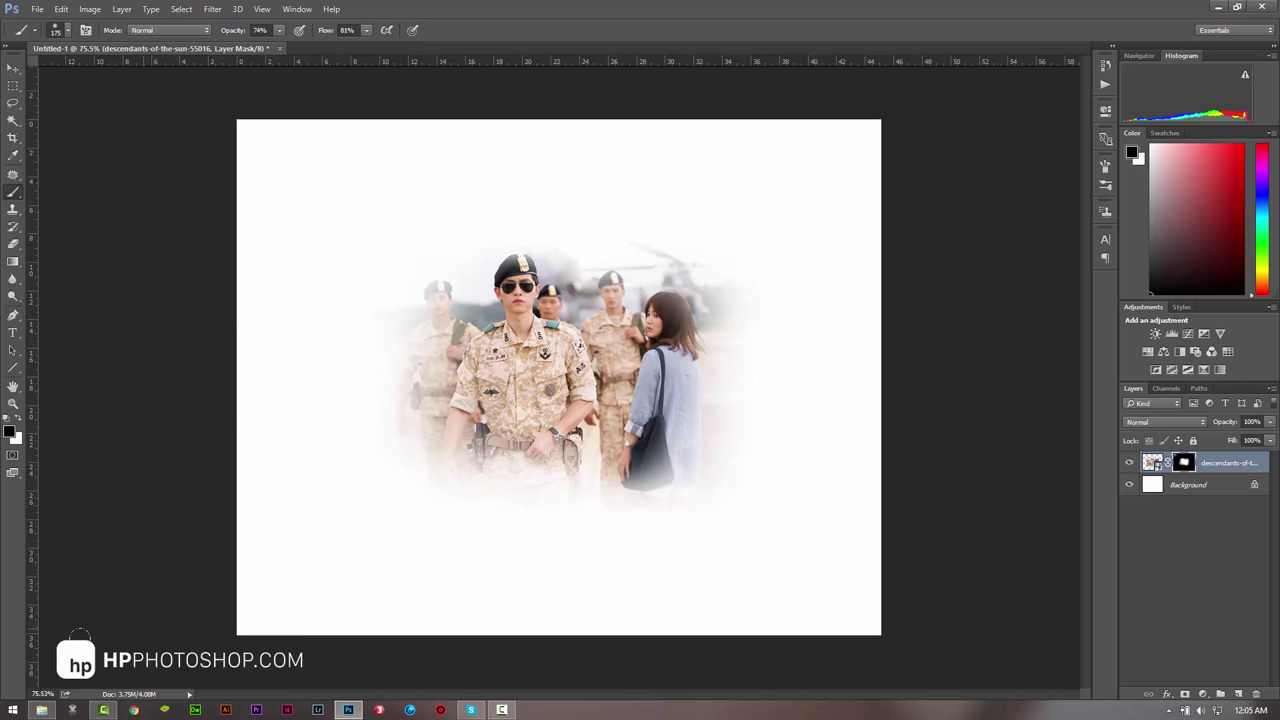
Step: Place 13.jpg from the tut folder, enlarged and moved to the lower left
click(41, 709)
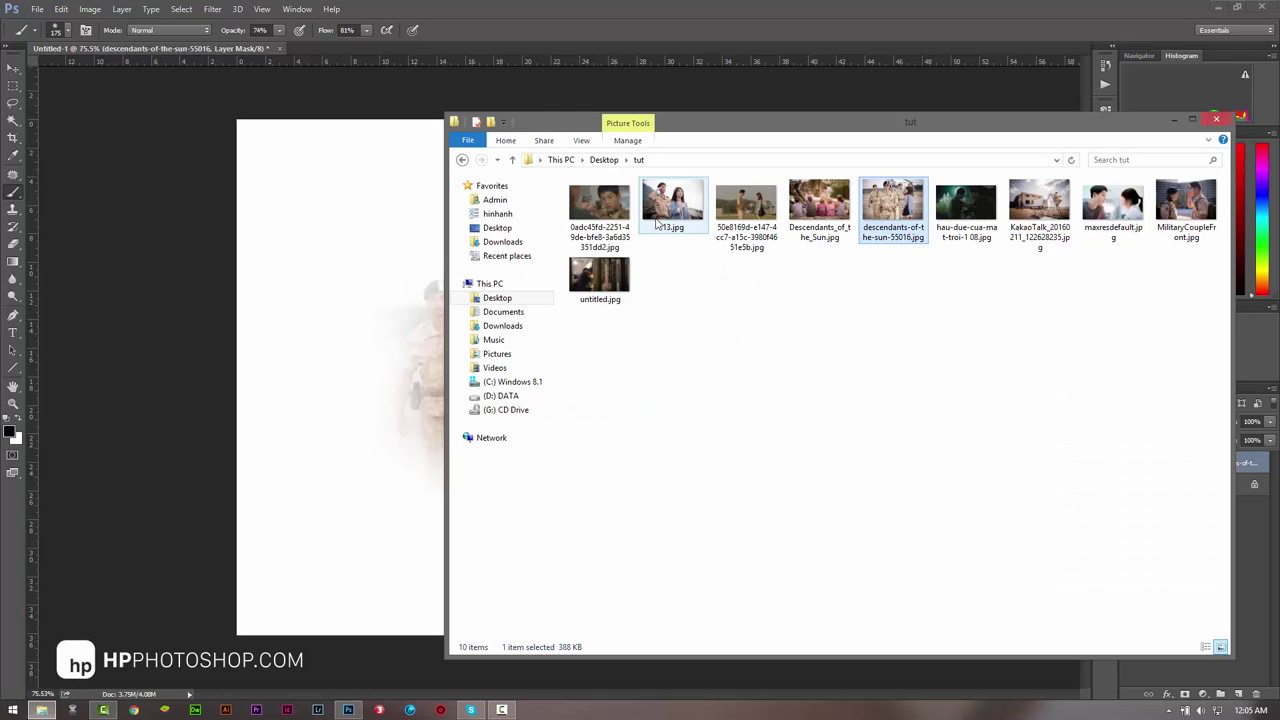
drag(797, 126, 868, 126)
click(505, 300)
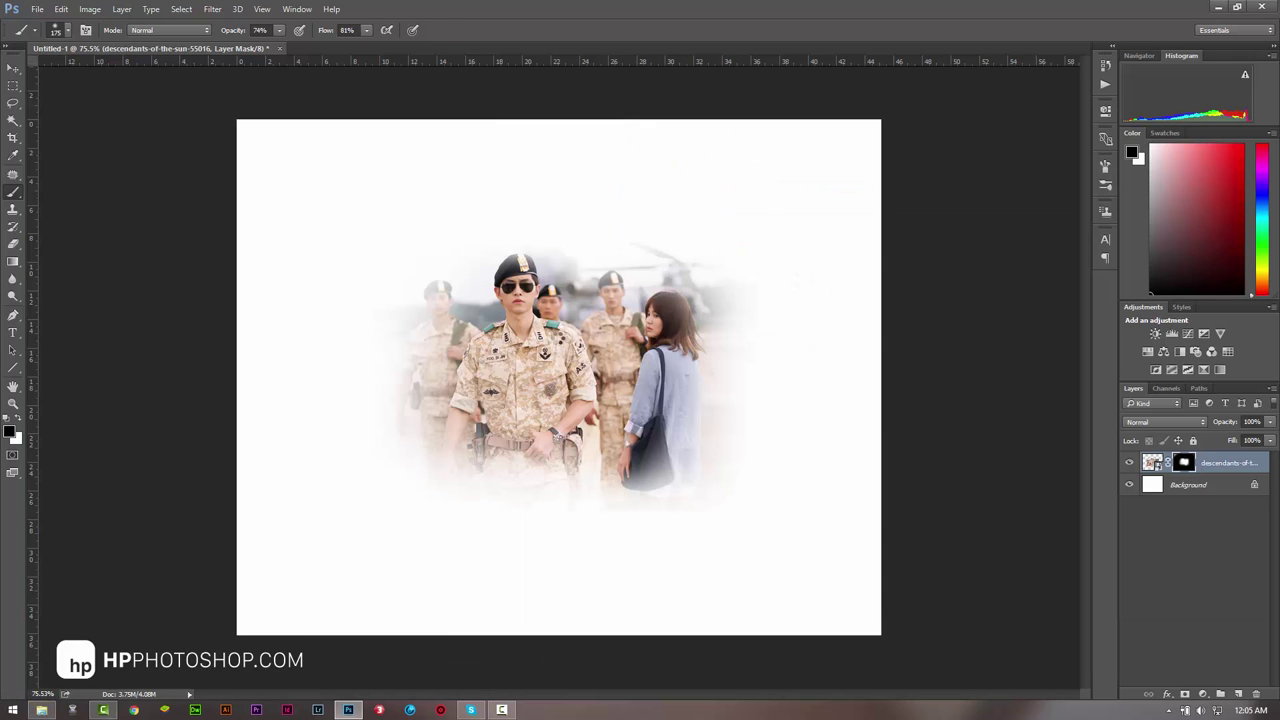
drag(673, 301, 934, 128)
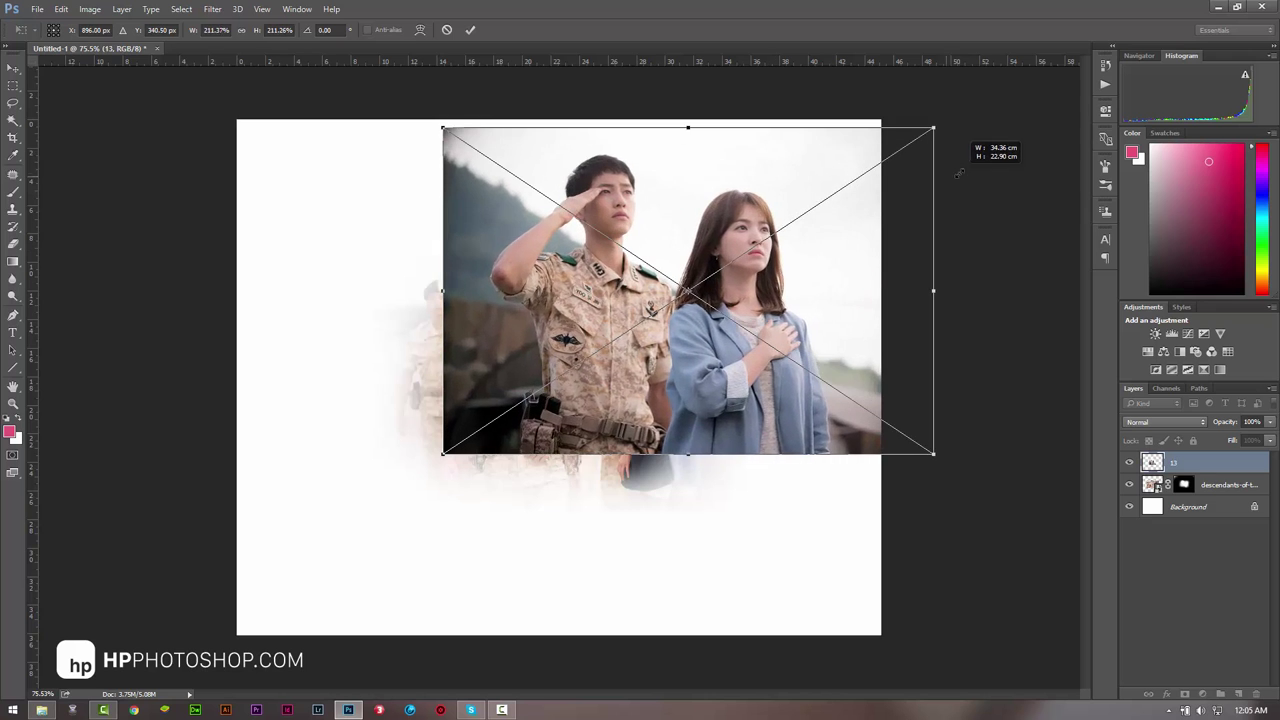
mouse_move(843, 357)
mouse_down()
mouse_move(474, 316)
mouse_move(537, 559)
mouse_move(545, 547)
mouse_up()
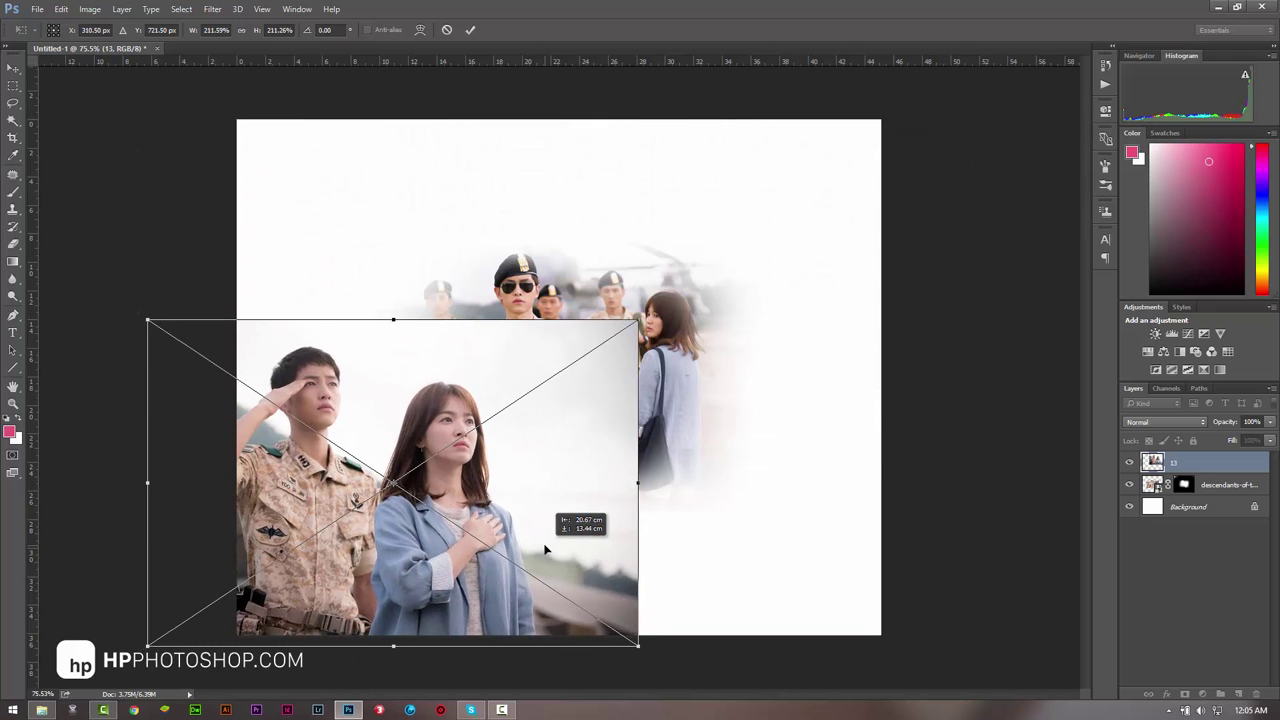
key(Return)
Step: Mask the 13 layer and brush black to blend its top and seam into the soldiers
key(b)
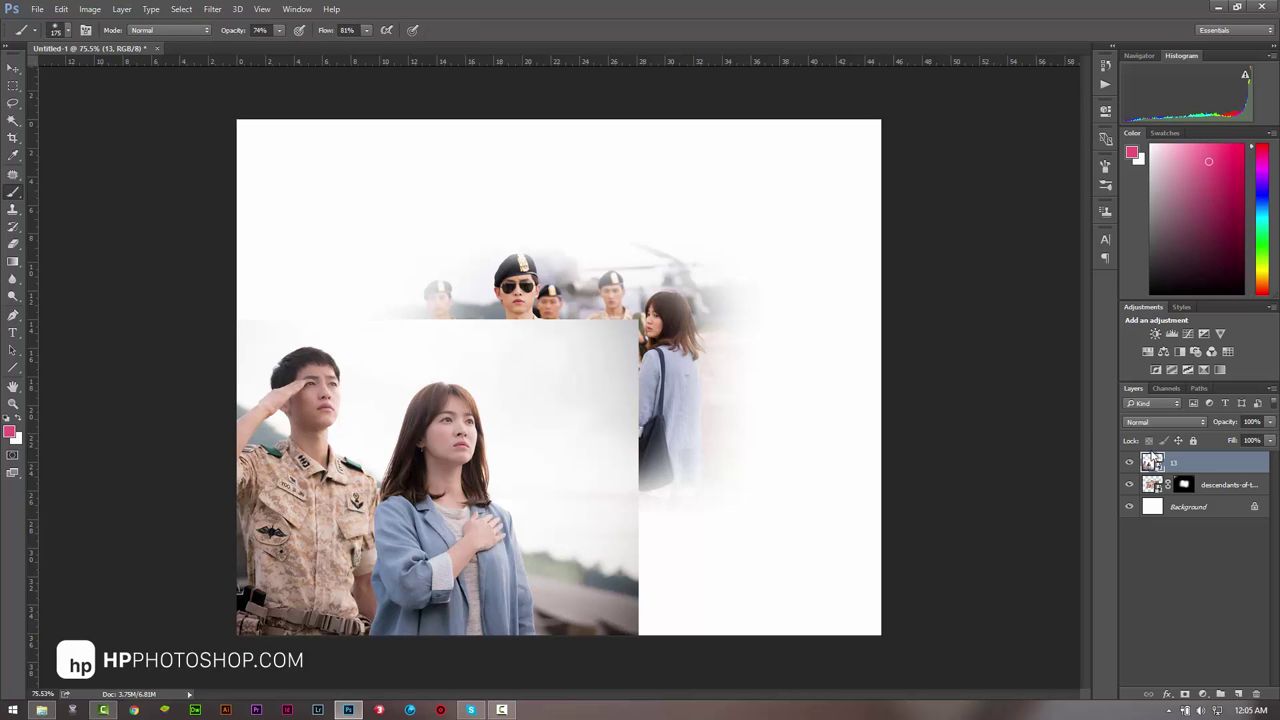
click(1185, 693)
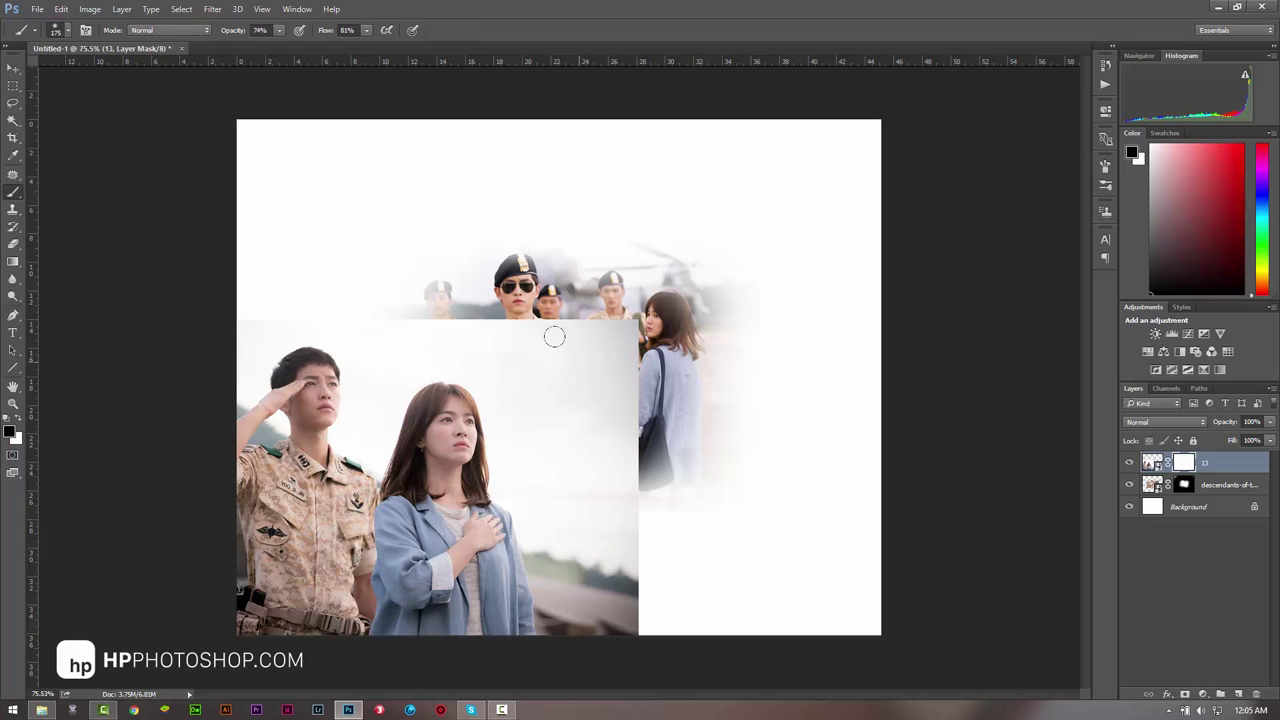
mouse_move(525, 325)
mouse_down()
mouse_move(620, 480)
mouse_move(570, 610)
mouse_up()
mouse_move(420, 171)
mouse_down()
mouse_move(500, 340)
mouse_move(300, 365)
mouse_move(320, 355)
mouse_up()
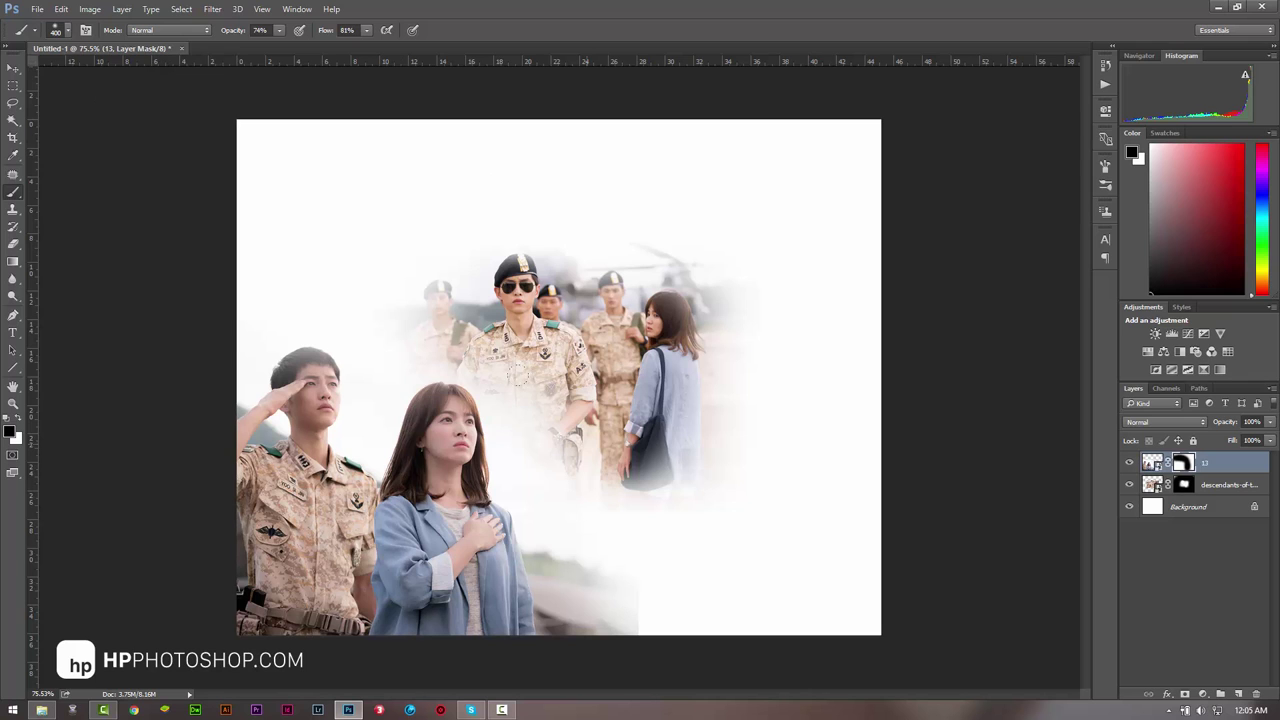
drag(518, 375, 497, 373)
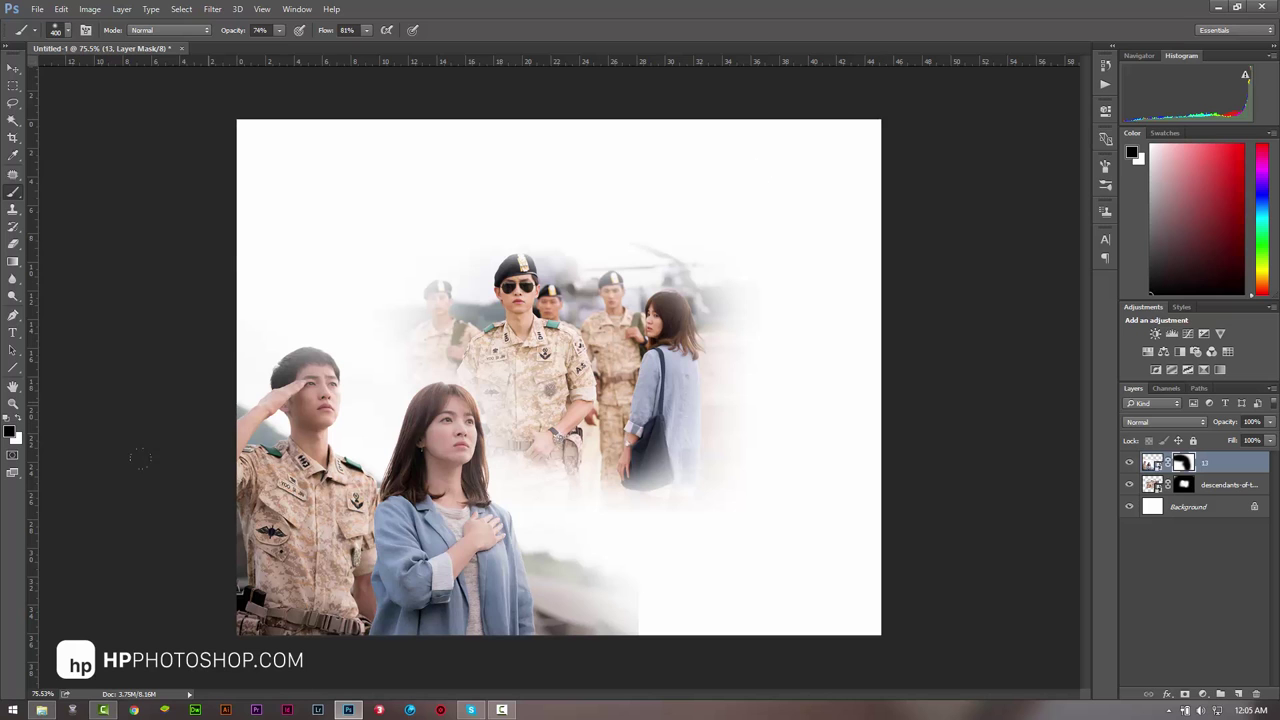
click(105, 709)
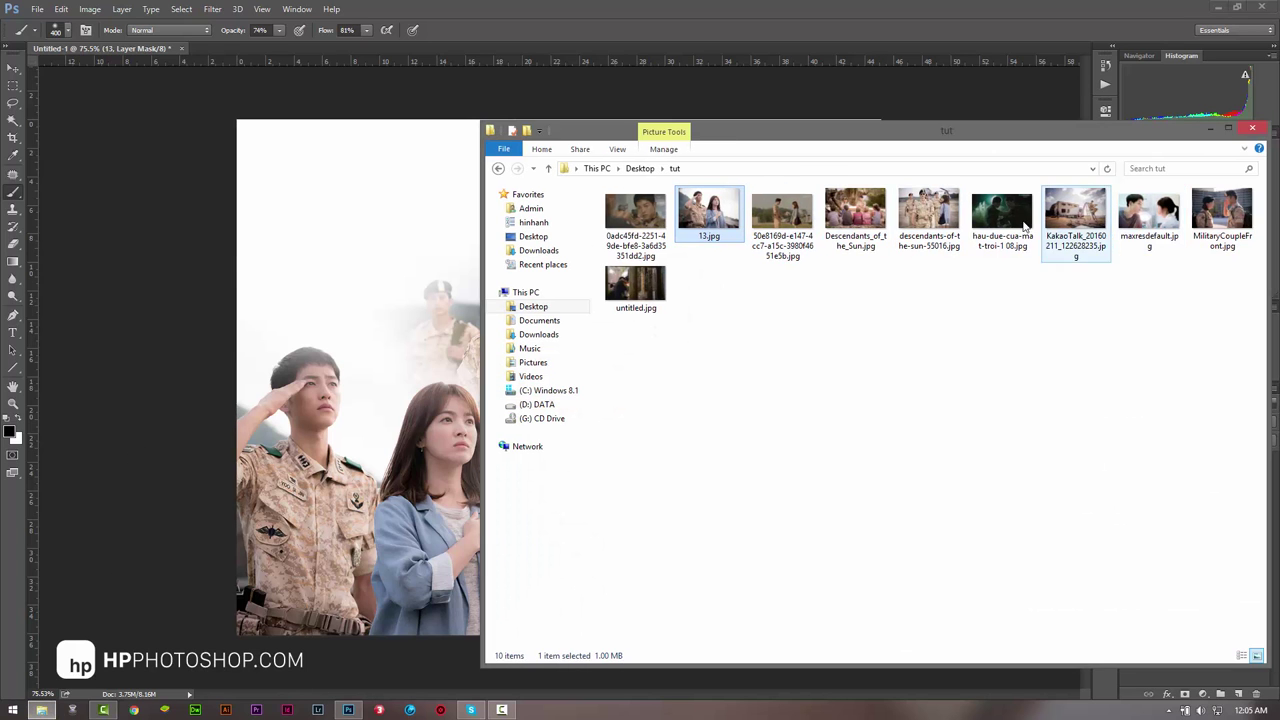
Step: Place MilitaryCoupleFront.jpg at lower right, slightly shrunk, and commit the transform
click(1224, 218)
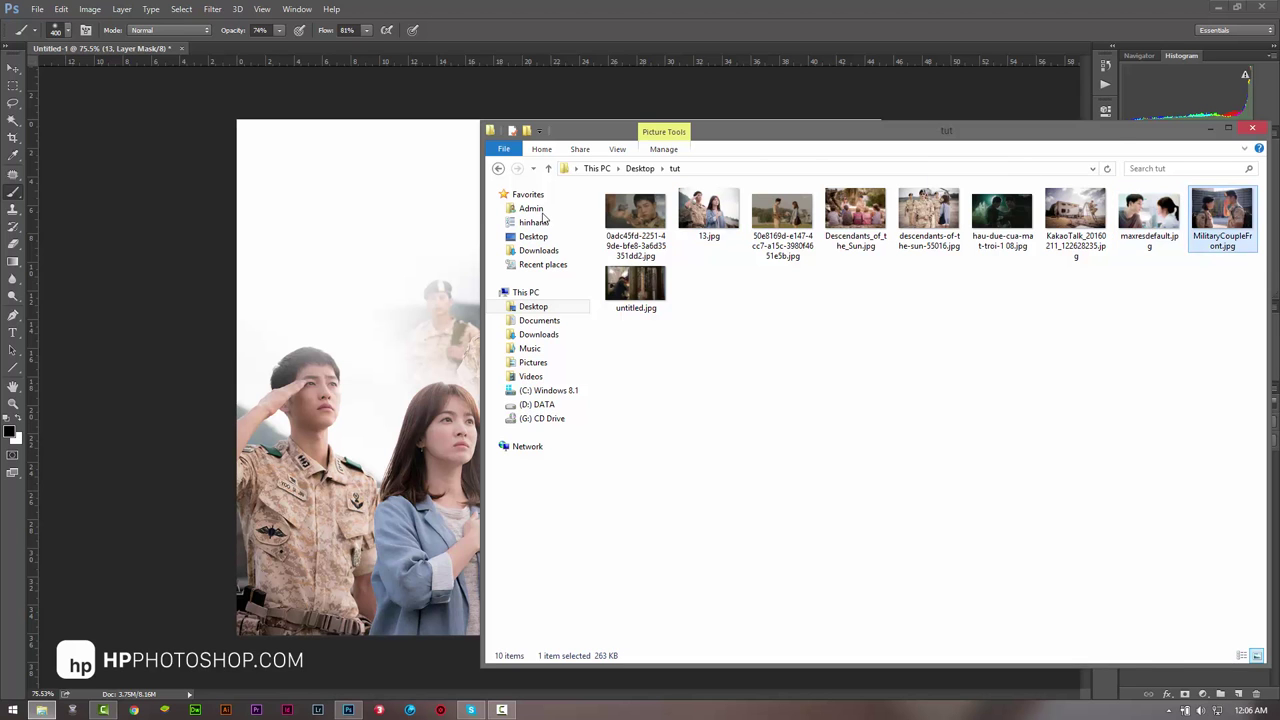
drag(543, 218, 410, 249)
mouse_move(658, 348)
mouse_down()
mouse_move(768, 218)
mouse_move(792, 515)
mouse_move(820, 528)
mouse_move(840, 478)
mouse_move(789, 528)
mouse_up()
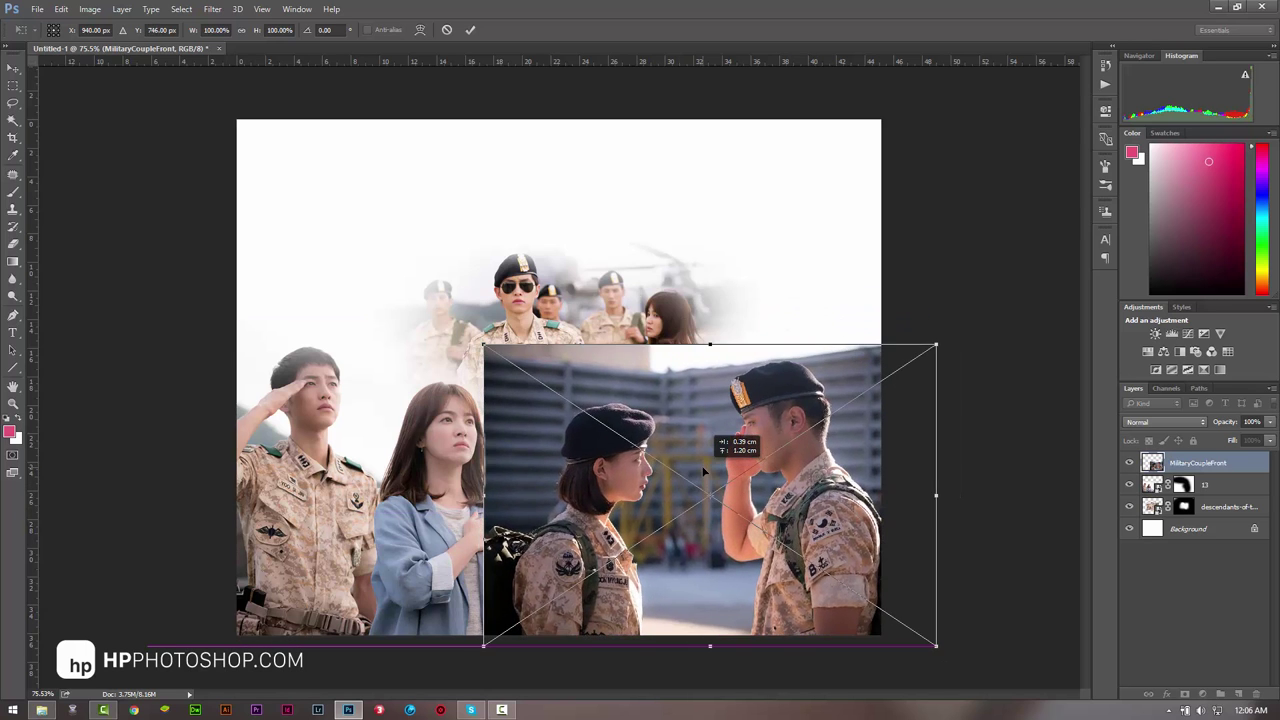
drag(698, 489, 703, 471)
mouse_move(484, 345)
mouse_down()
mouse_move(500, 355)
mouse_move(473, 356)
mouse_up()
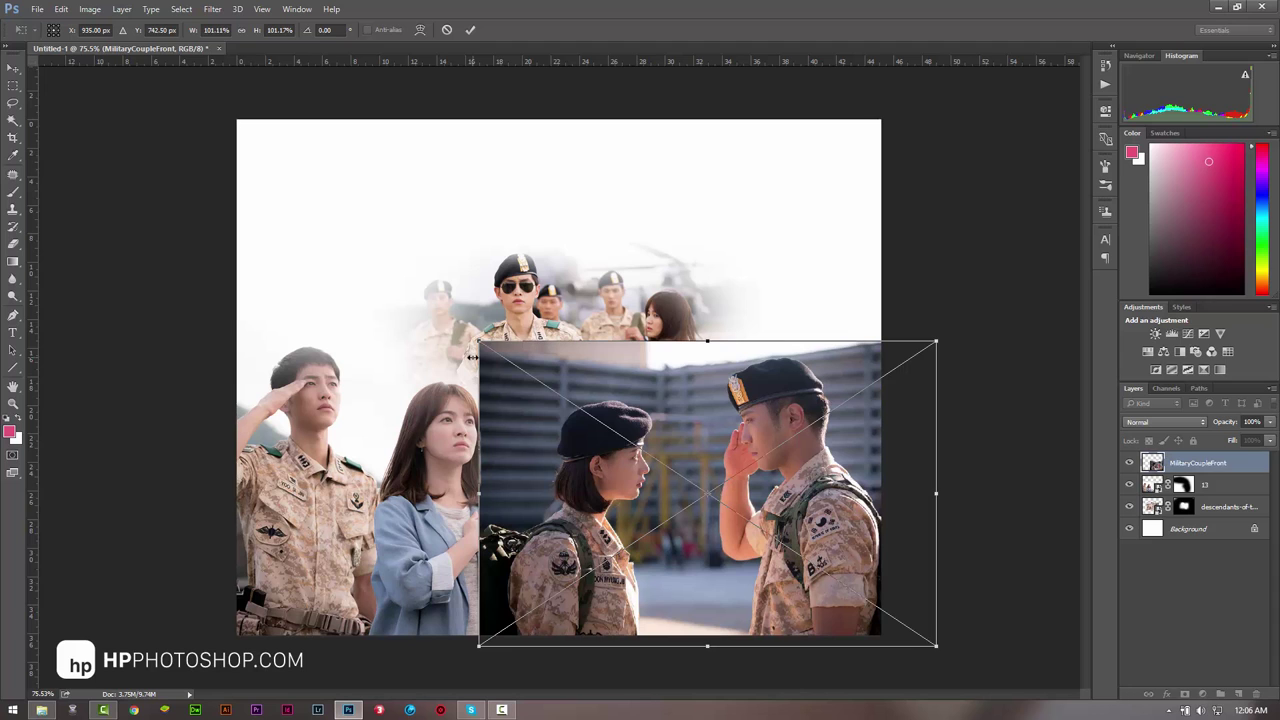
key(b)
key(Return)
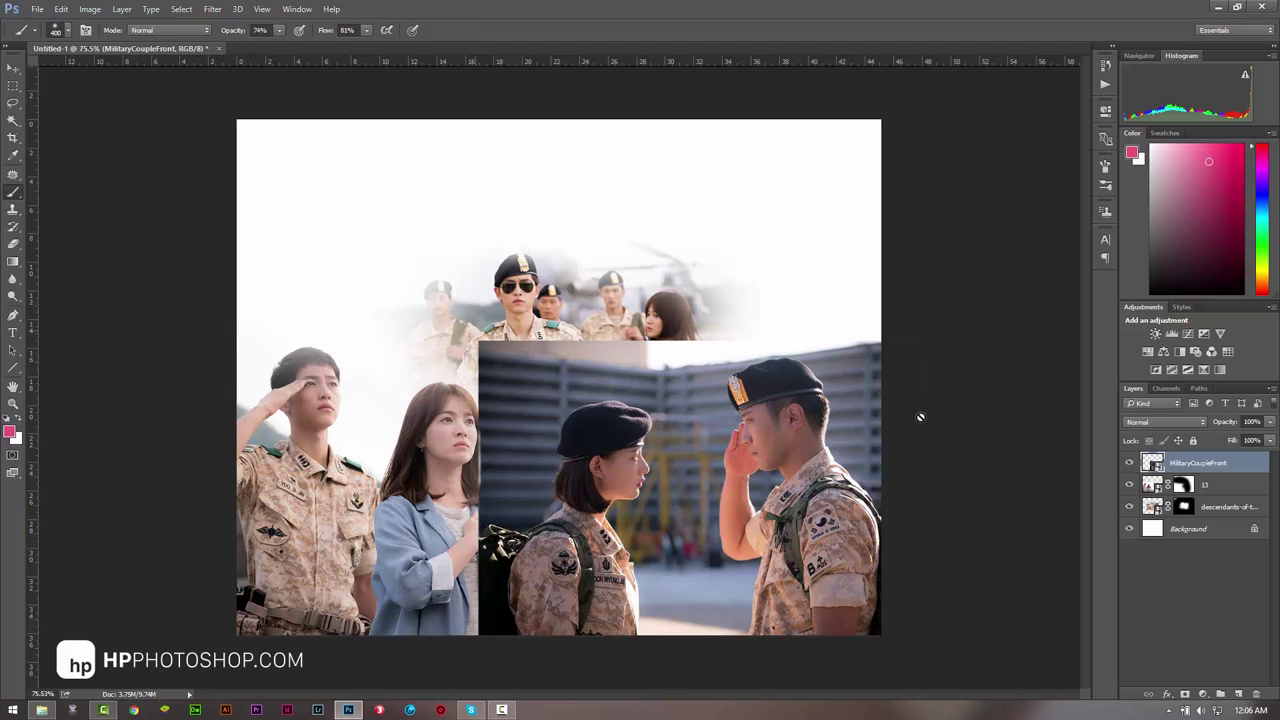
Step: Mask the layer and fade its left and top edges with a 400 px soft black brush, undoing overshoots
click(1186, 694)
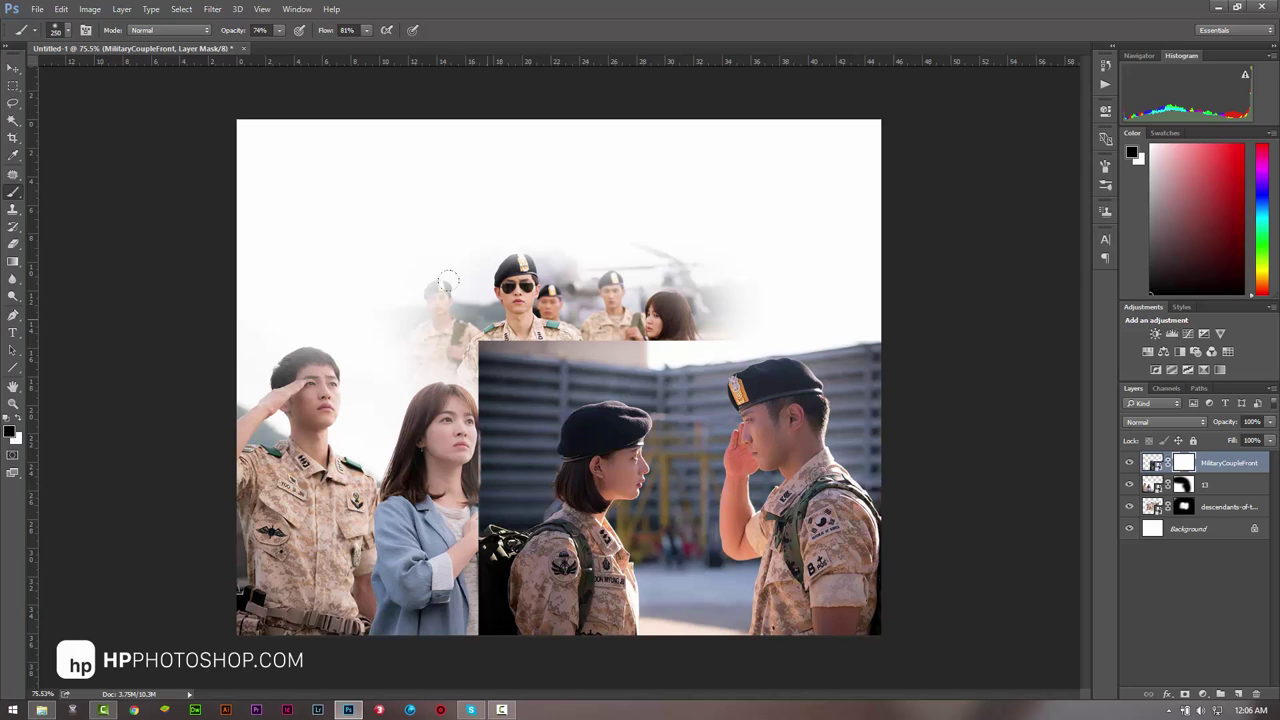
right_click(517, 328)
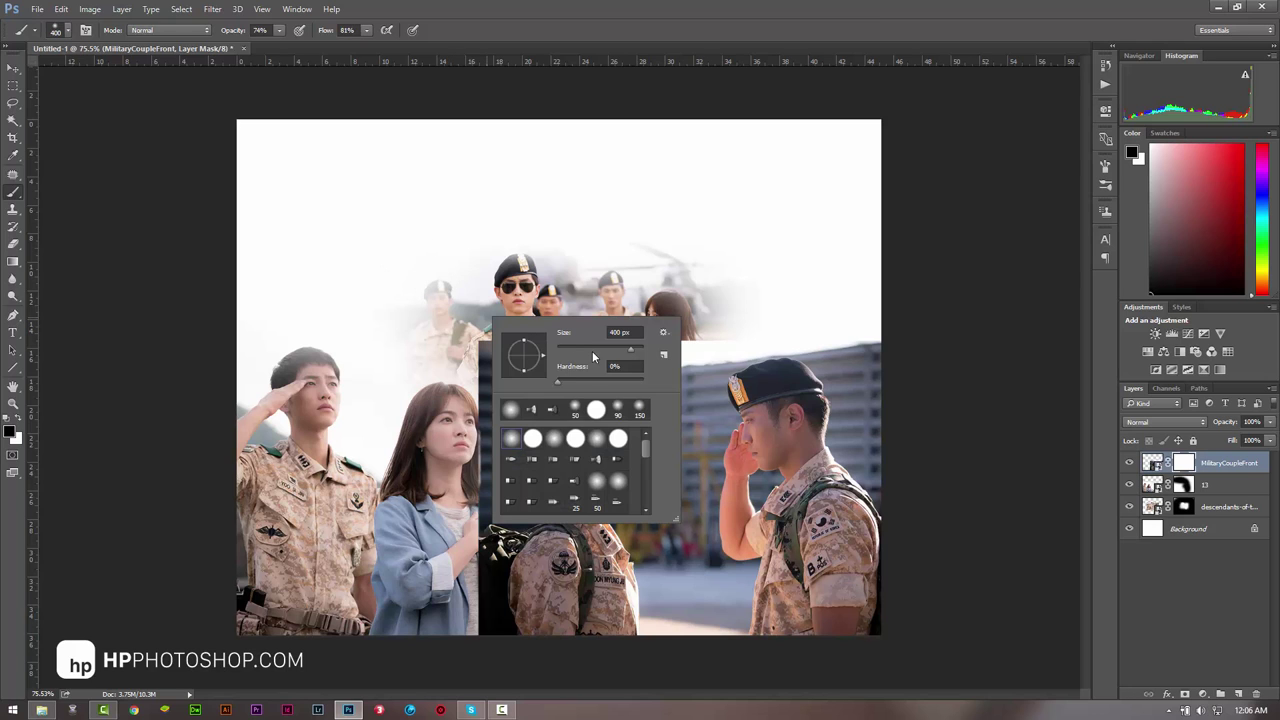
key(Return)
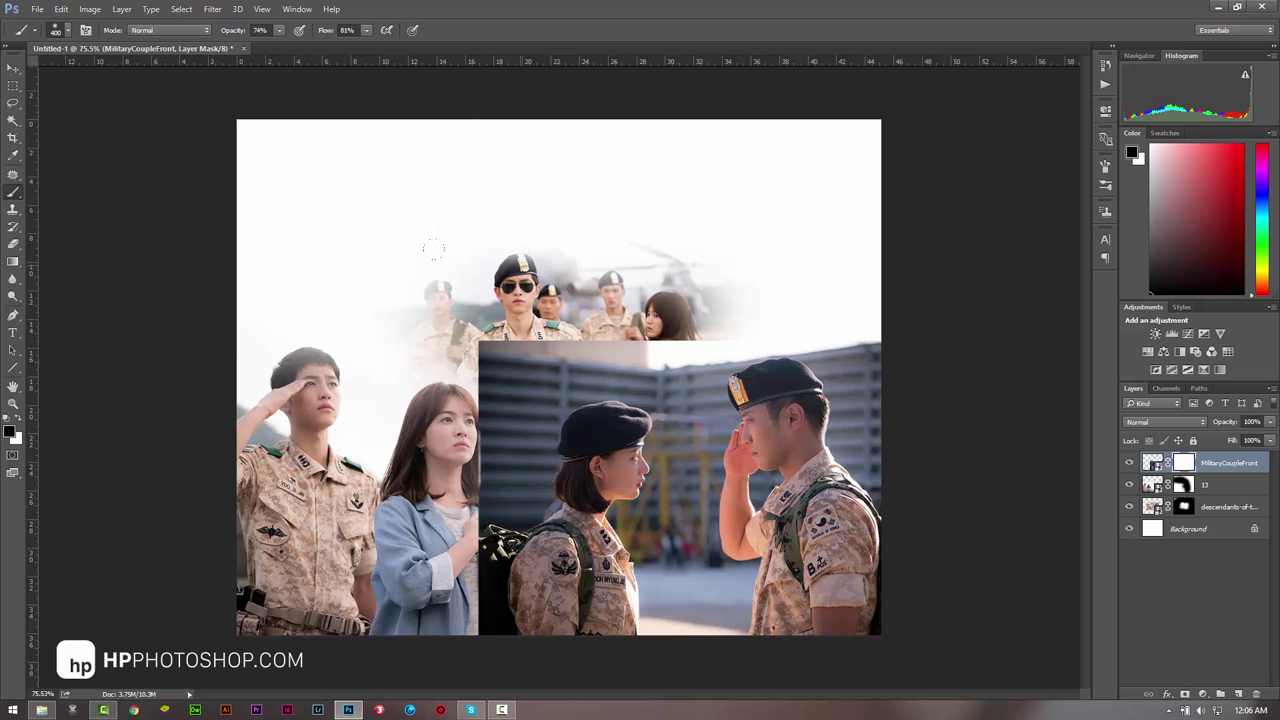
mouse_move(520, 345)
mouse_down()
mouse_move(505, 630)
mouse_move(525, 395)
mouse_up()
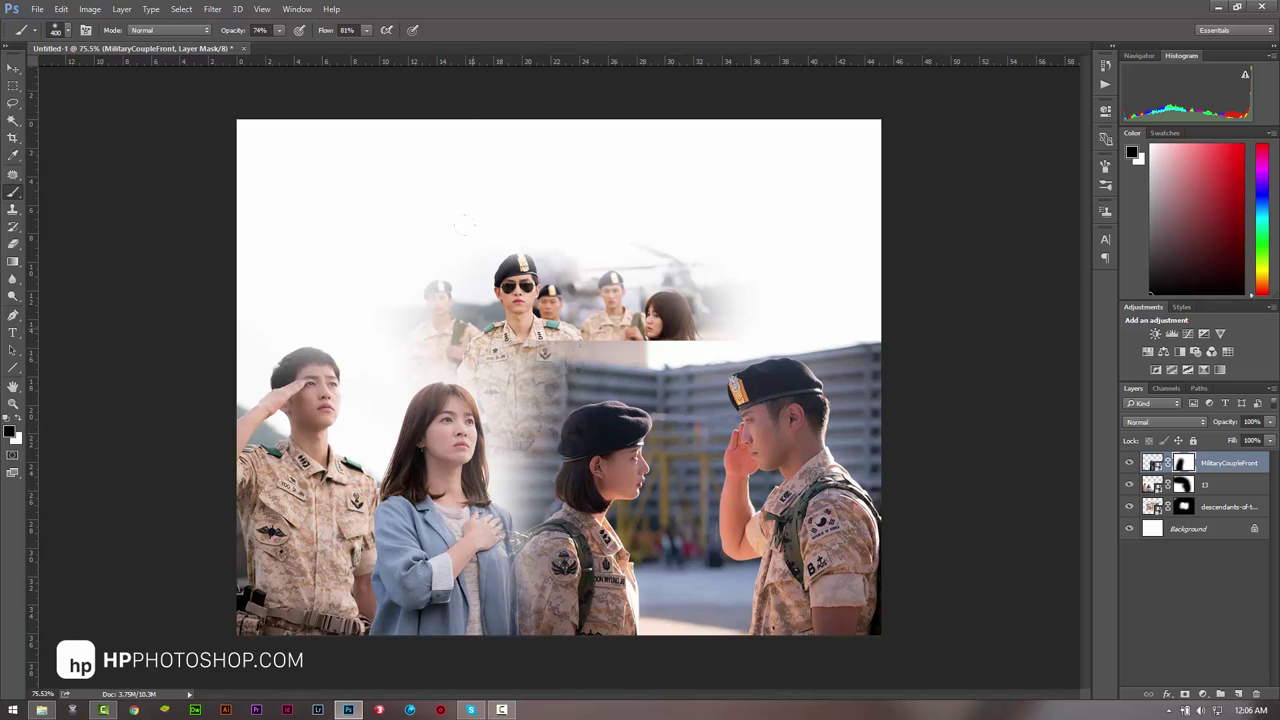
mouse_move(464, 224)
mouse_down()
mouse_move(606, 194)
mouse_move(543, 171)
mouse_move(434, 186)
mouse_move(836, 174)
mouse_move(870, 230)
mouse_up()
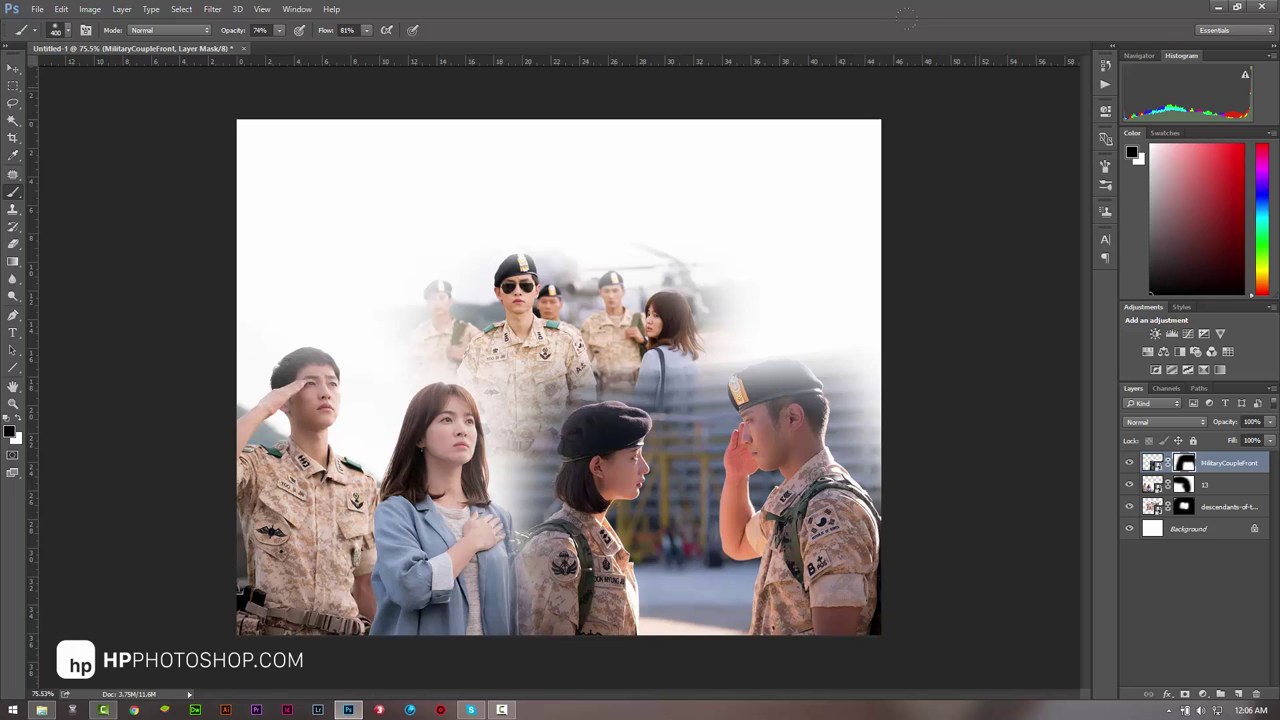
key(ctrl+z)
key(ctrl+z)
key(ctrl+z)
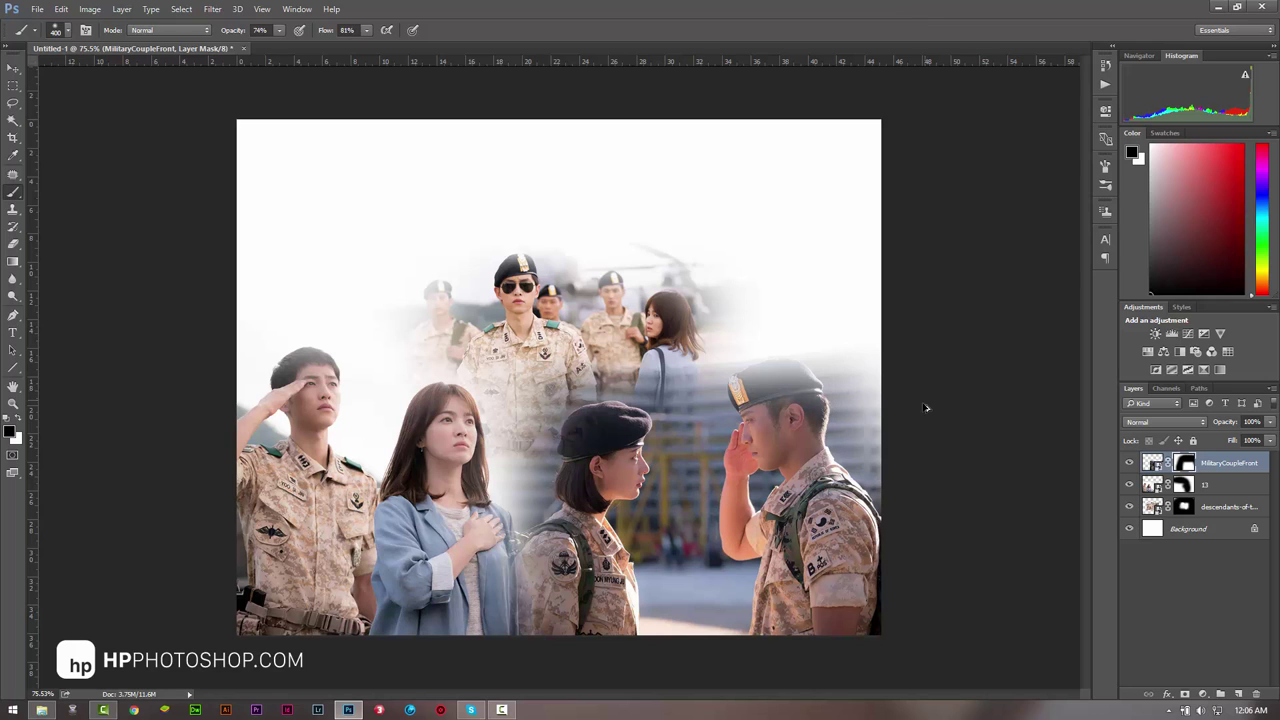
key(ctrl+alt+z)
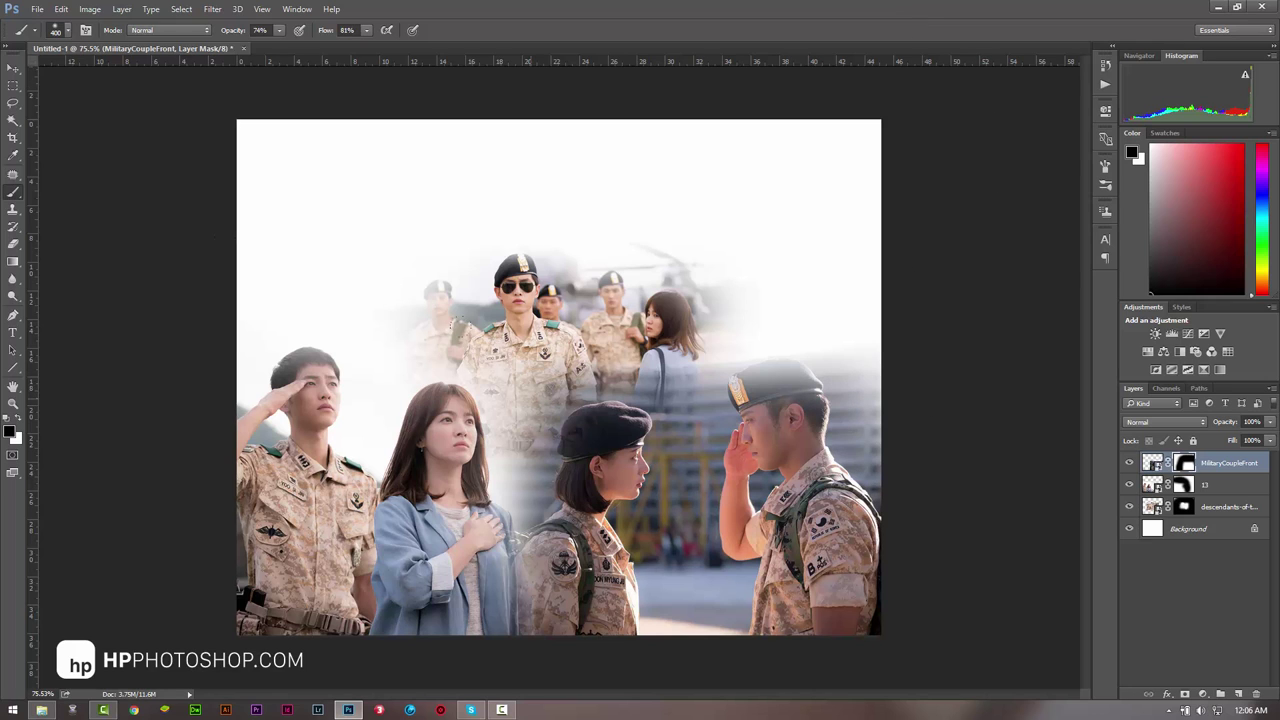
key(ctrl+alt+z)
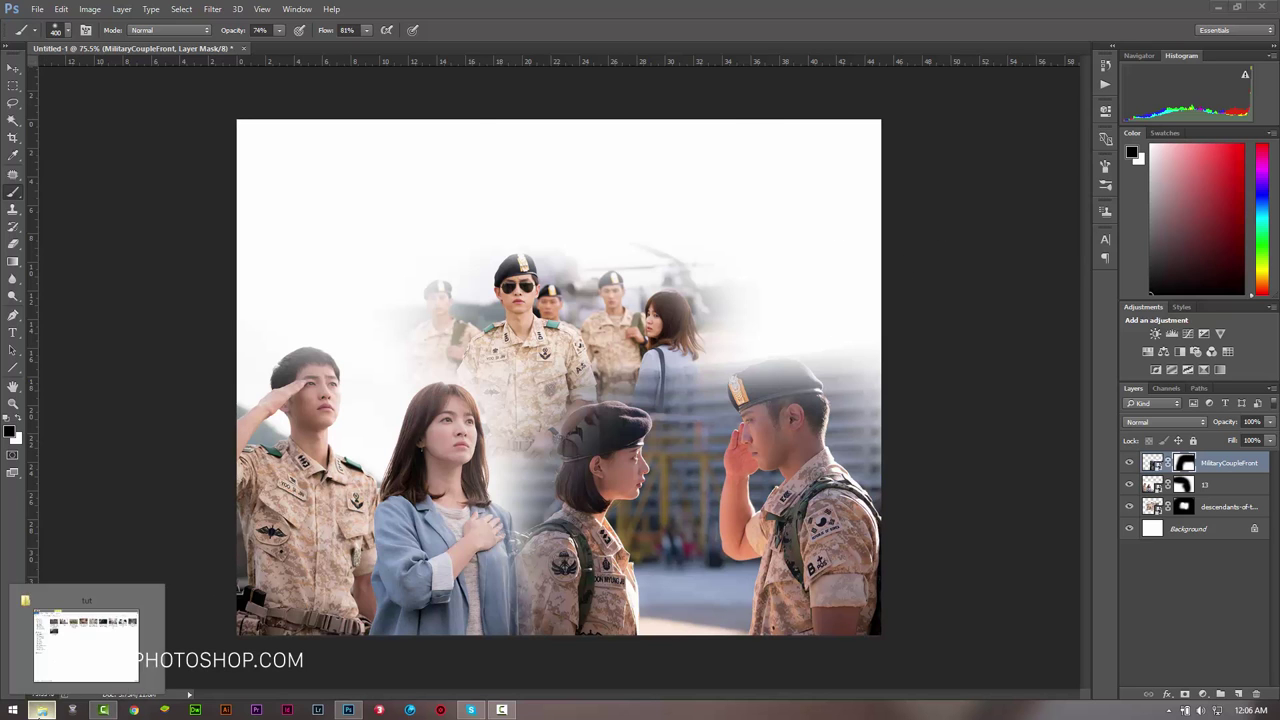
Step: Place the gun-aiming soldier photo at the top right, scaled to about 84%
click(41, 709)
drag(958, 145, 930, 153)
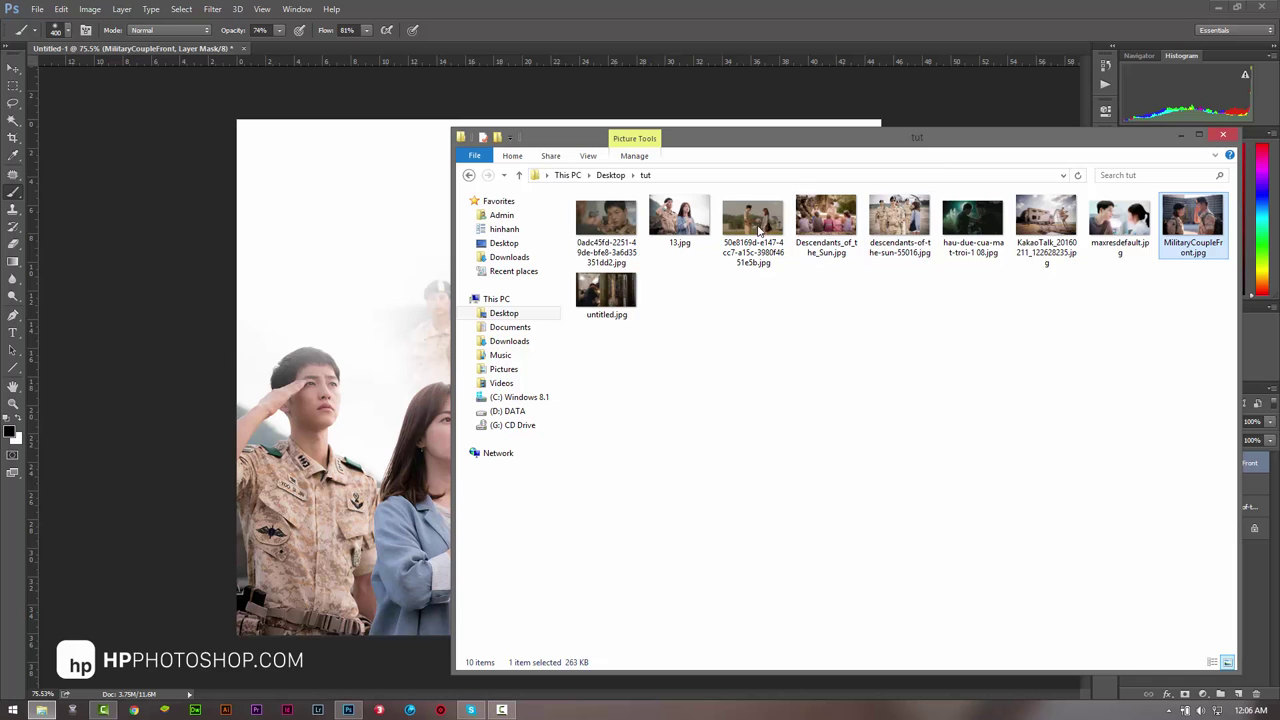
drag(605, 218, 350, 305)
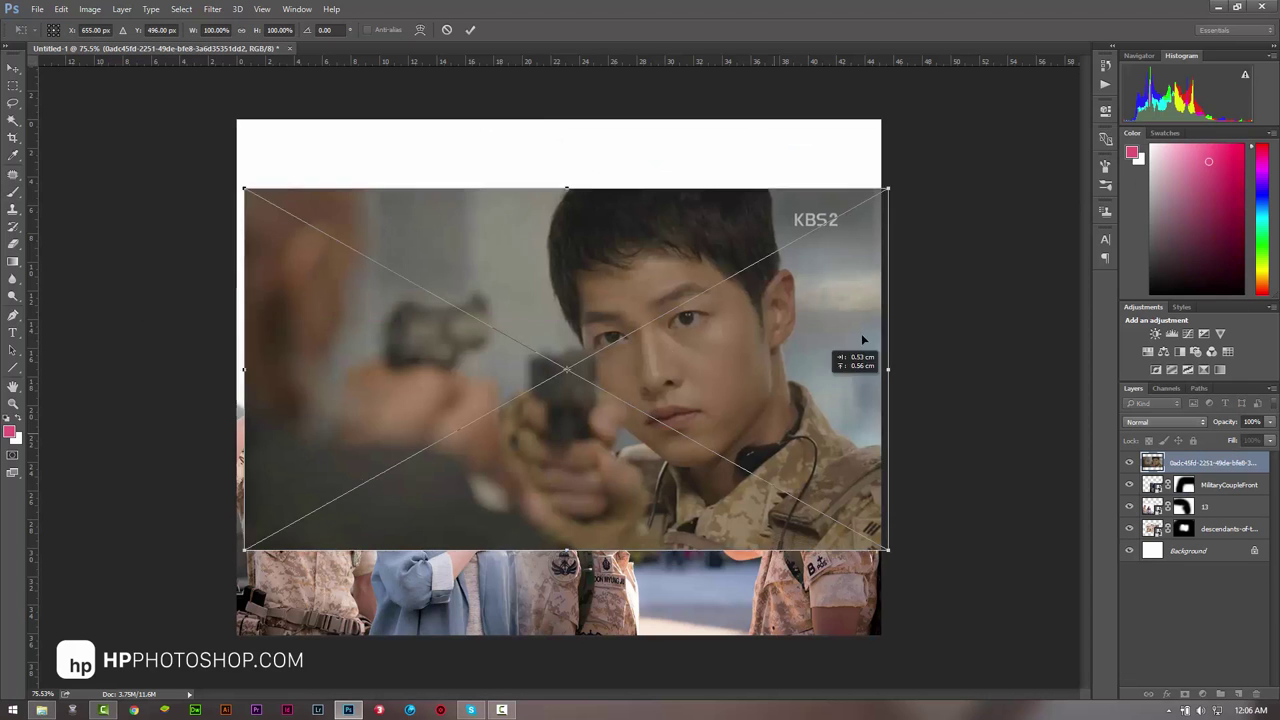
drag(742, 390, 842, 266)
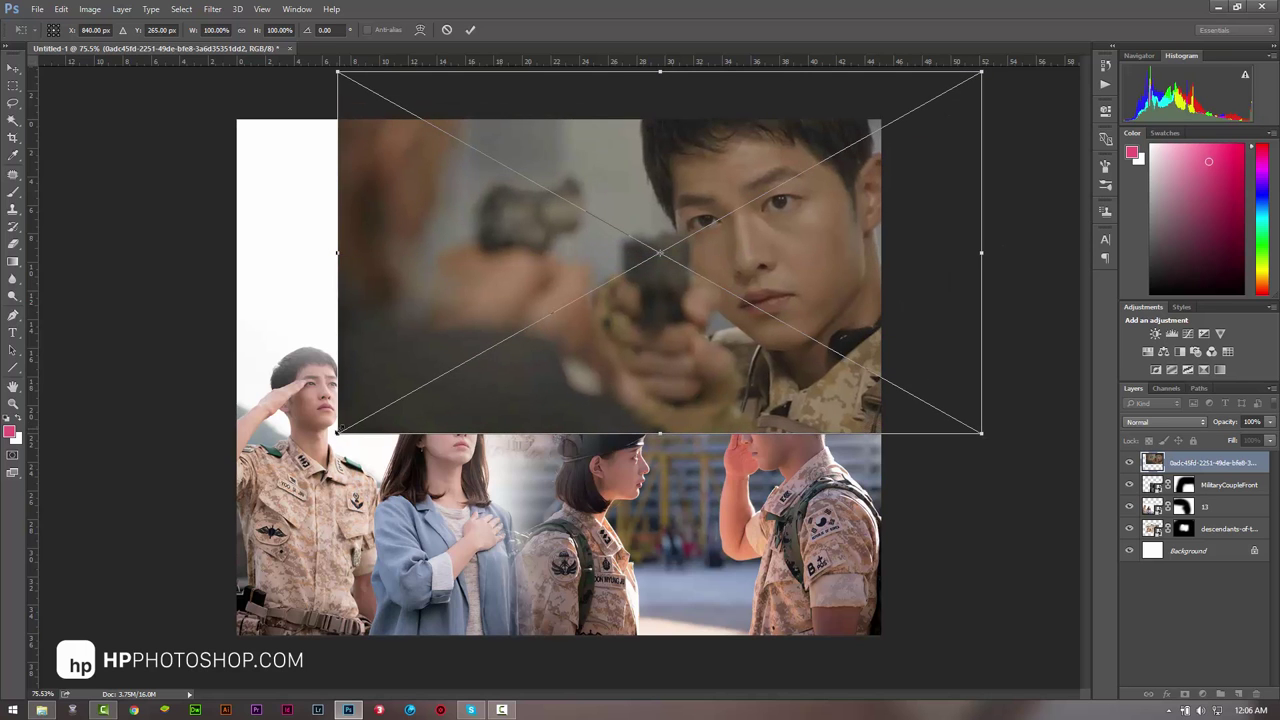
drag(337, 432, 458, 410)
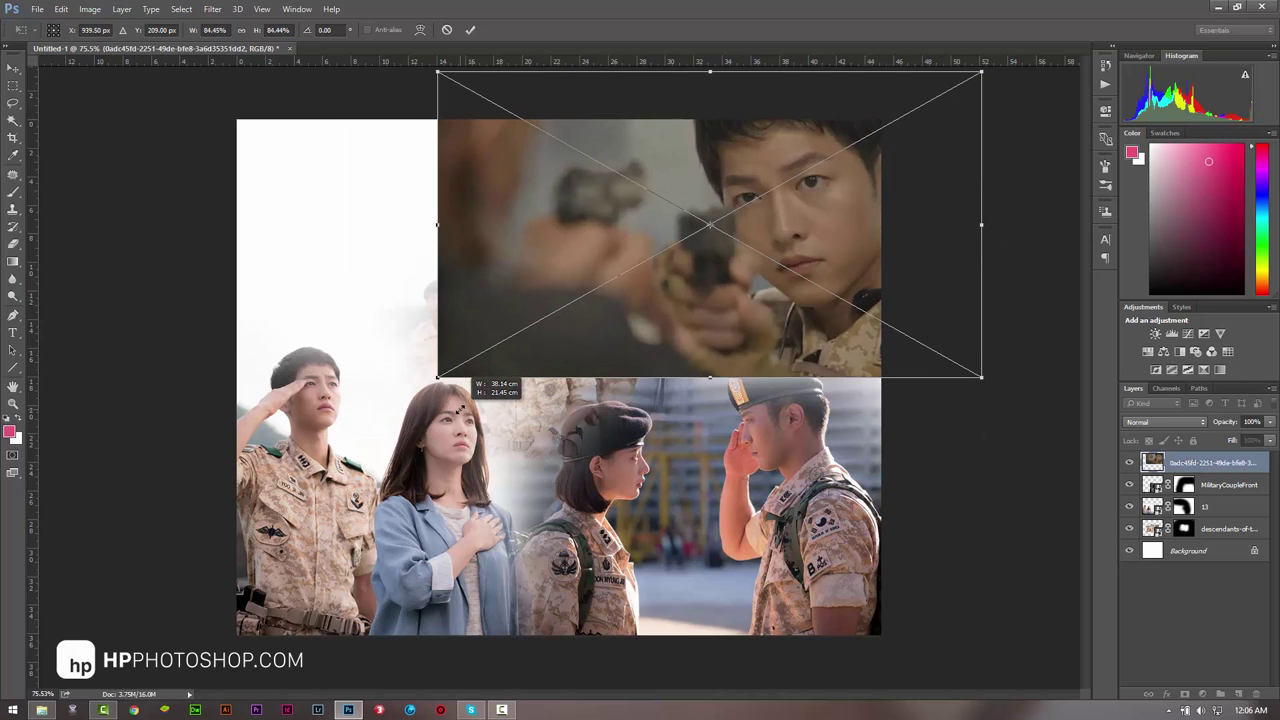
key(Return)
Step: Mask the photo and paint black to hide its left part and soften its lower edge
key(b)
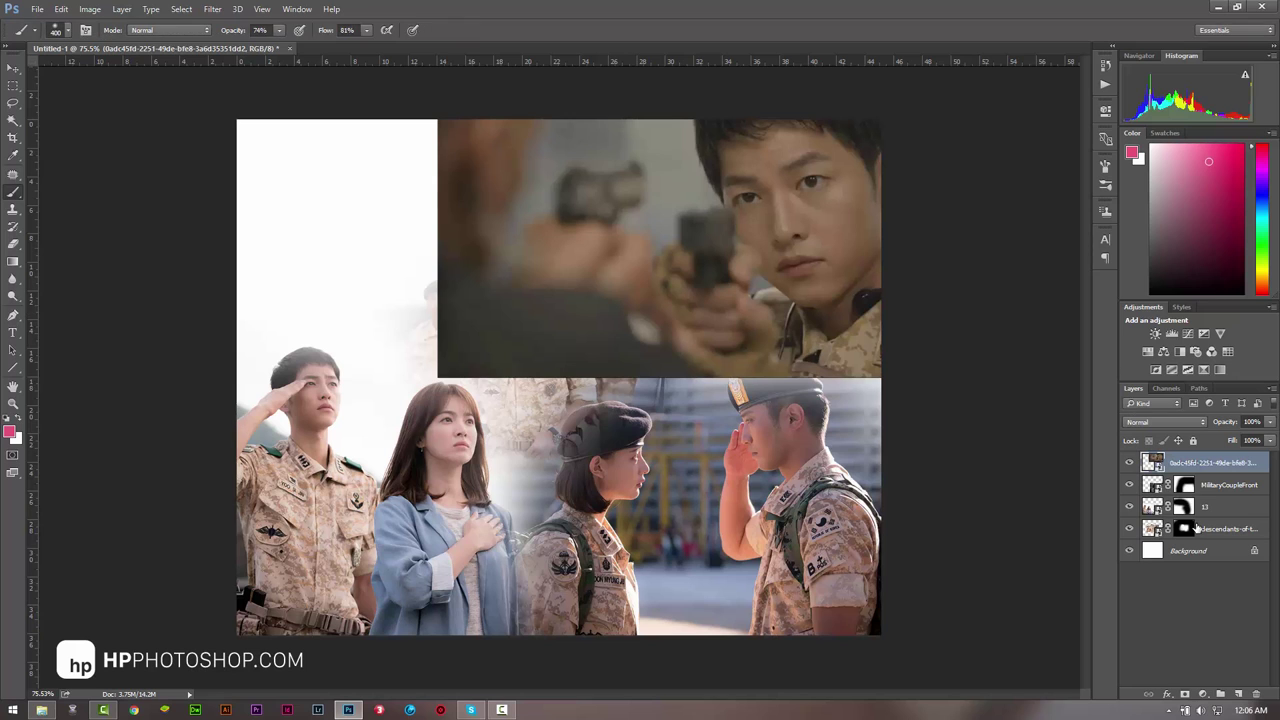
click(1184, 694)
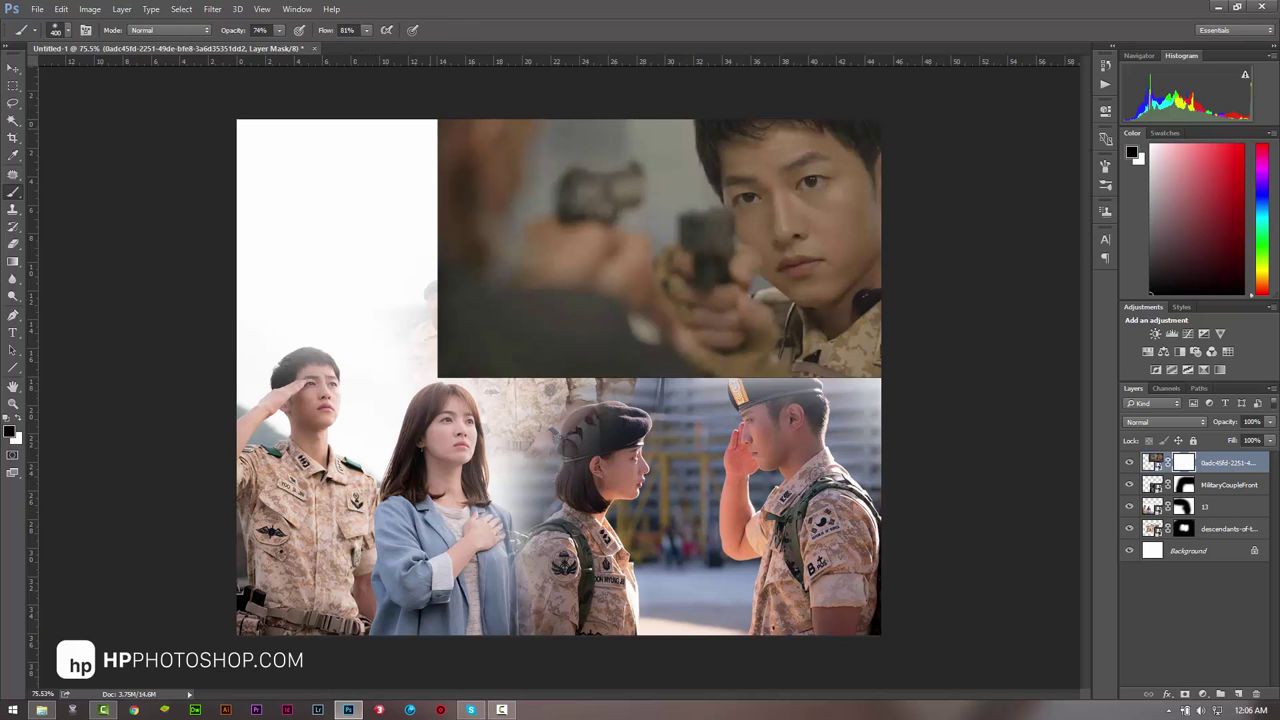
mouse_move(480, 200)
mouse_down()
mouse_move(400, 229)
mouse_move(391, 217)
mouse_move(429, 257)
mouse_move(530, 248)
mouse_move(700, 340)
mouse_move(740, 300)
mouse_move(660, 260)
mouse_move(600, 200)
mouse_up()
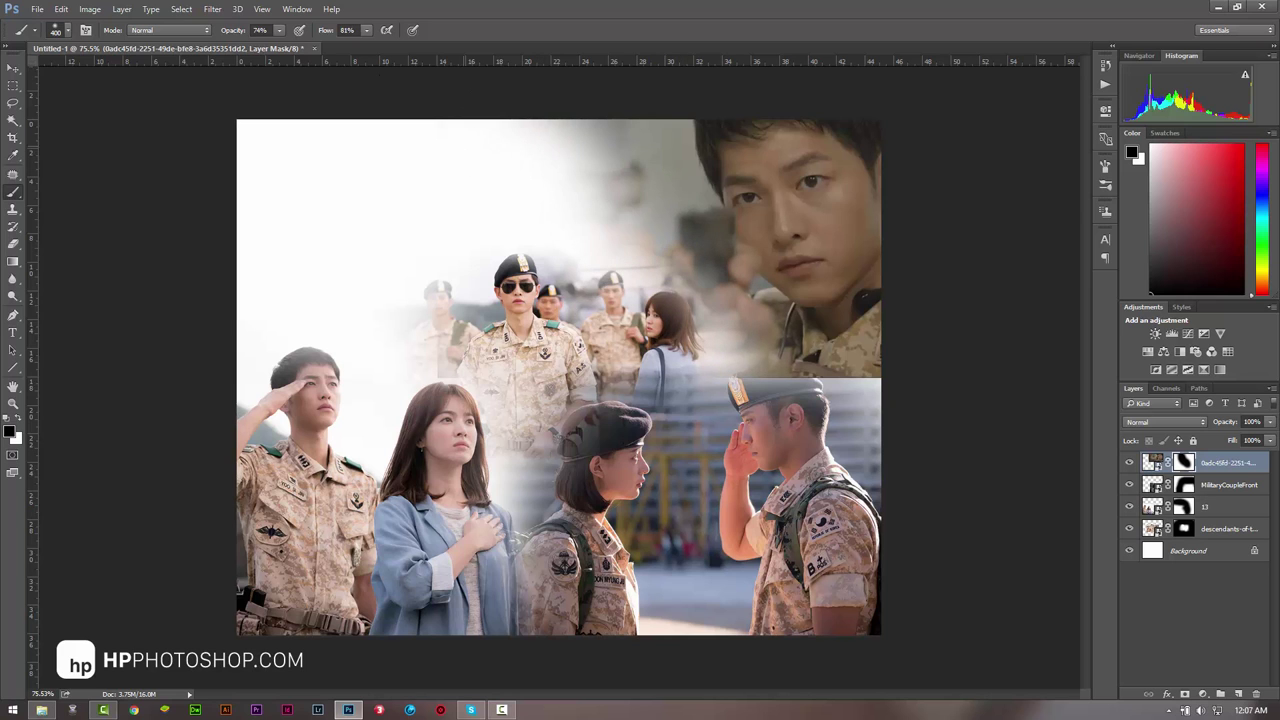
mouse_move(760, 340)
mouse_down()
mouse_move(870, 345)
mouse_move(740, 350)
mouse_move(931, 392)
mouse_up()
drag(785, 345, 814, 356)
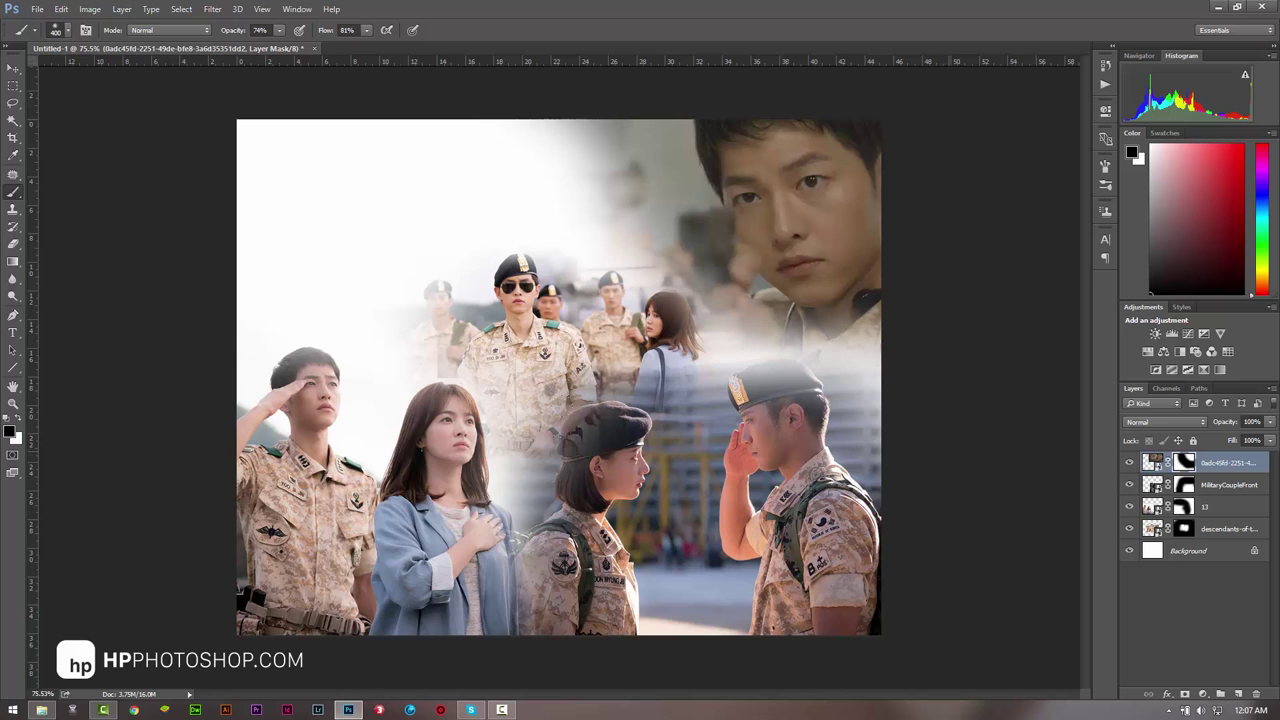
click(41, 710)
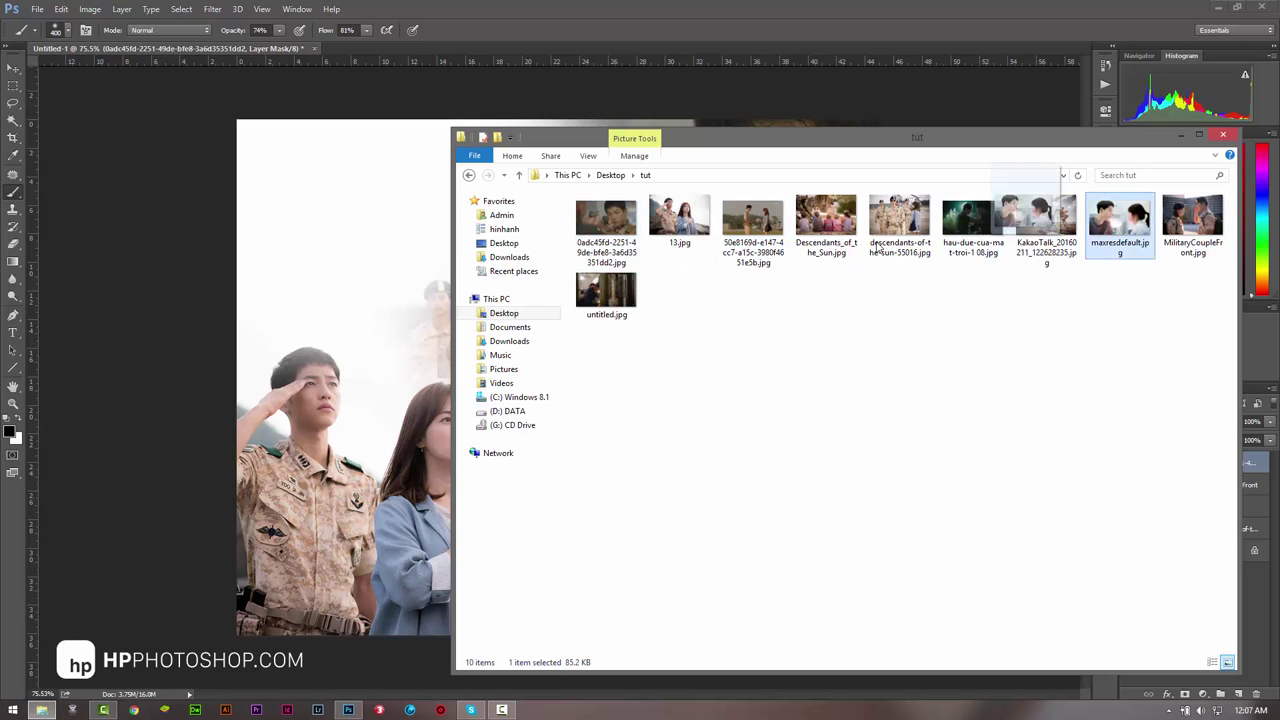
Step: Place maxresdefault.jpg at about 67% in the top-left corner
drag(1116, 232, 560, 383)
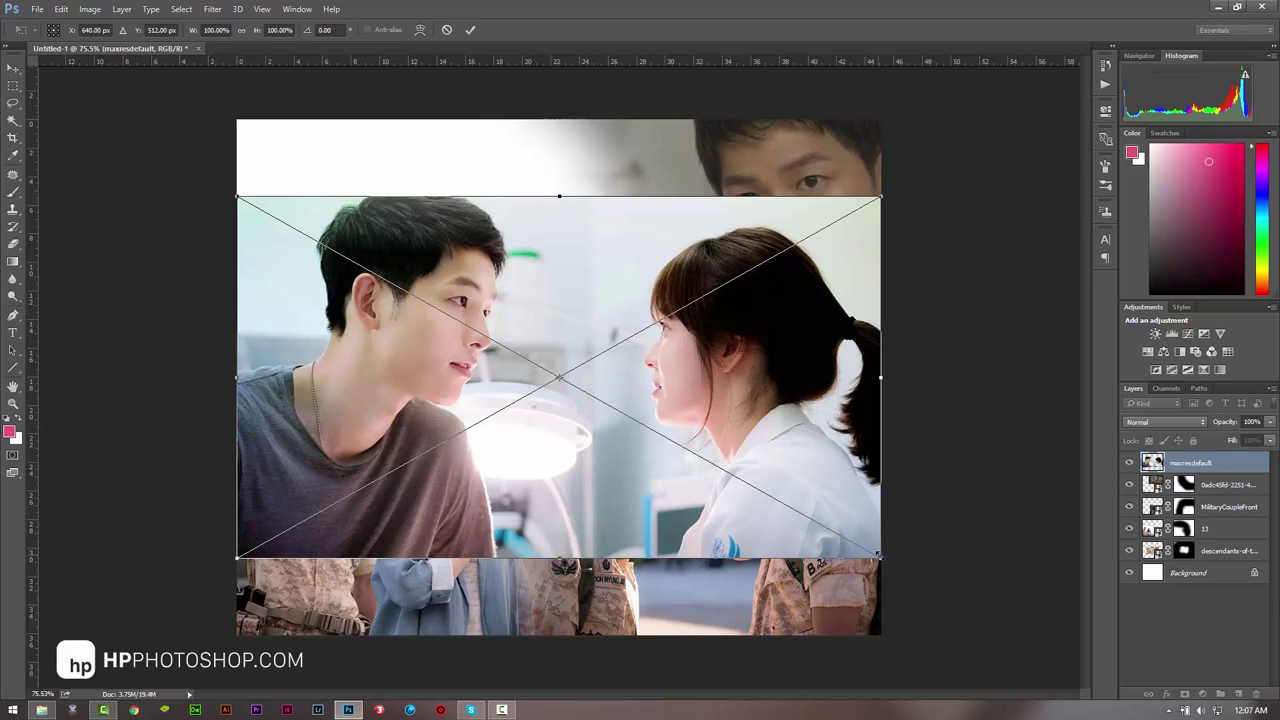
drag(878, 555, 670, 438)
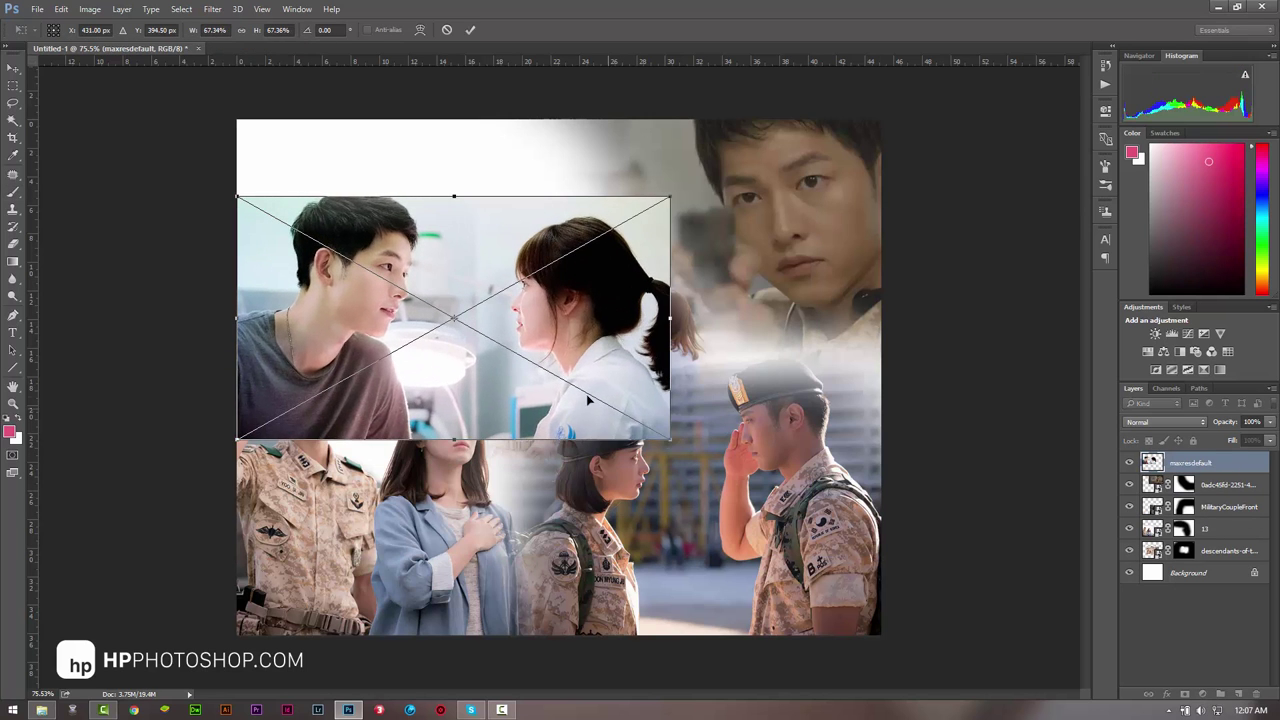
drag(588, 398, 561, 302)
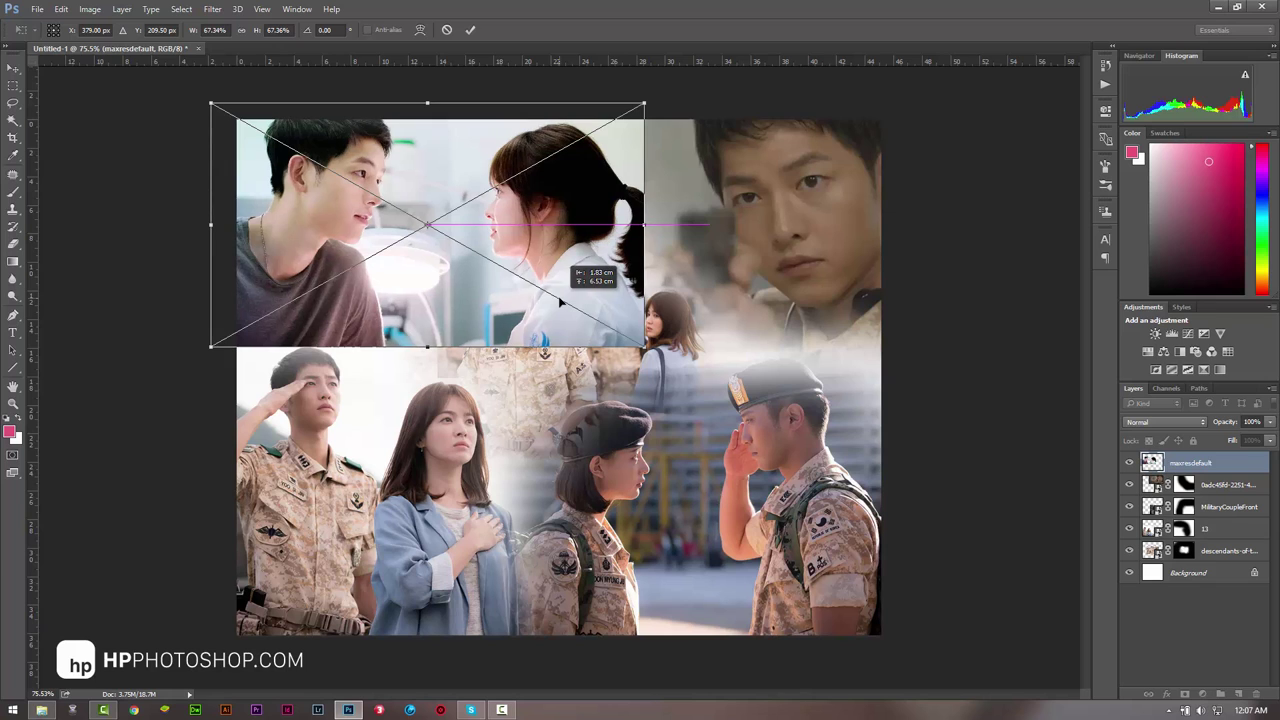
key(Return)
Step: Mask the maxresdefault layer and paint black to fade its bottom and right edges and ponytail seam
key(b)
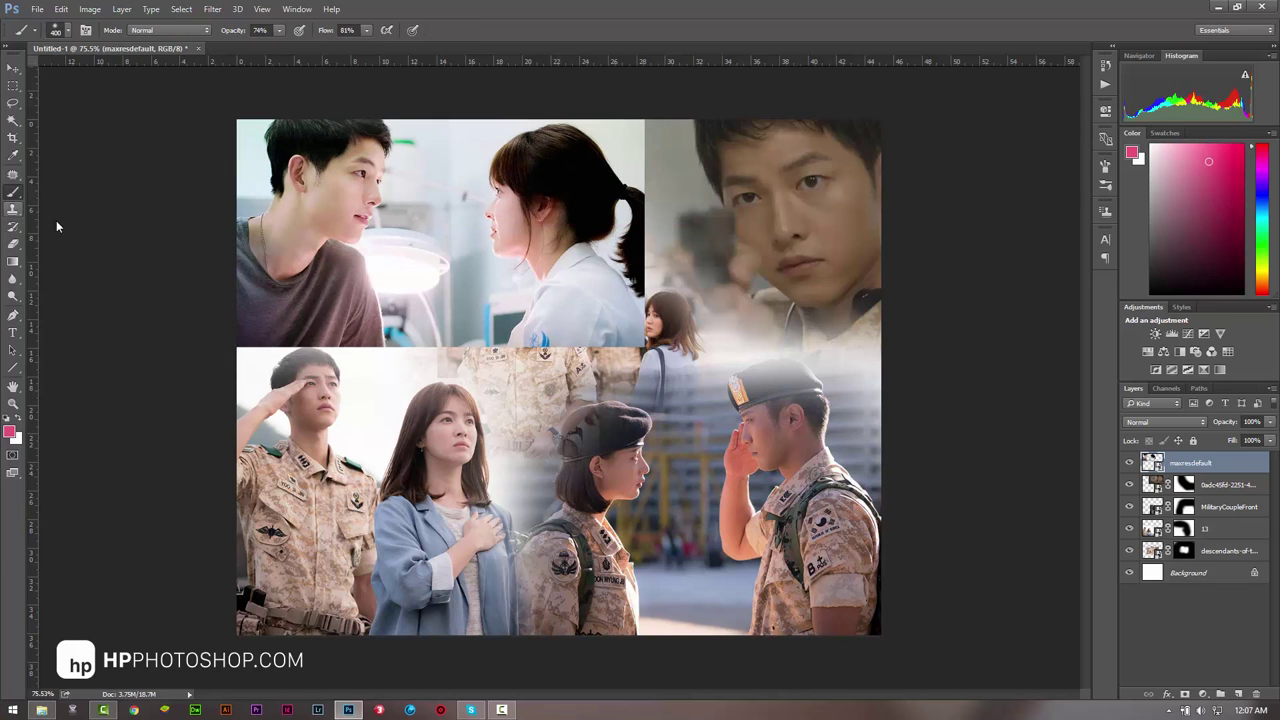
click(1188, 692)
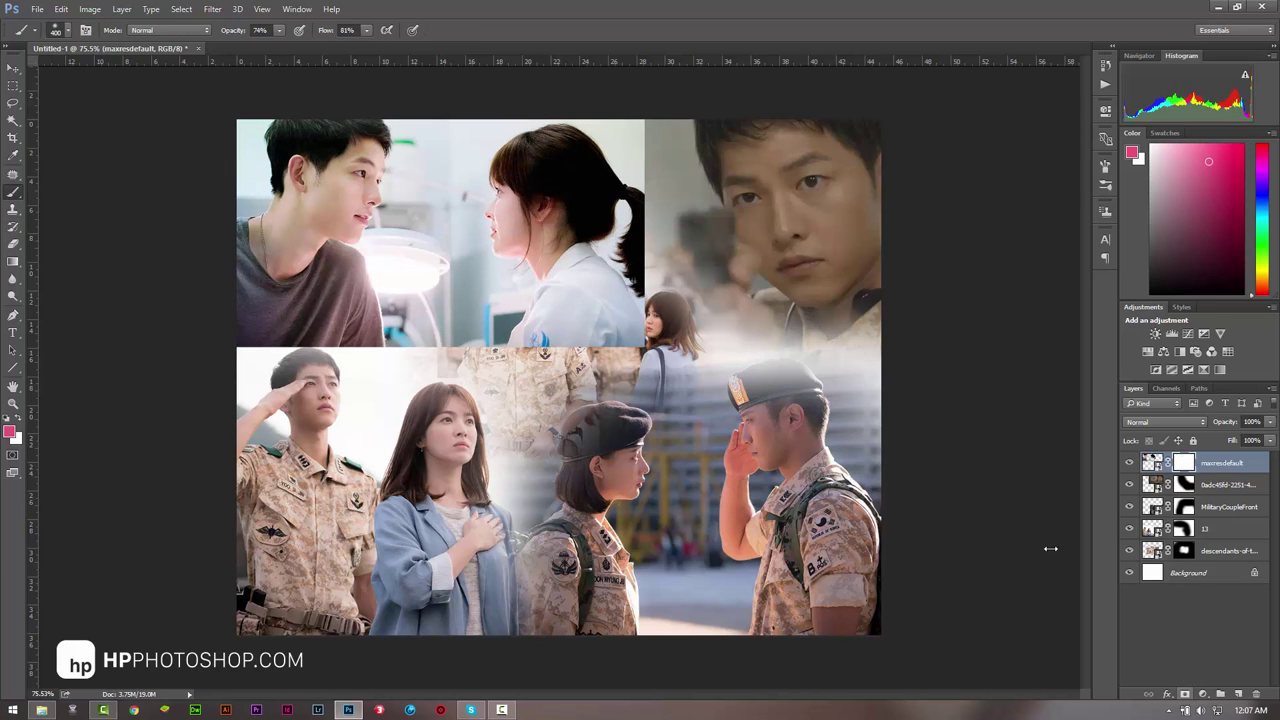
mouse_move(640, 310)
mouse_down()
mouse_move(240, 318)
mouse_move(395, 314)
mouse_up()
drag(520, 300, 245, 310)
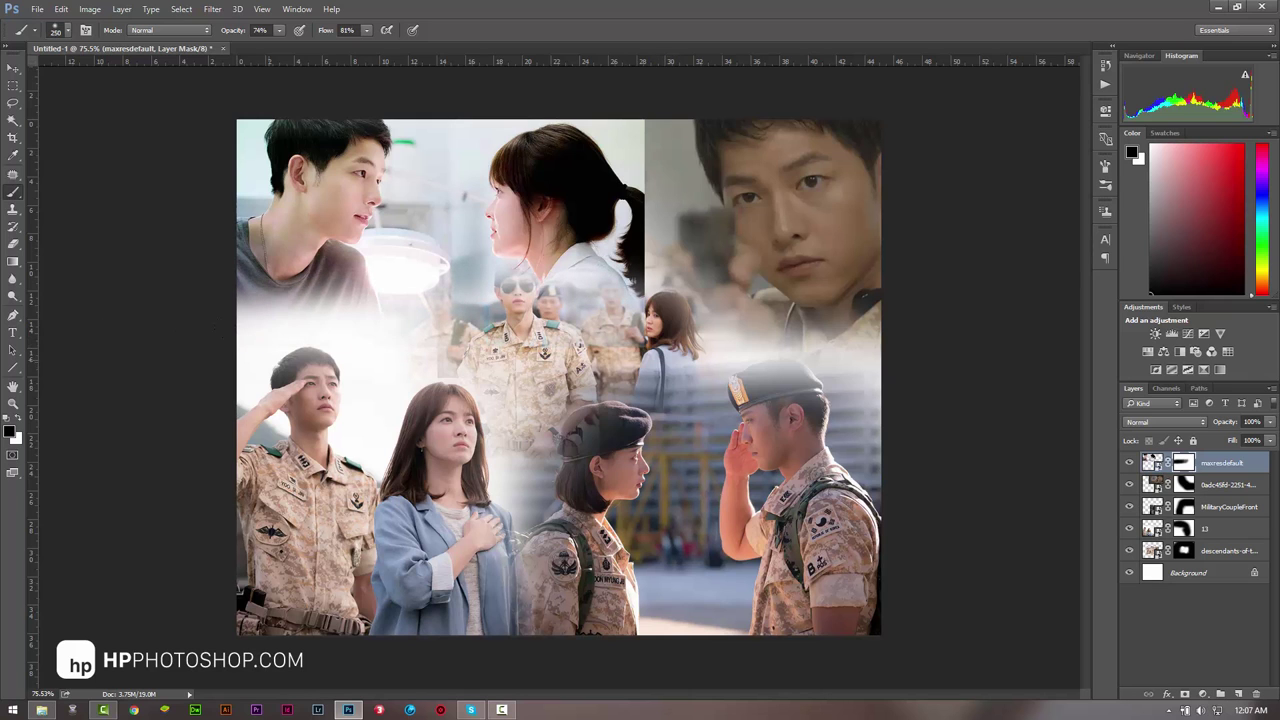
drag(640, 290, 500, 290)
drag(560, 250, 490, 290)
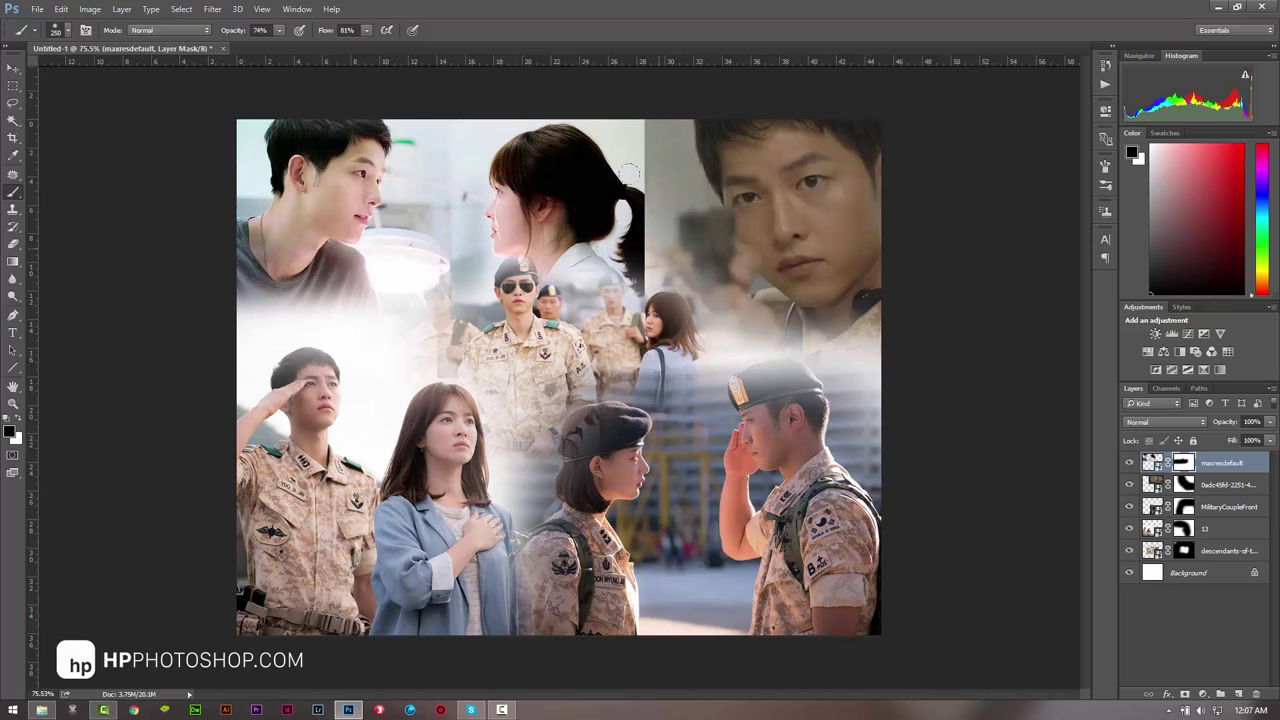
mouse_move(630, 290)
mouse_down()
mouse_move(625, 150)
mouse_move(630, 295)
mouse_up()
drag(640, 120, 648, 240)
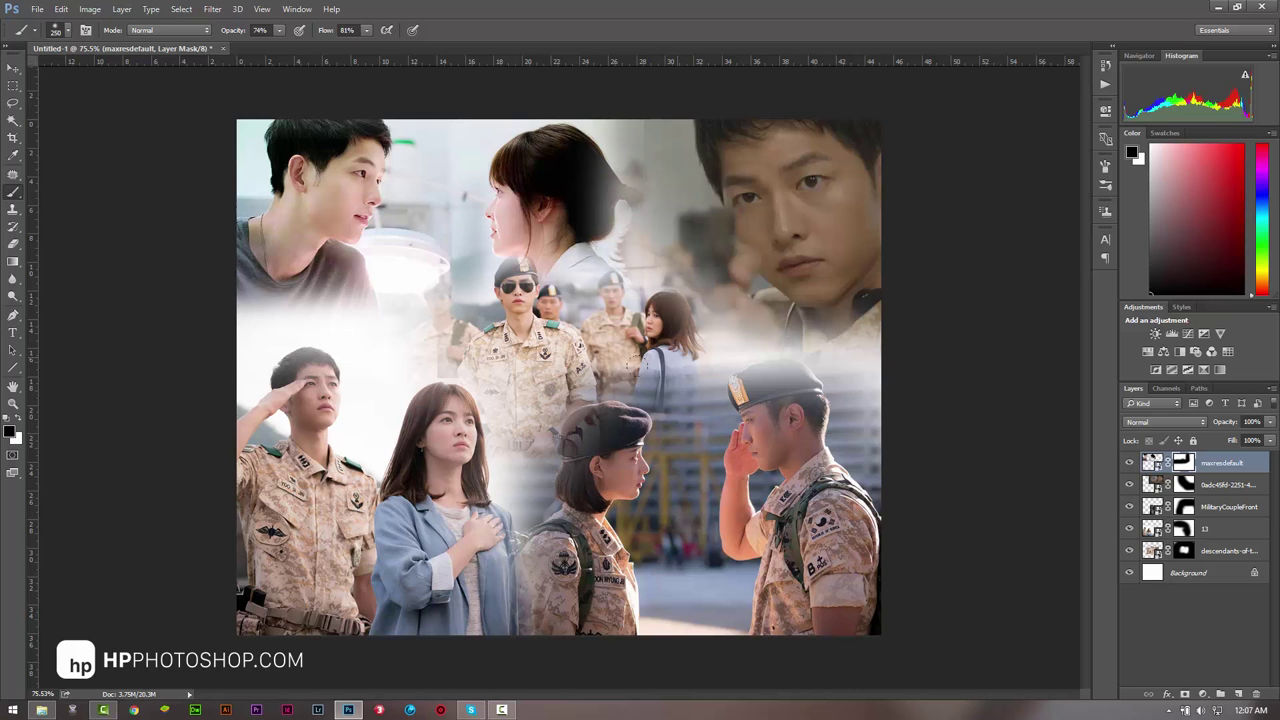
Step: Add a Curves adjustment layer and bow the RGB curve upward to brighten the collage
key(z)
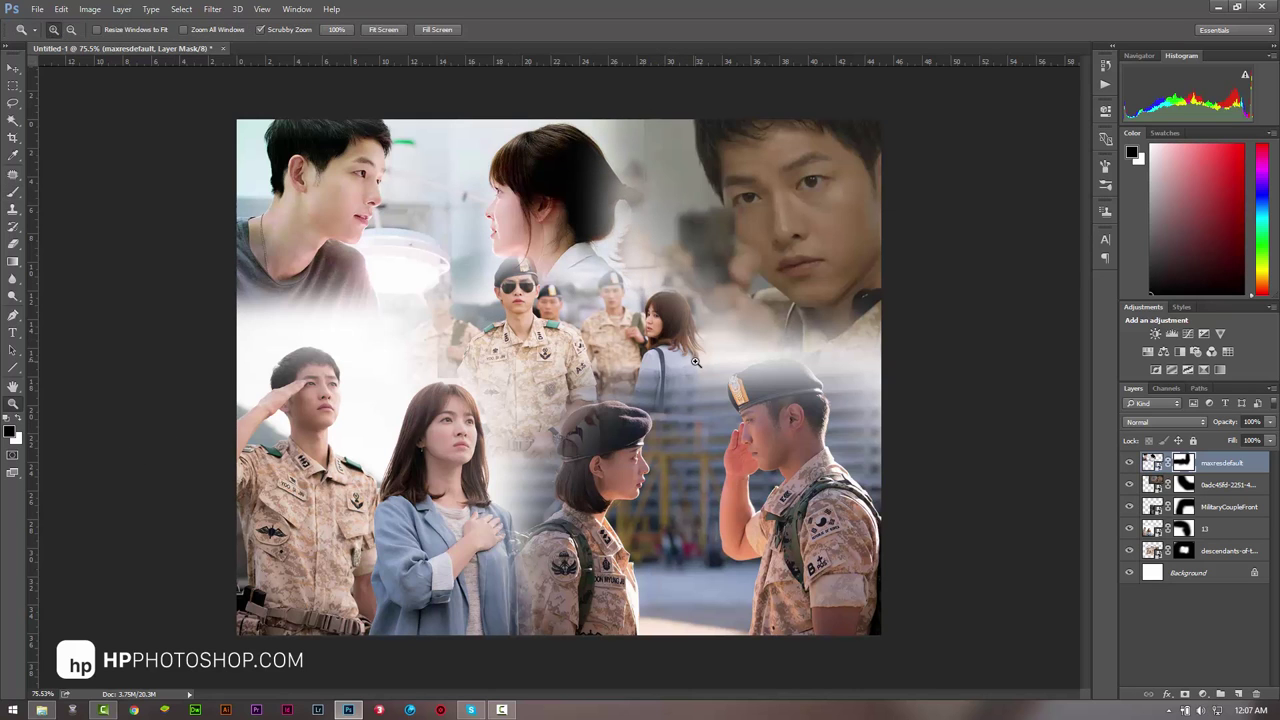
mouse_move(650, 360)
mouse_down()
mouse_move(615, 348)
mouse_move(626, 363)
mouse_up()
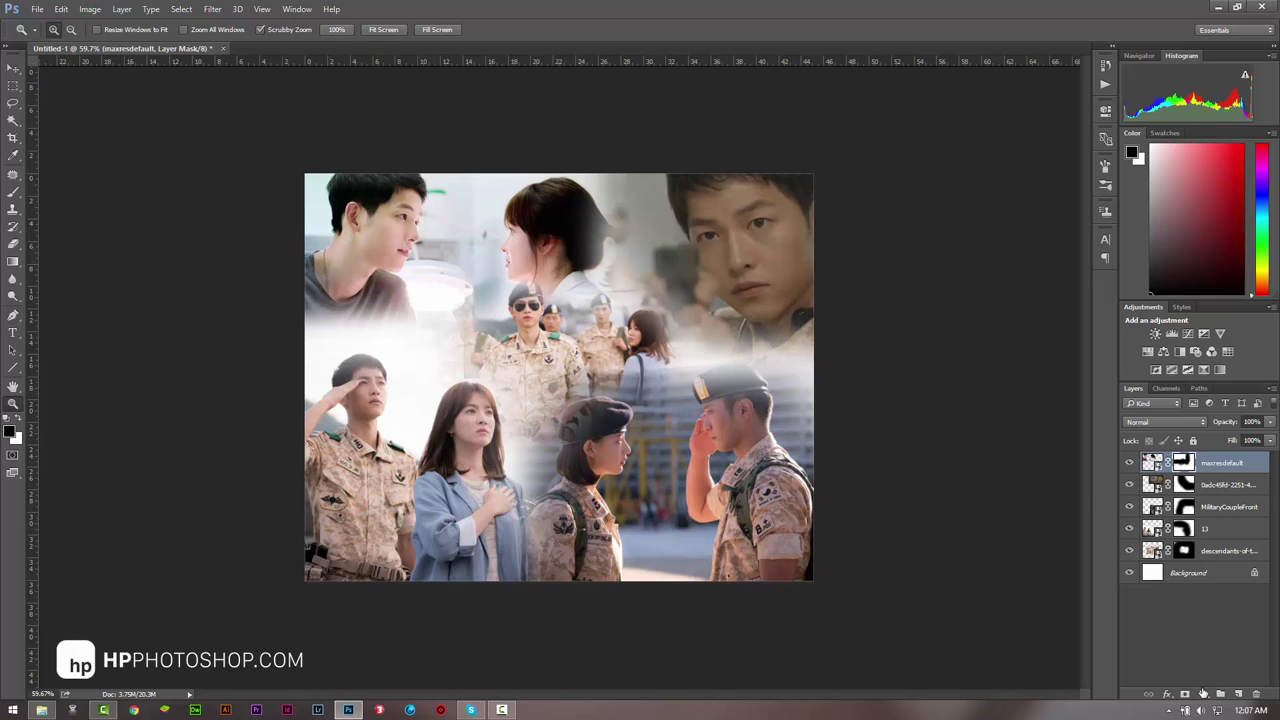
click(1203, 693)
click(1146, 480)
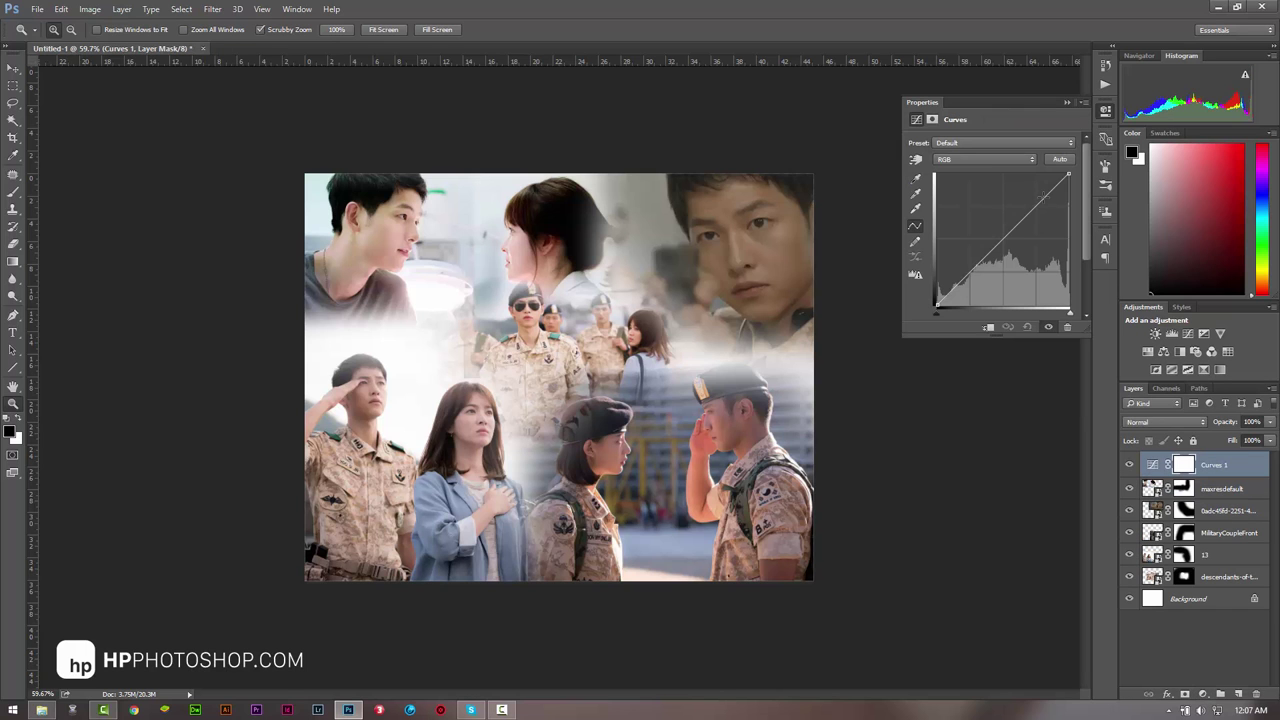
drag(1027, 217, 1018, 210)
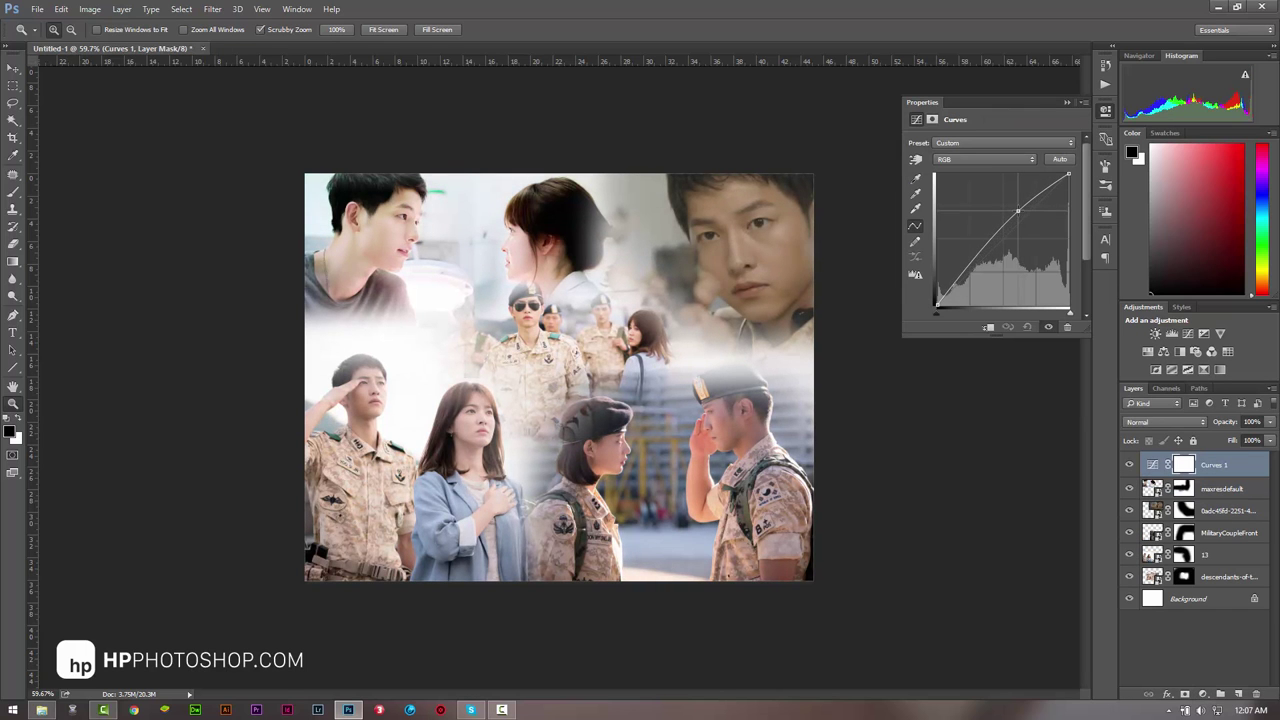
click(975, 161)
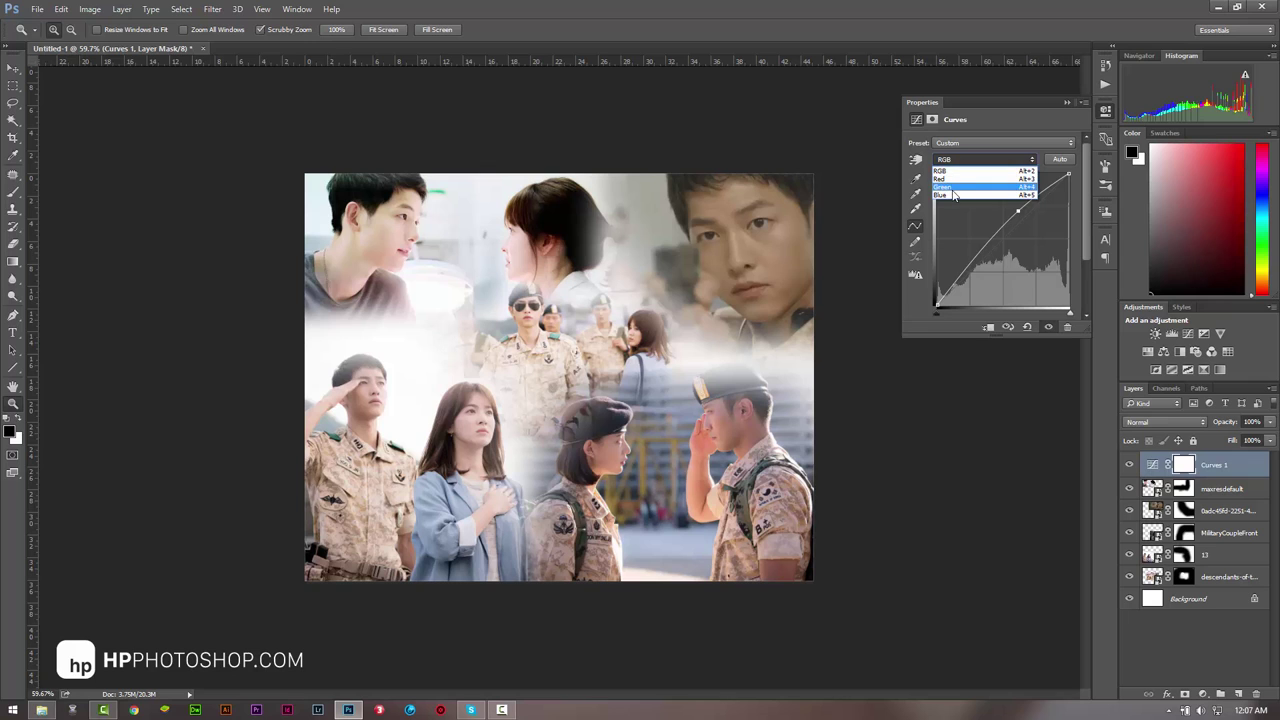
click(996, 123)
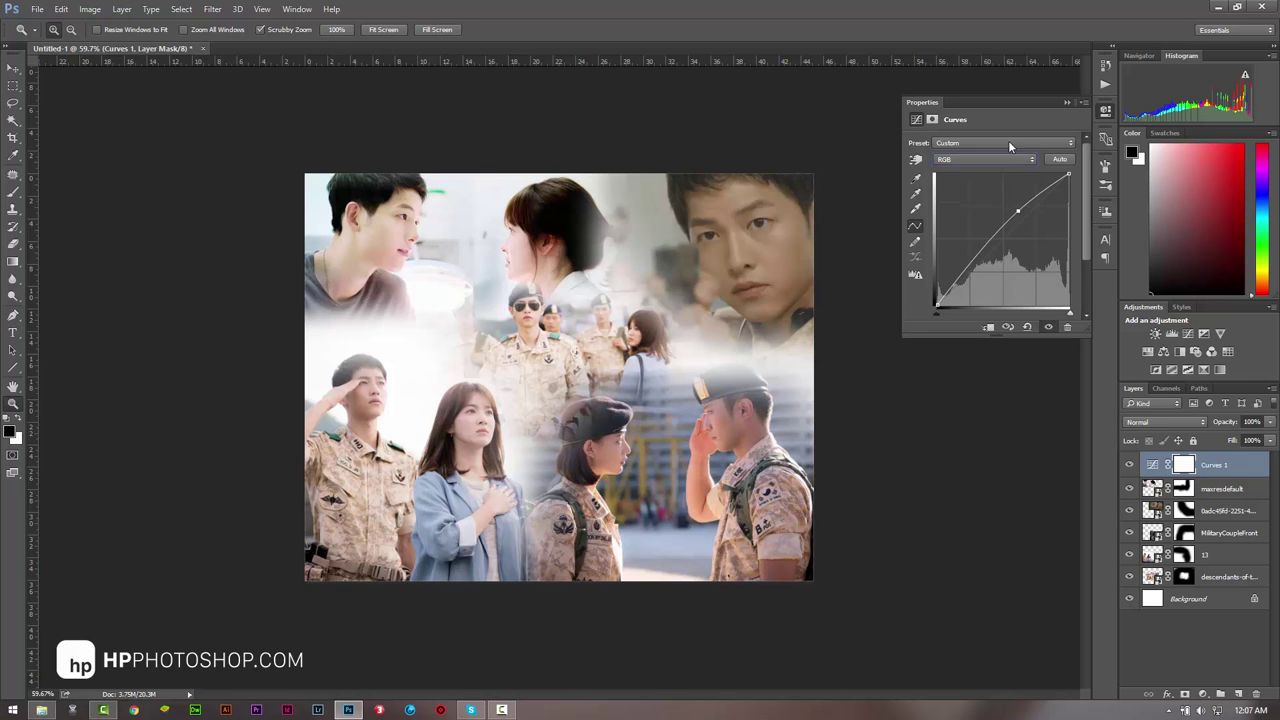
click(1066, 103)
Step: Reopen the Curves 1 settings and lift the dark end of the RGB curve slightly
click(1203, 694)
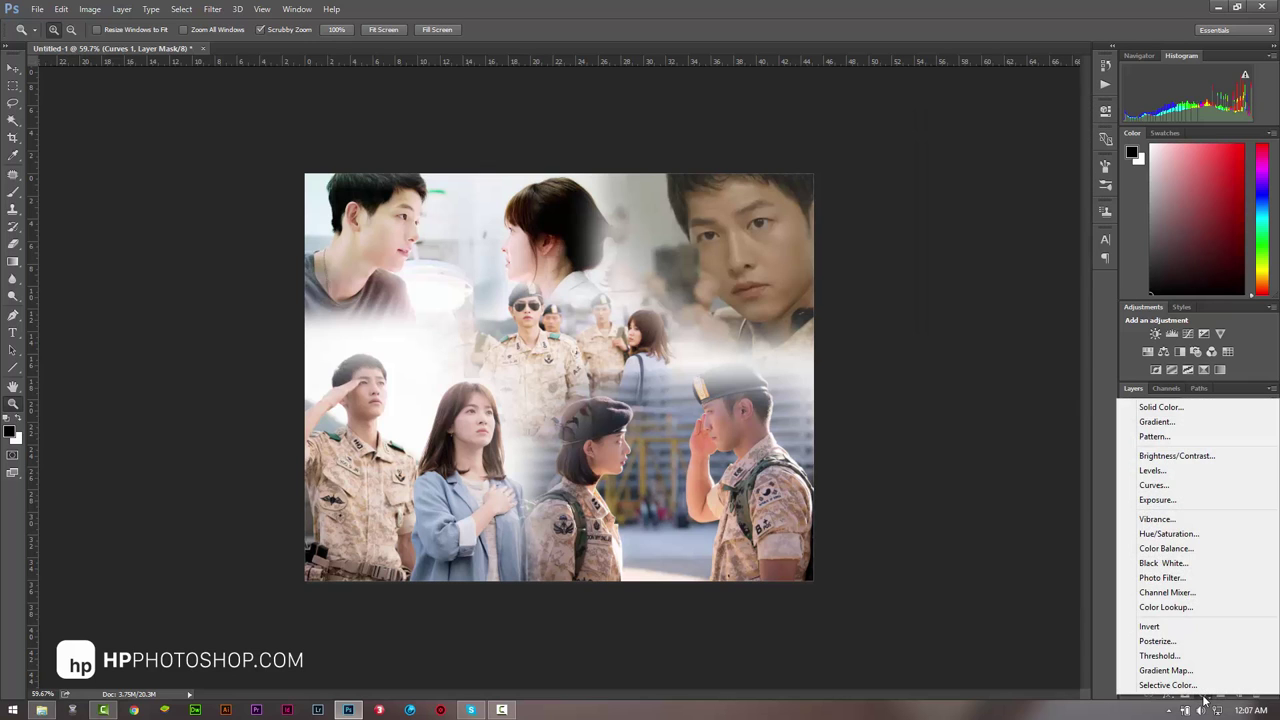
click(1006, 465)
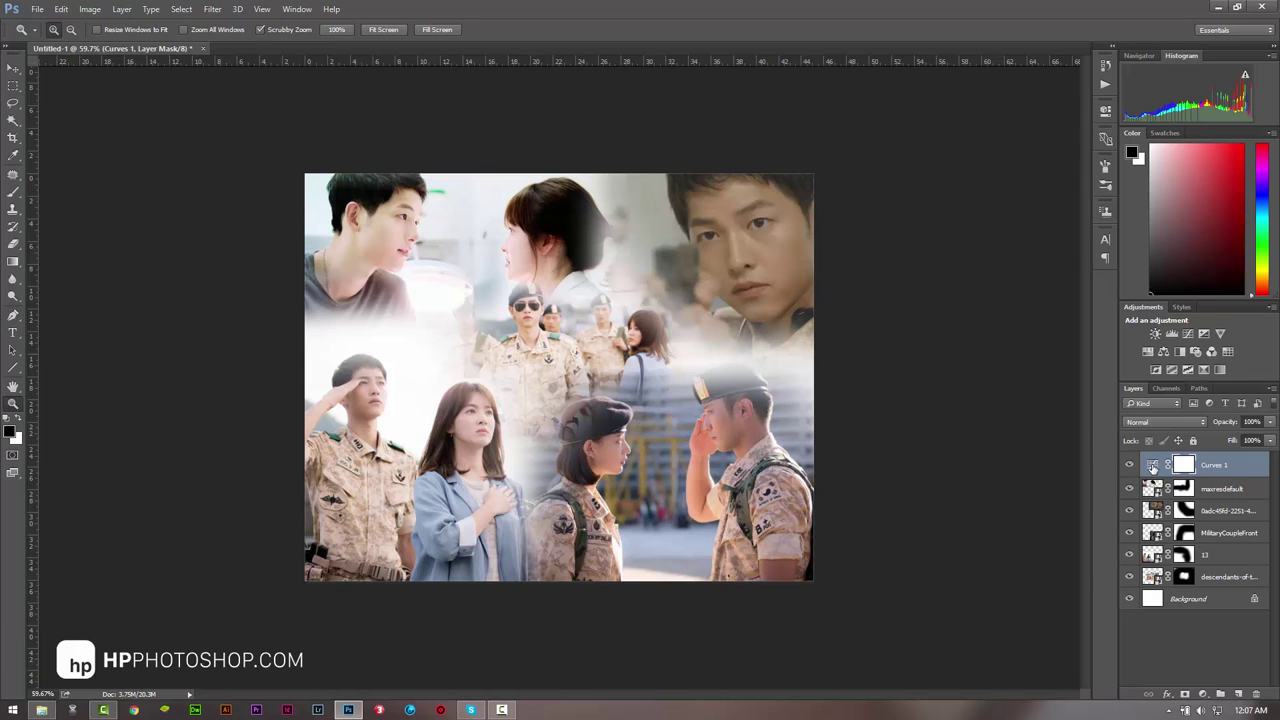
double_click(1153, 465)
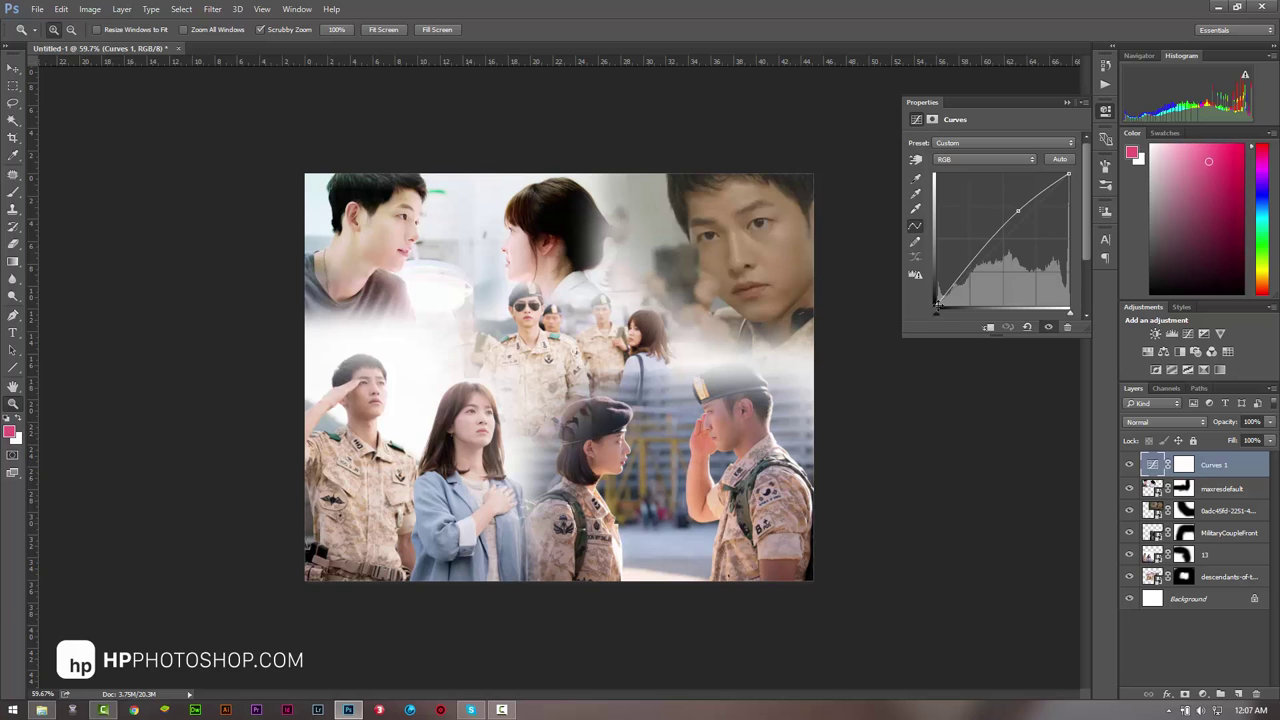
drag(936, 306, 938, 301)
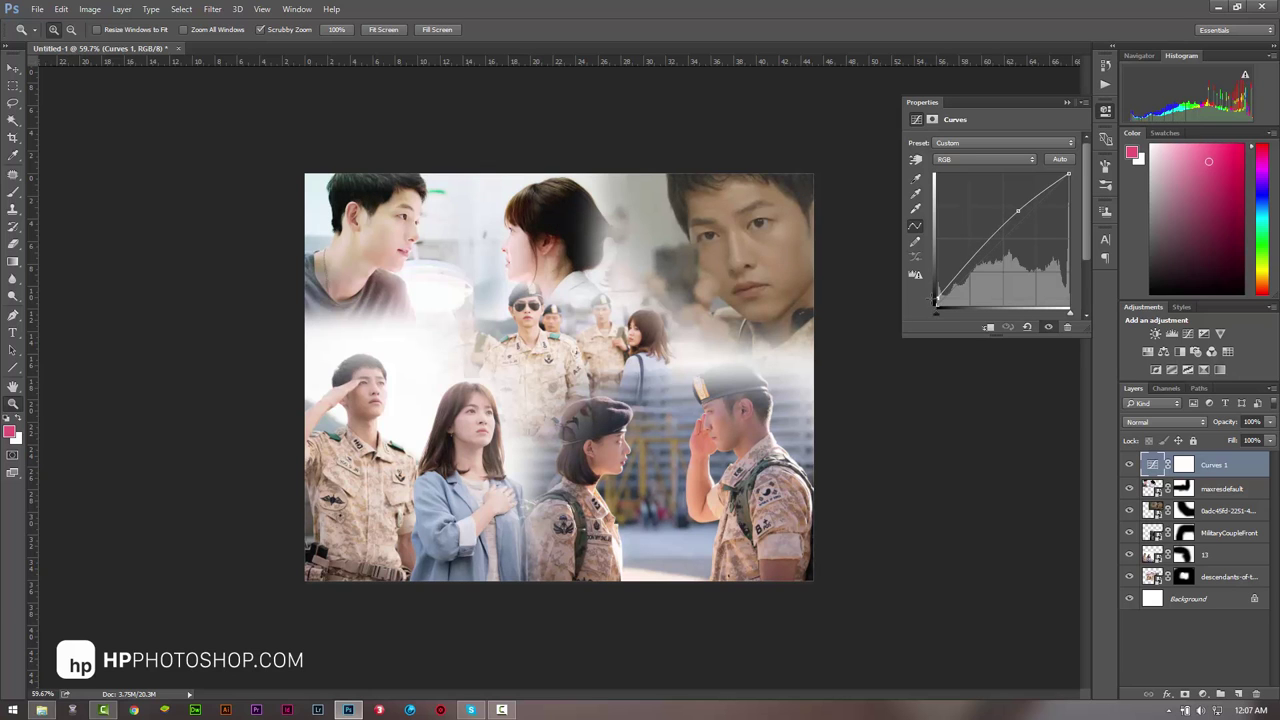
Step: Raise the Blue channel shadows and lower its highlight end for a purple tint
click(985, 159)
click(966, 195)
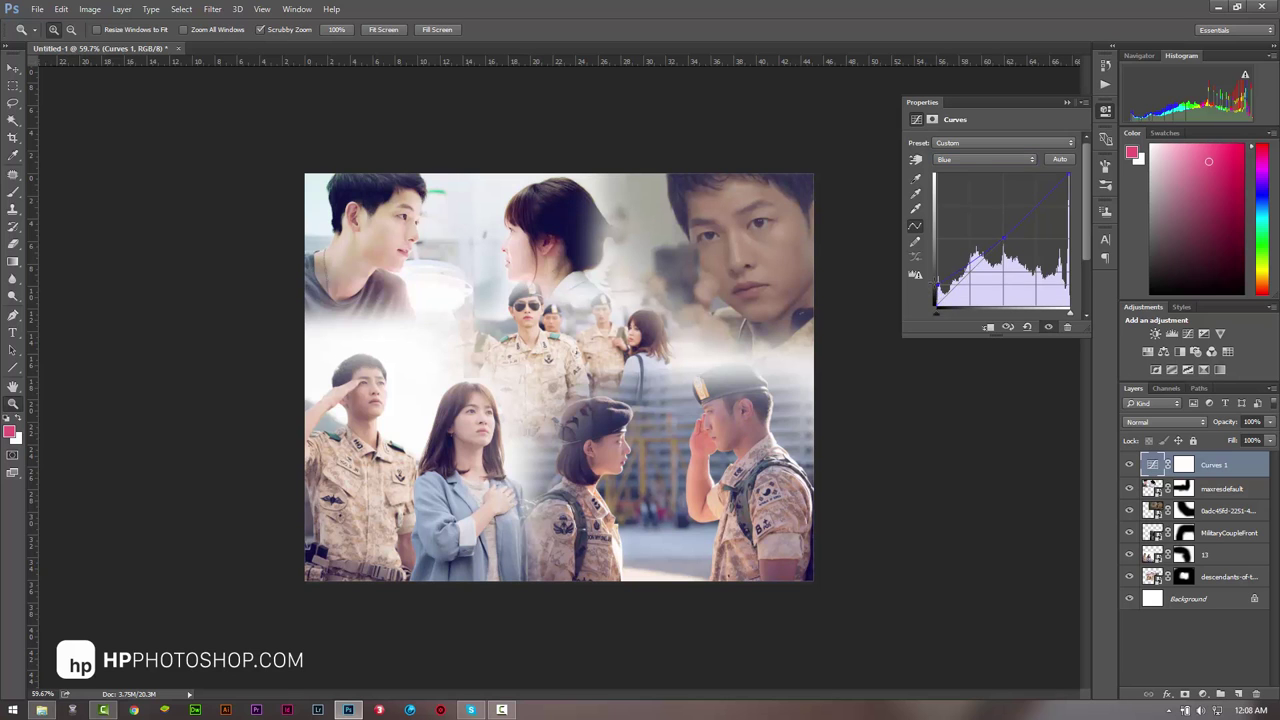
mouse_move(936, 306)
mouse_down()
mouse_move(936, 249)
mouse_move(936, 305)
mouse_up()
drag(936, 305, 936, 284)
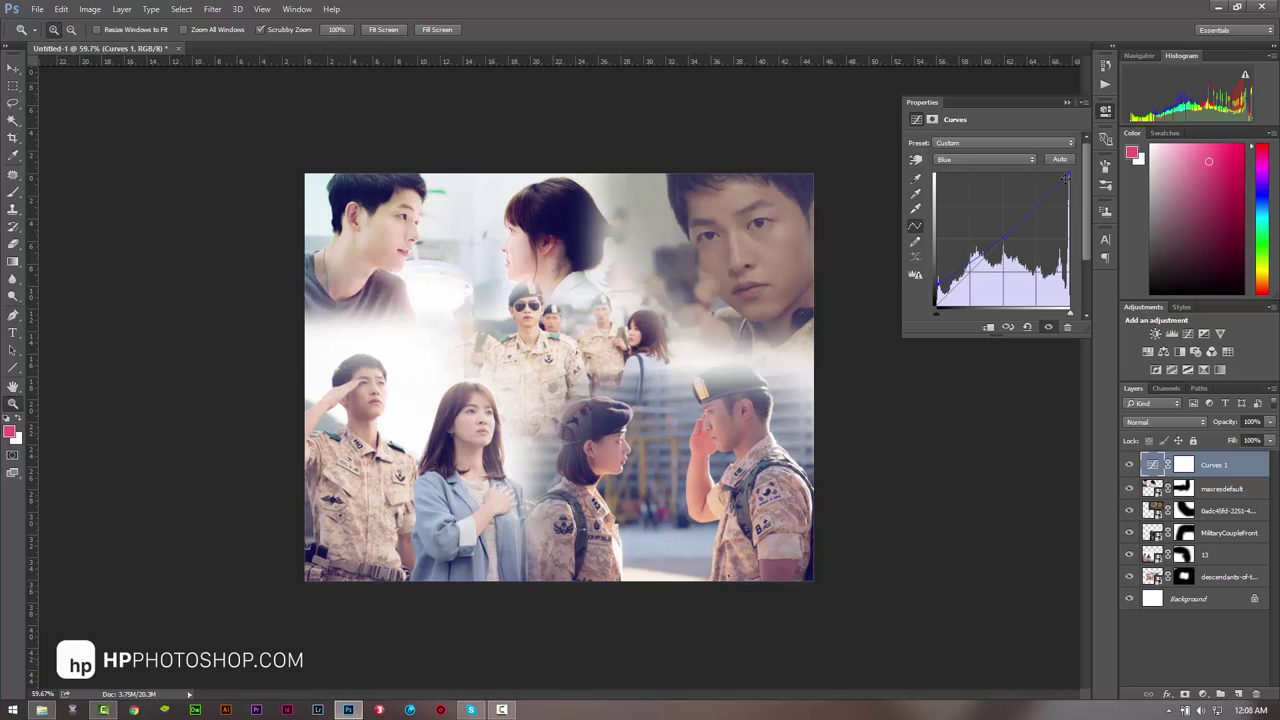
drag(1068, 175, 1068, 177)
mouse_move(1068, 177)
mouse_down()
mouse_move(1068, 230)
mouse_move(1085, 170)
mouse_up()
Step: Adjust the Red and Green channel curve endpoints to refine the tint
click(962, 160)
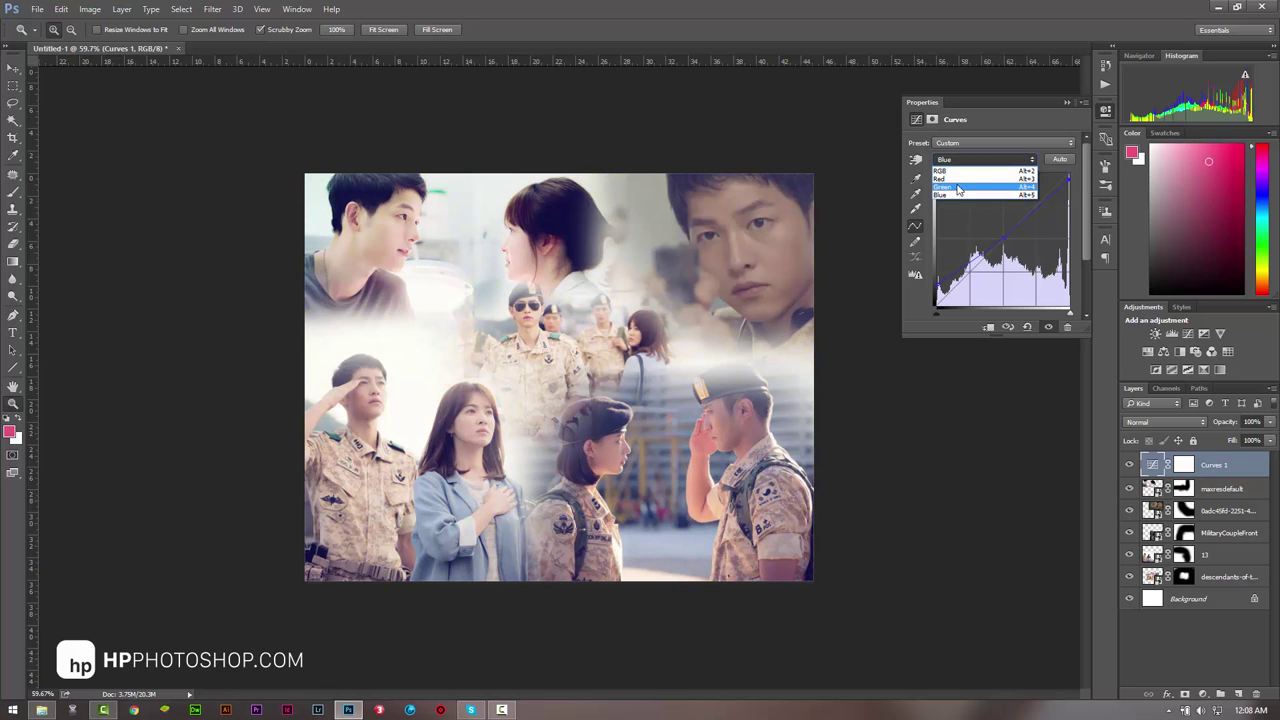
click(960, 178)
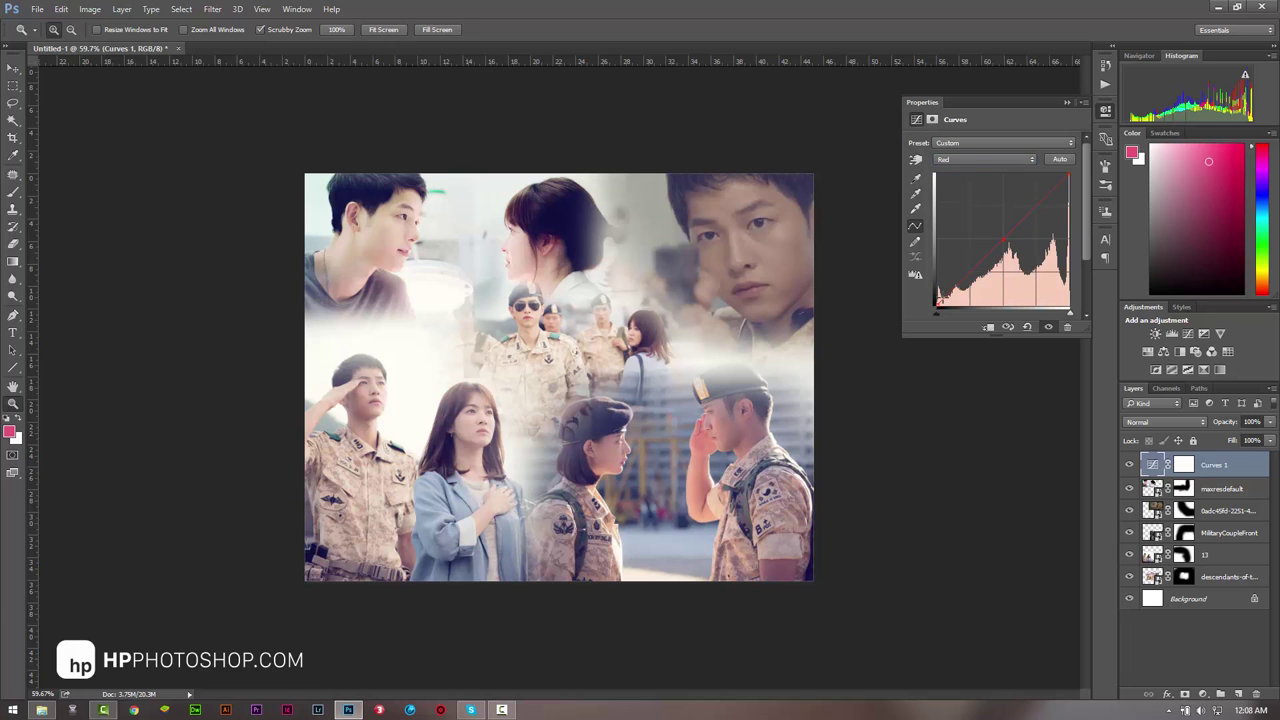
mouse_move(936, 302)
mouse_down()
mouse_move(936, 277)
mouse_move(940, 313)
mouse_up()
drag(1067, 174, 1066, 173)
click(992, 160)
click(970, 186)
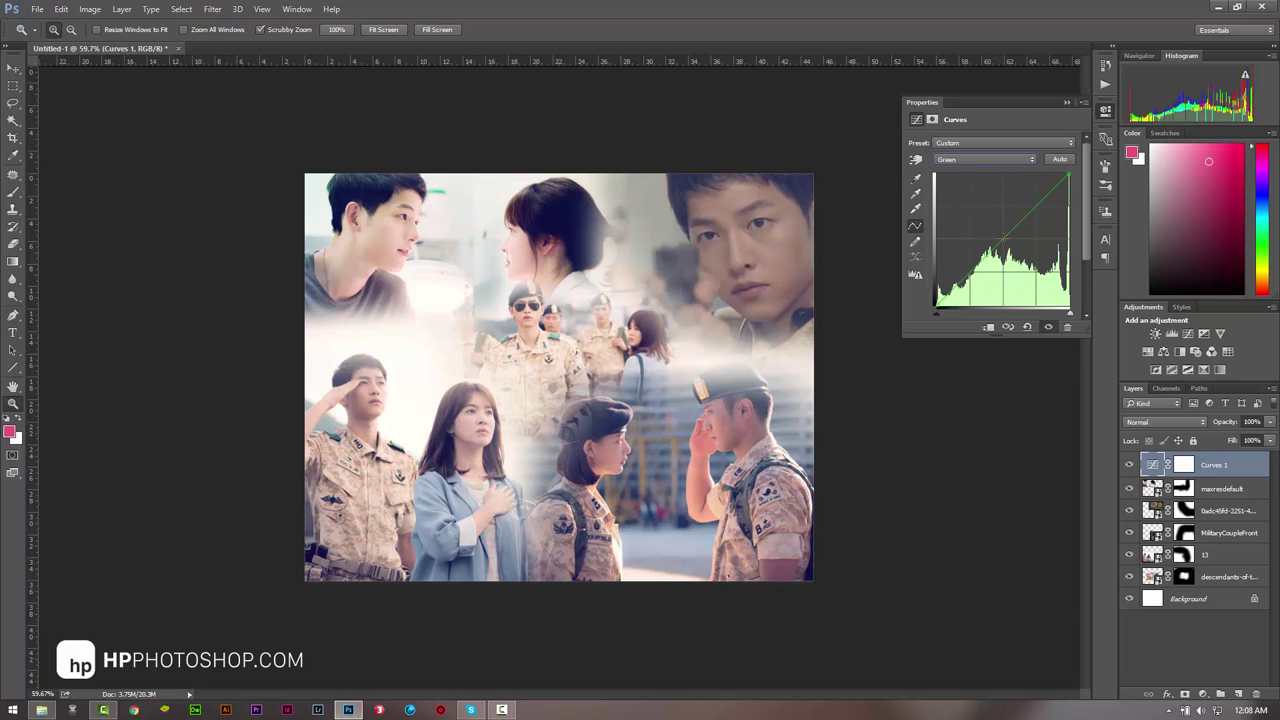
mouse_move(937, 302)
mouse_down()
mouse_move(935, 283)
mouse_move(936, 303)
mouse_up()
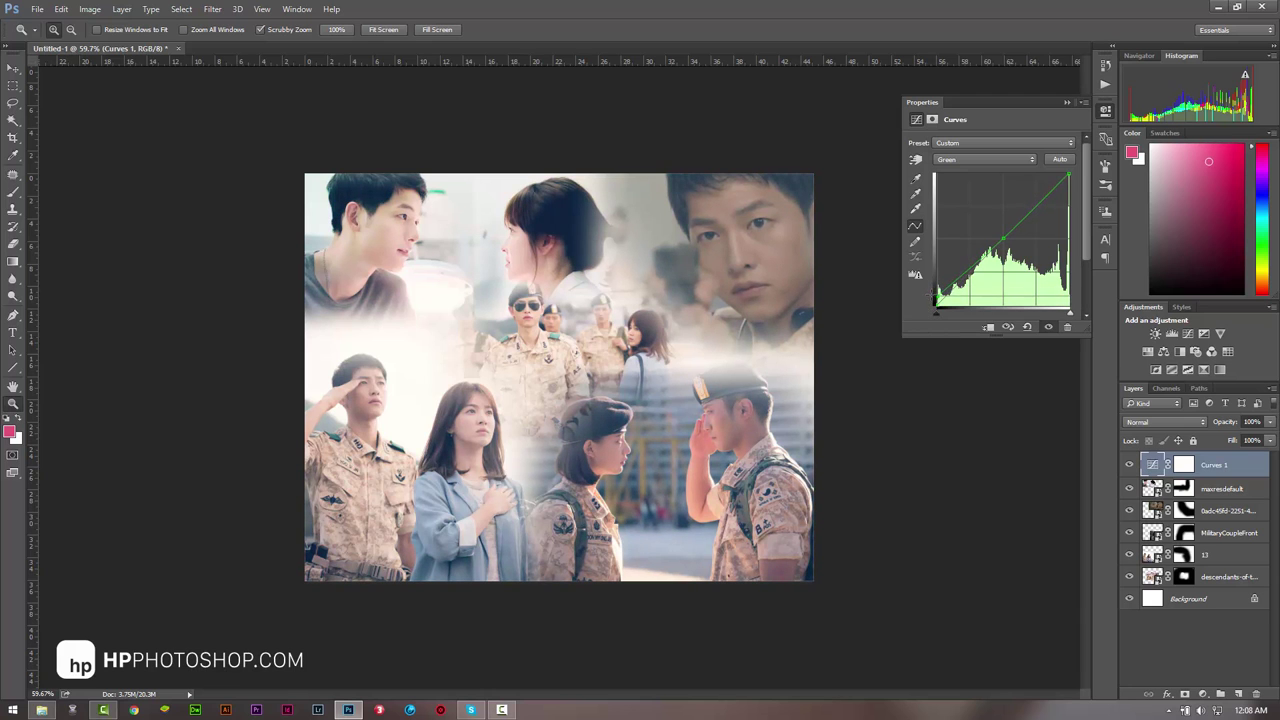
drag(1069, 175, 1077, 160)
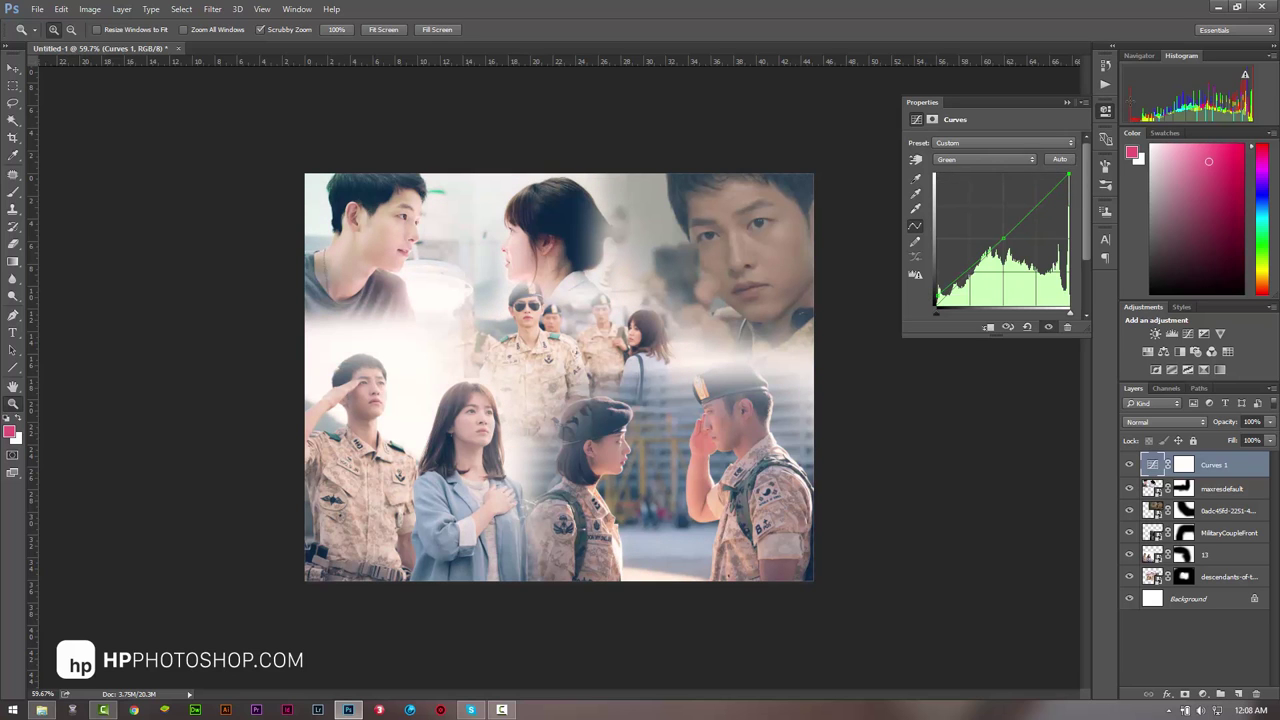
click(1150, 443)
click(1130, 465)
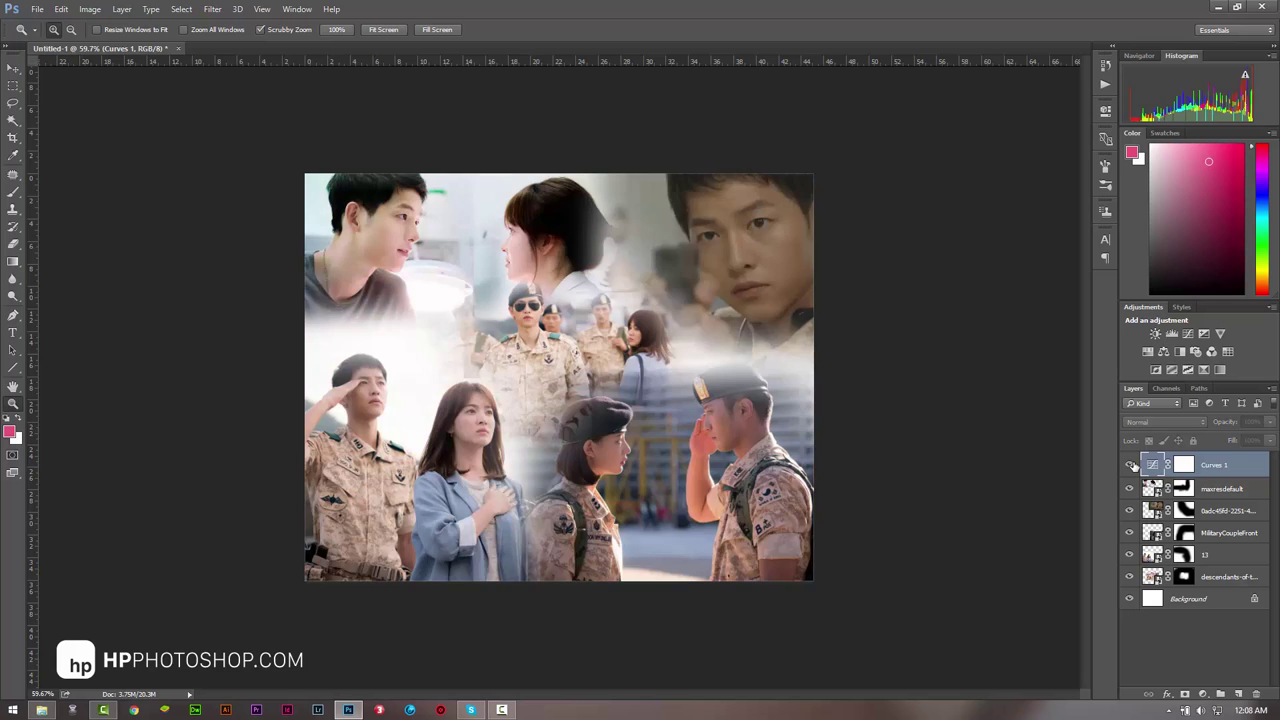
click(1130, 465)
click(1130, 465)
click(1130, 465)
click(1131, 465)
click(1131, 465)
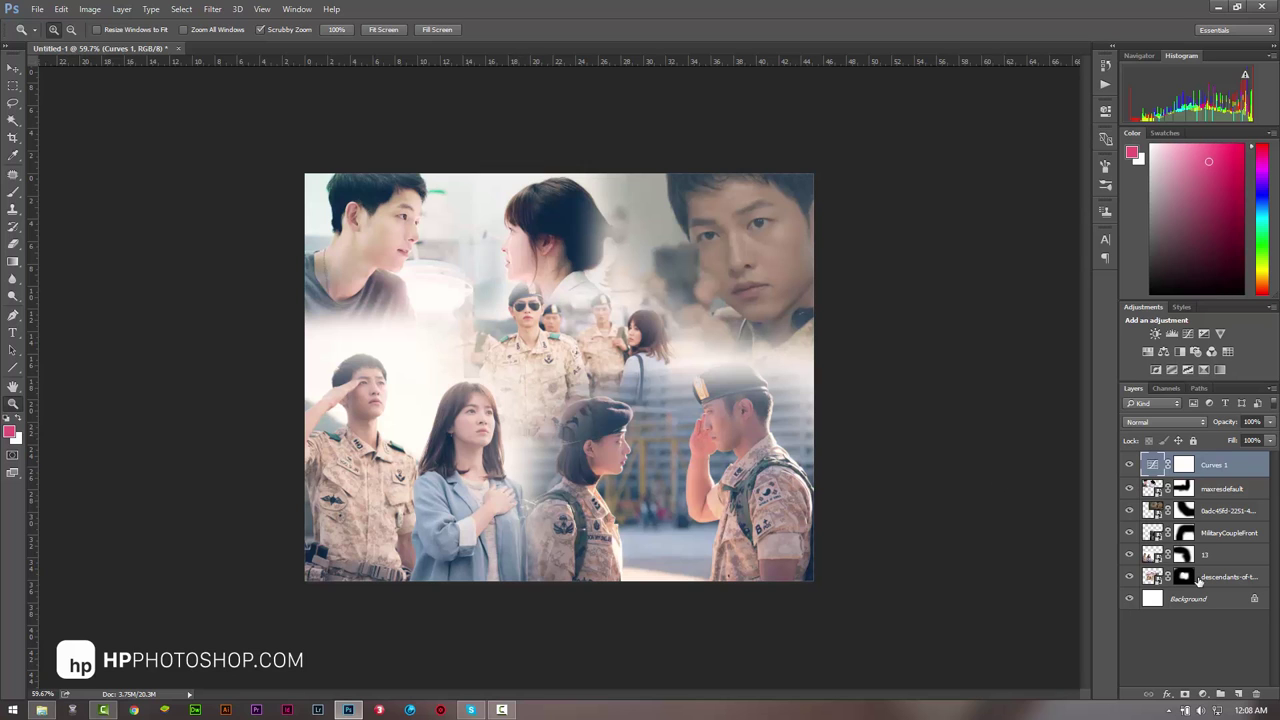
drag(1201, 583, 1205, 478)
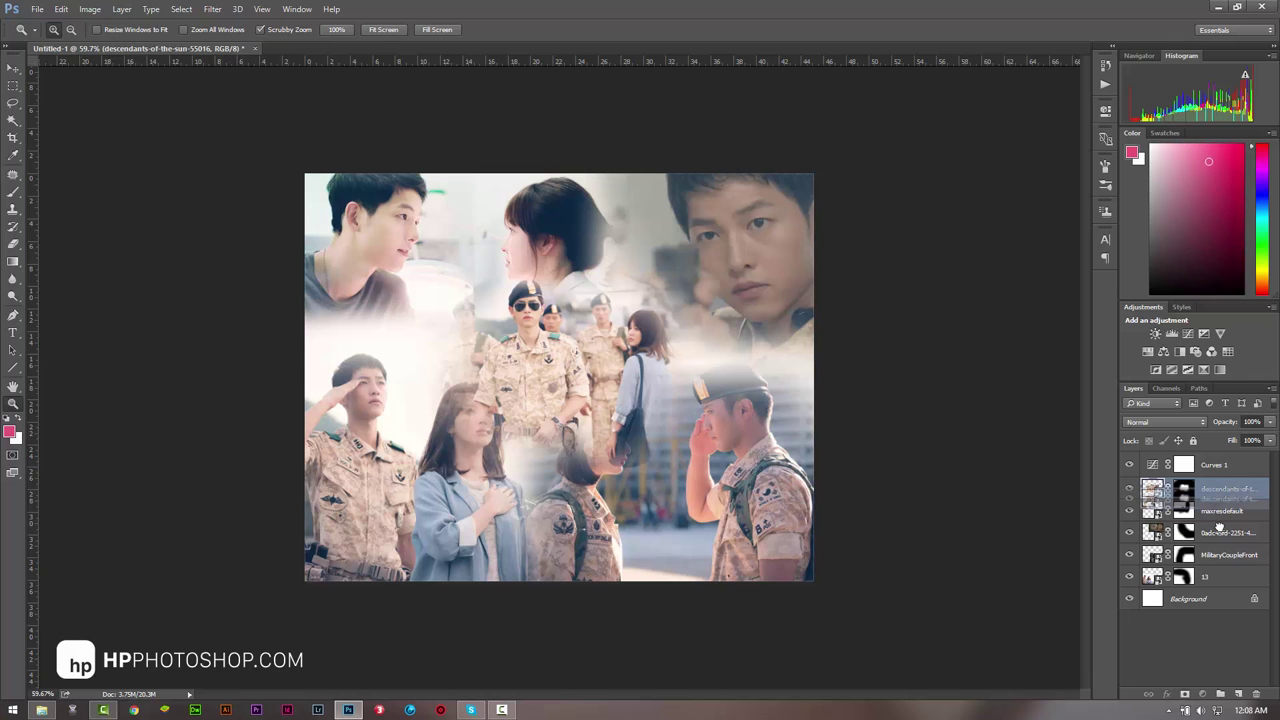
drag(1205, 488, 1205, 580)
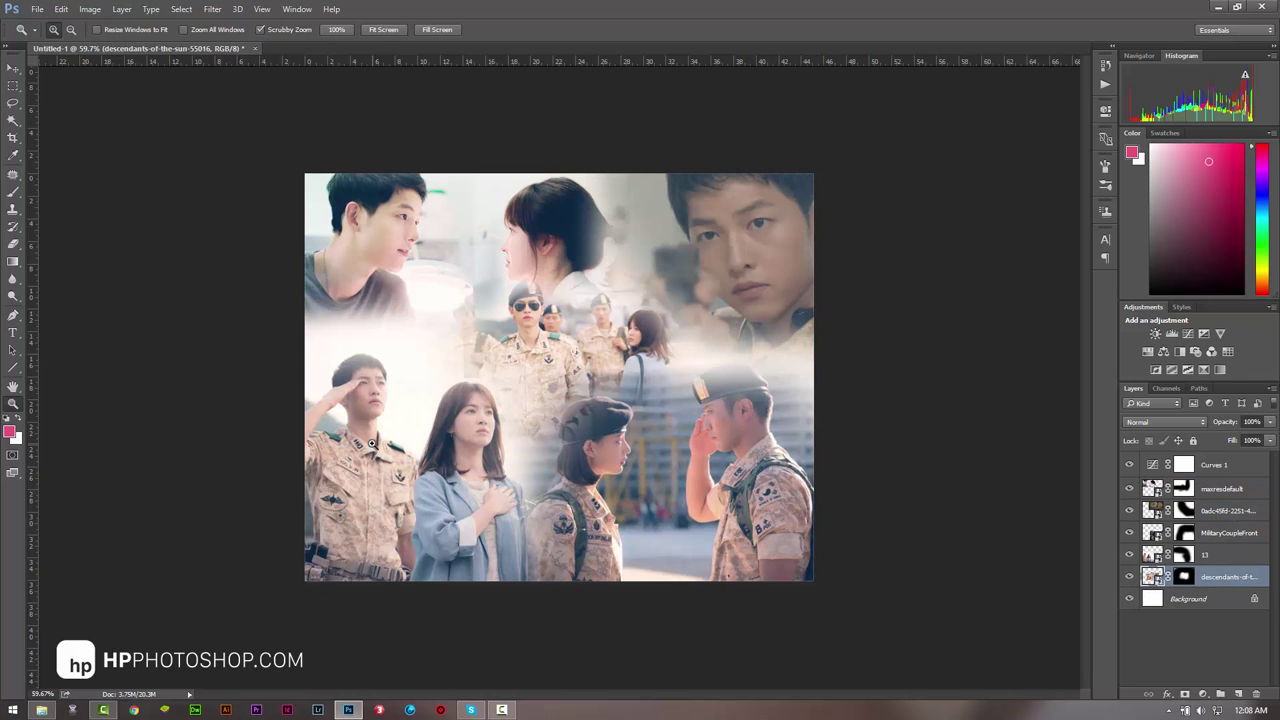
Step: Type the title lines mid-canvas in UTM Ong Do Tre Regular, 72 px
click(13, 332)
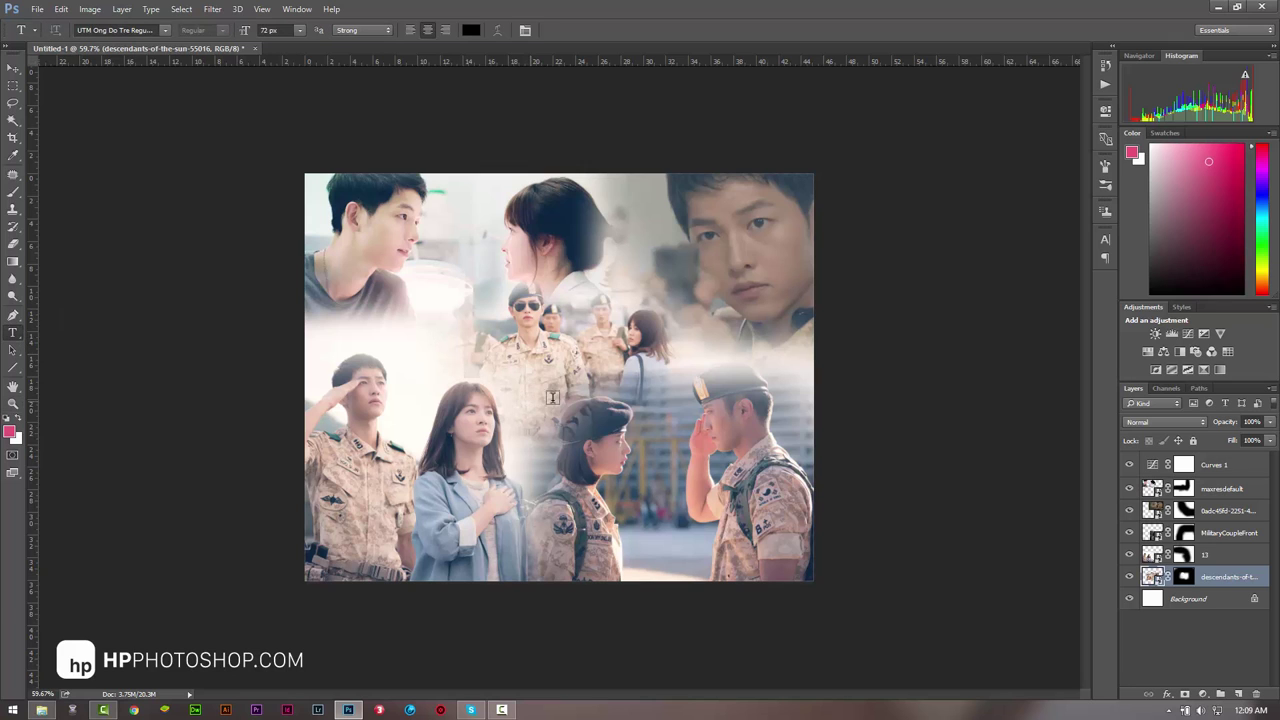
click(500, 374)
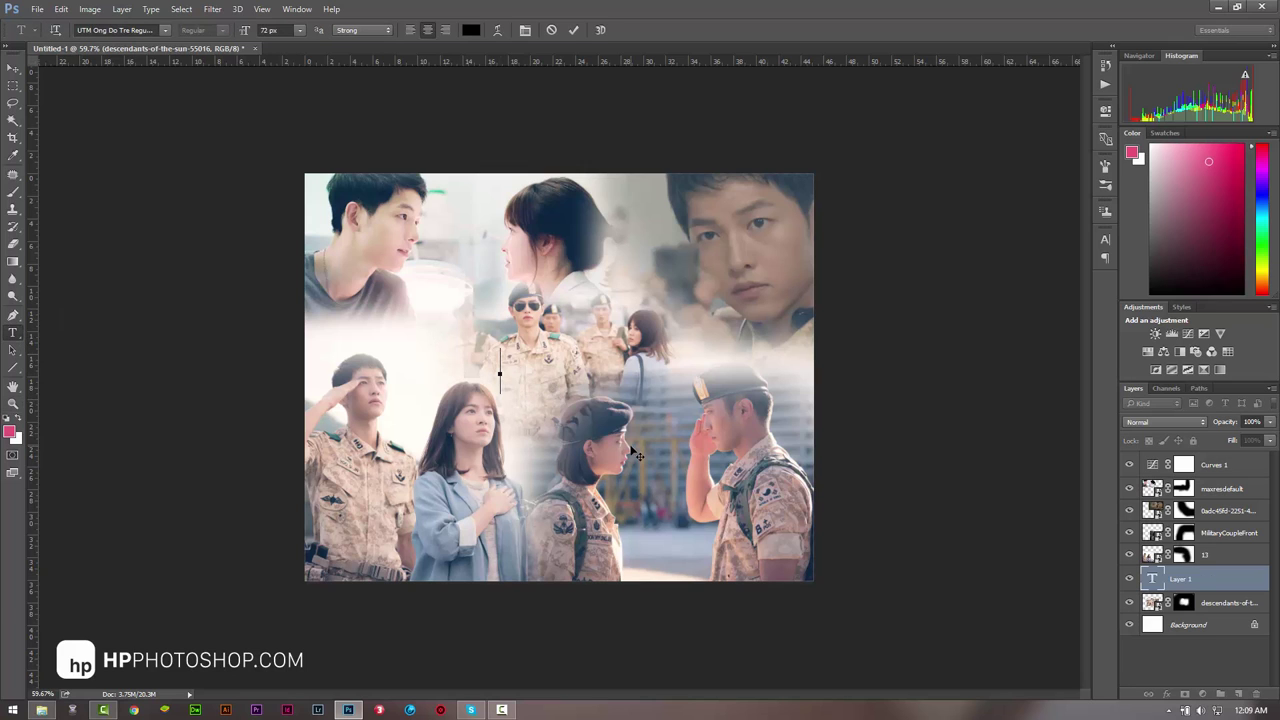
click(165, 31)
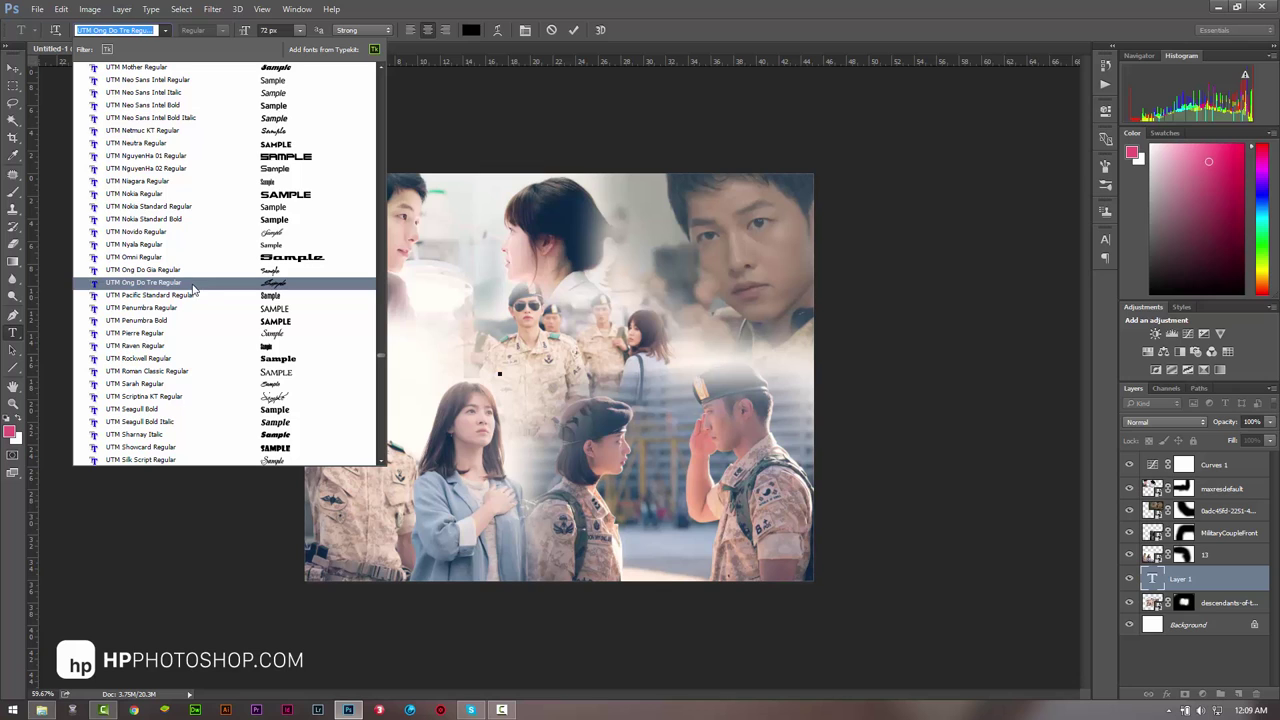
click(153, 286)
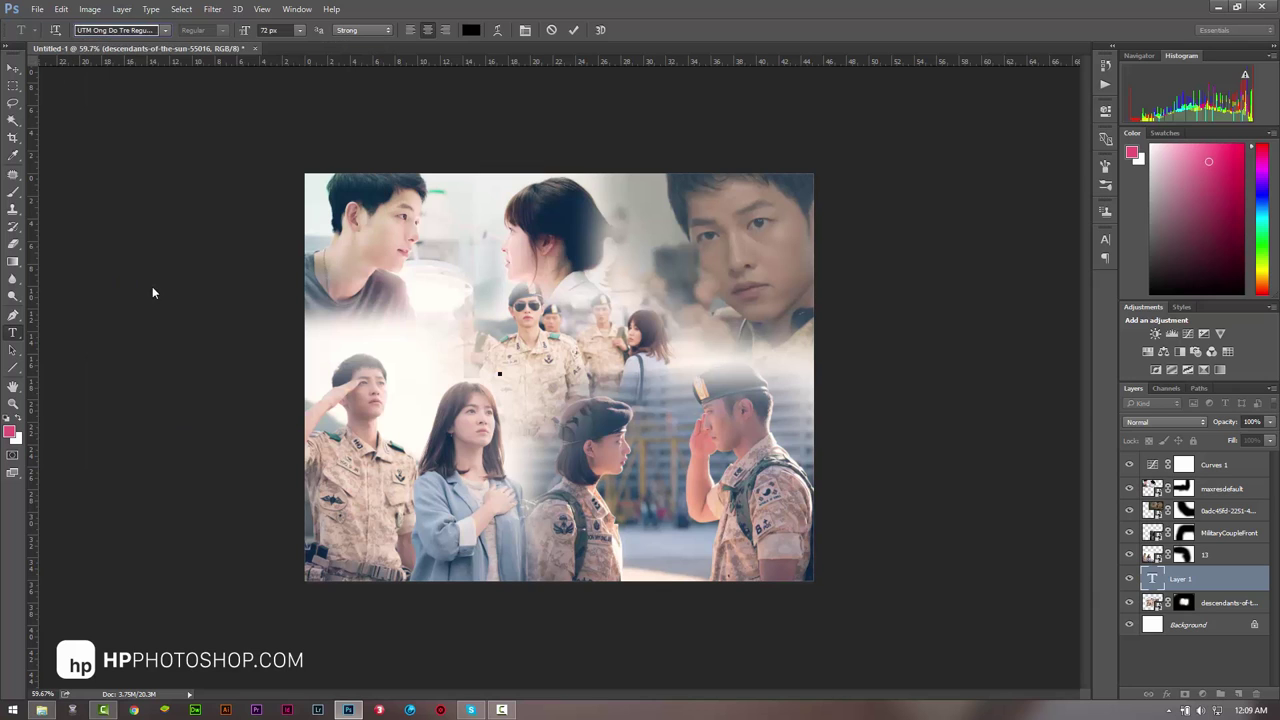
click(500, 370)
text(Ai)
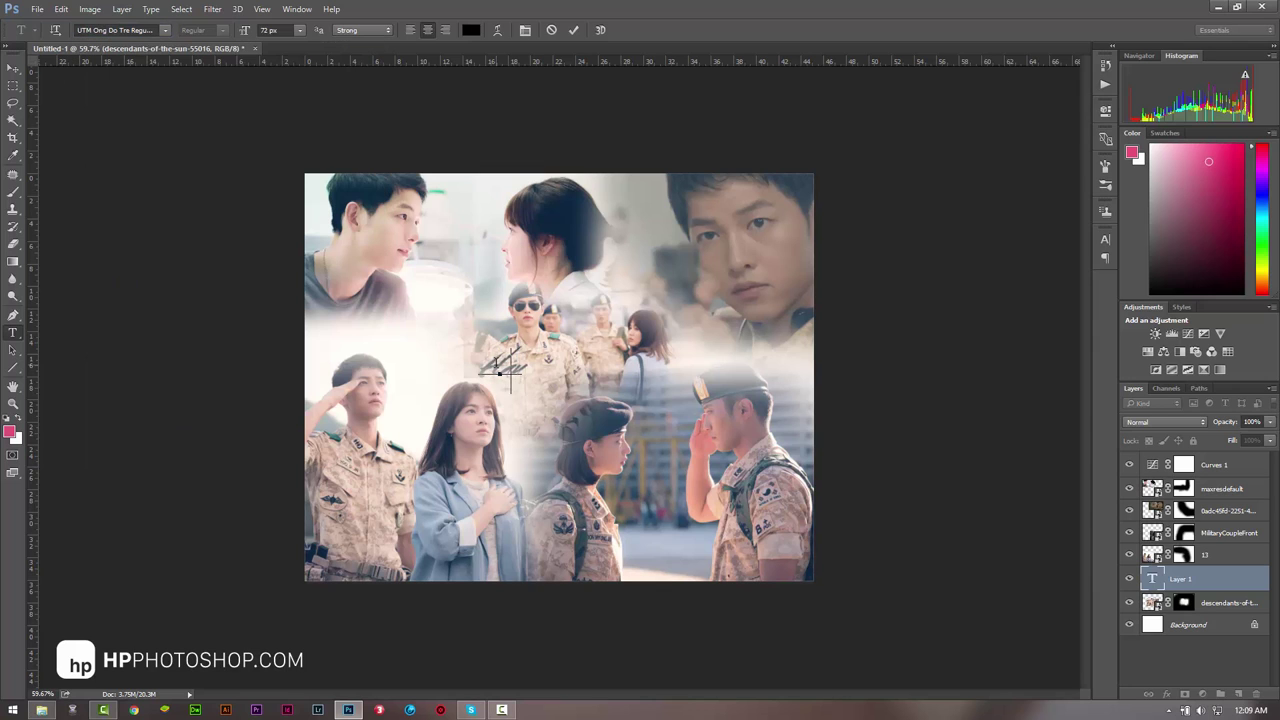
text( D)
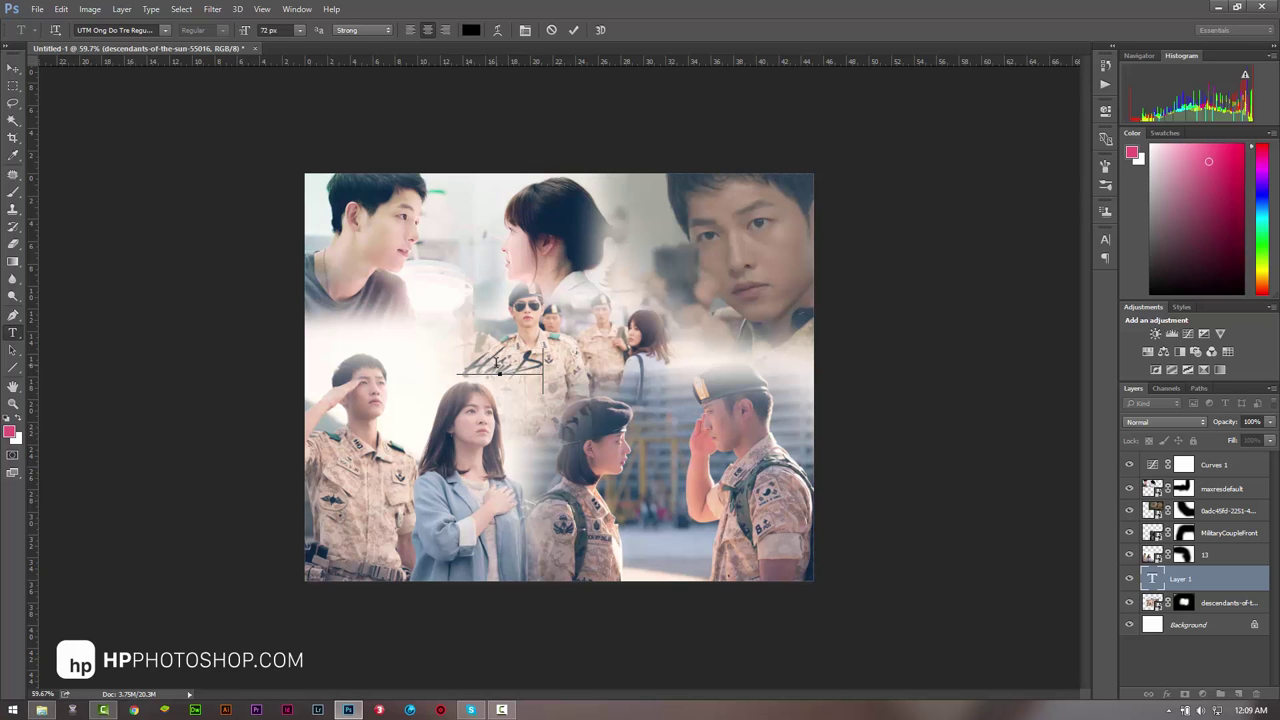
text(uc)
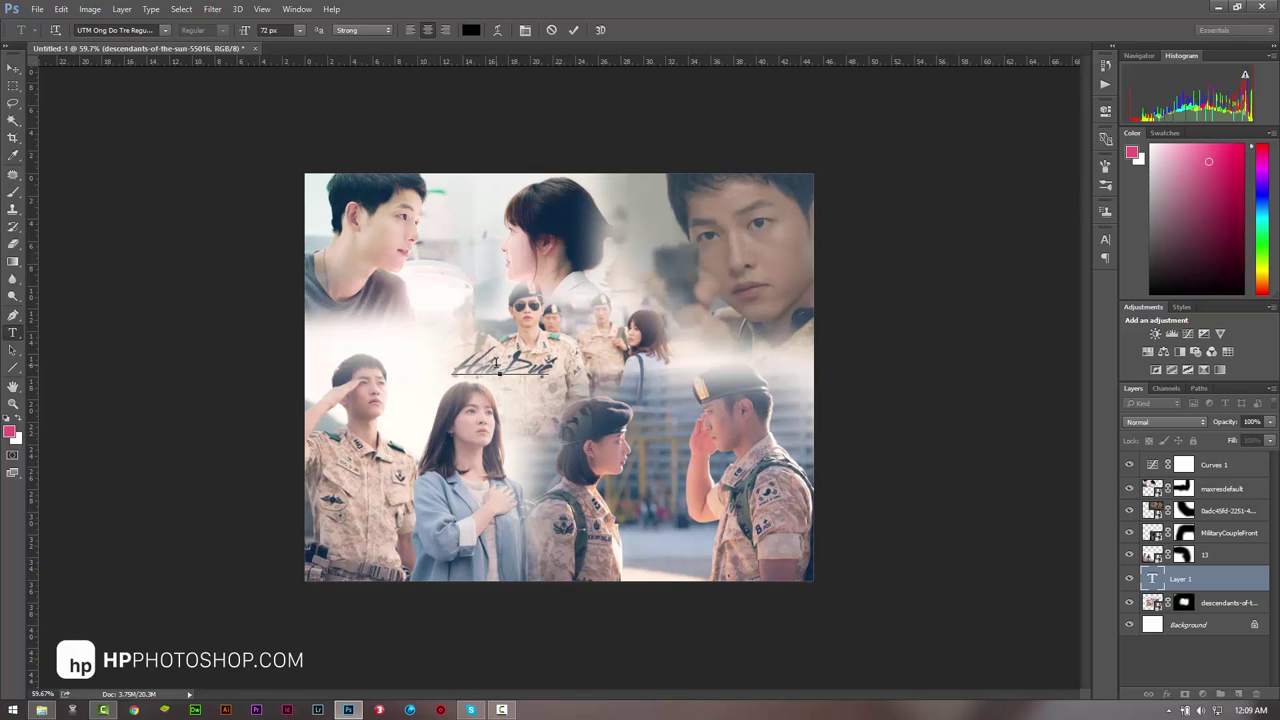
key(Return)
text(Trae)
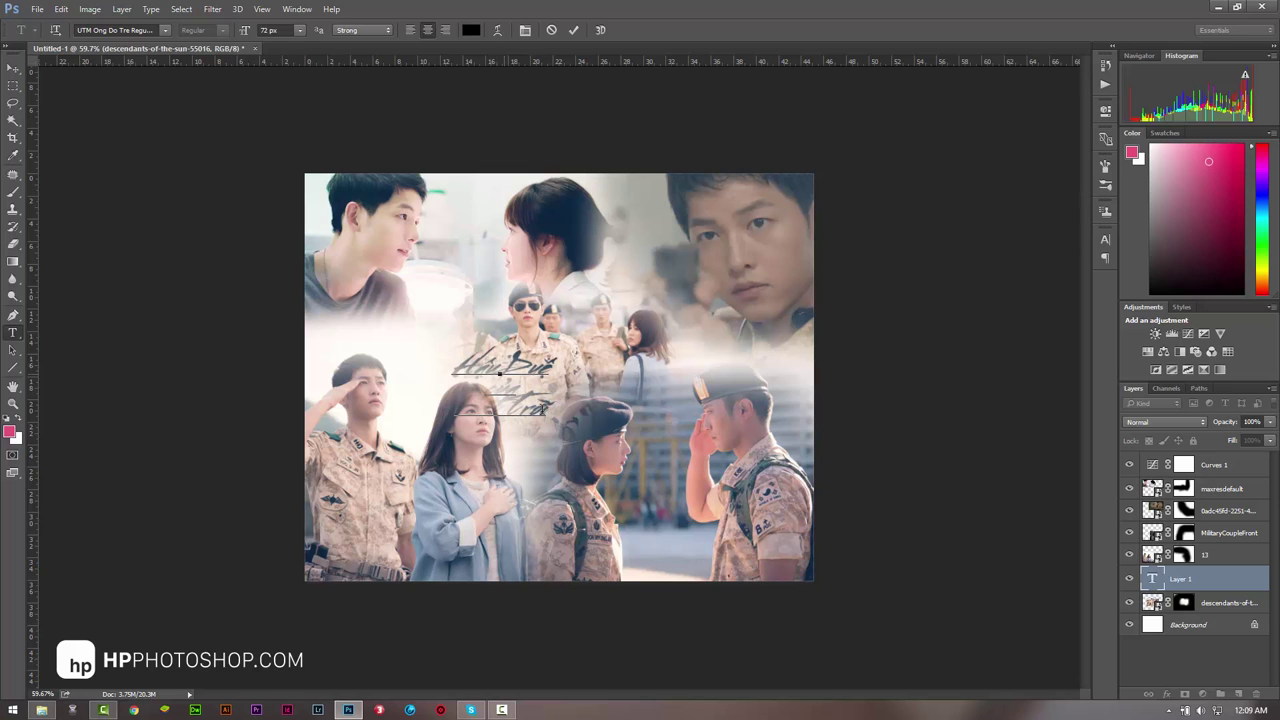
text(i)
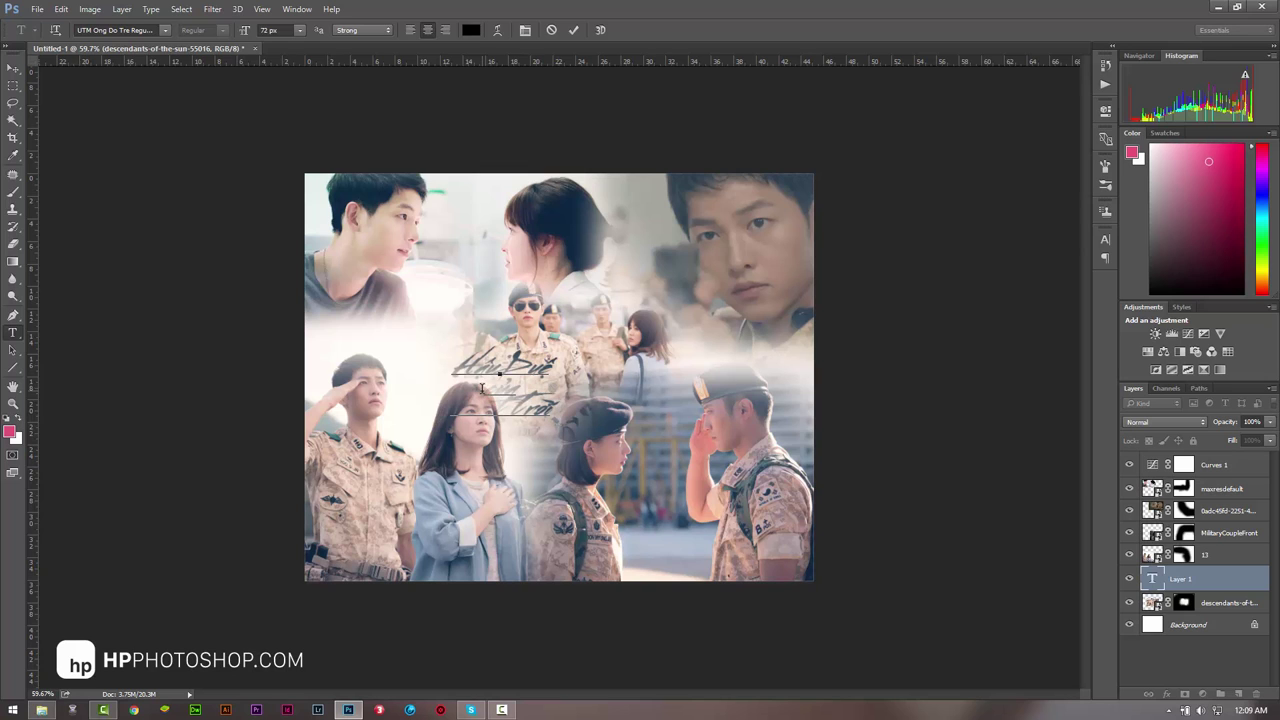
text(f)
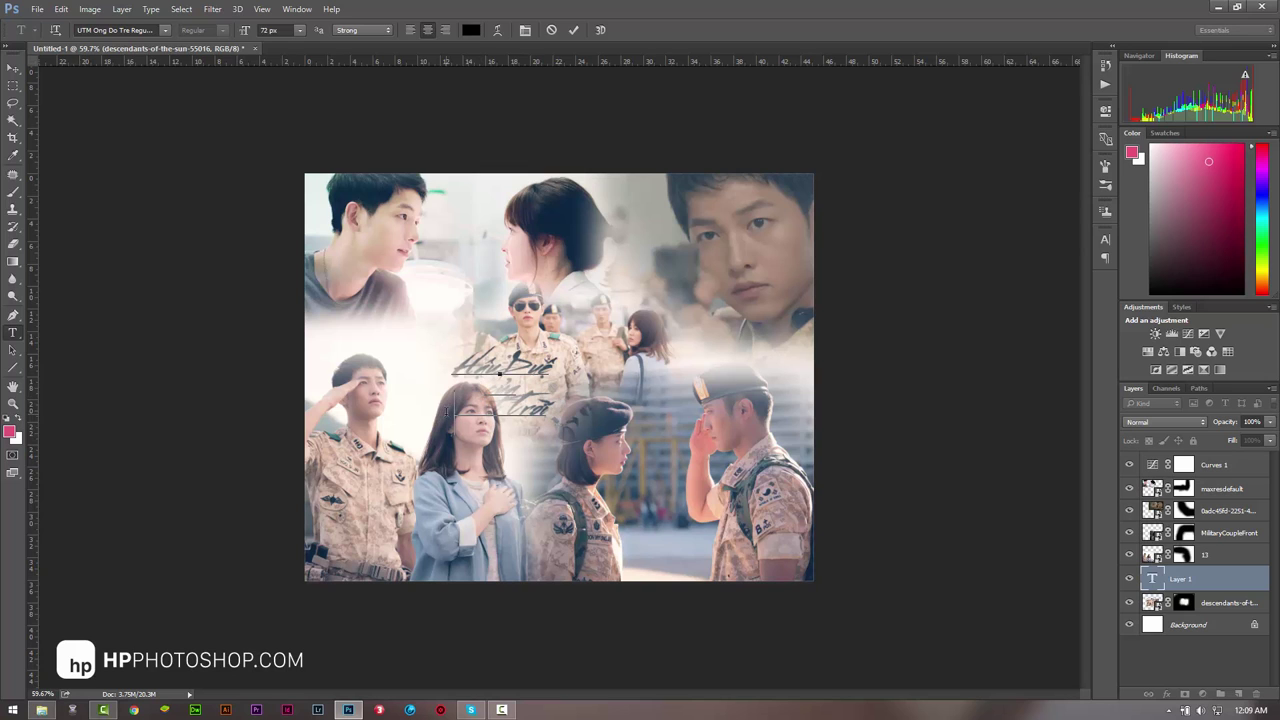
text(Mặt )
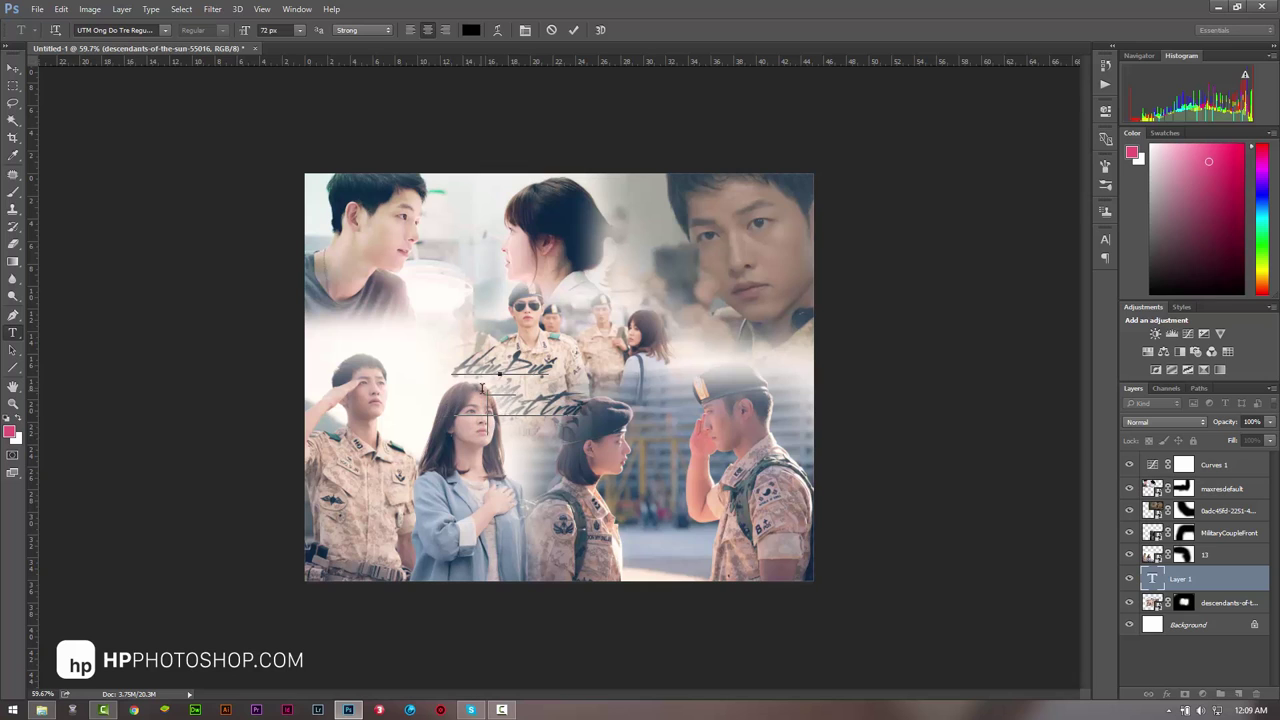
text(f)
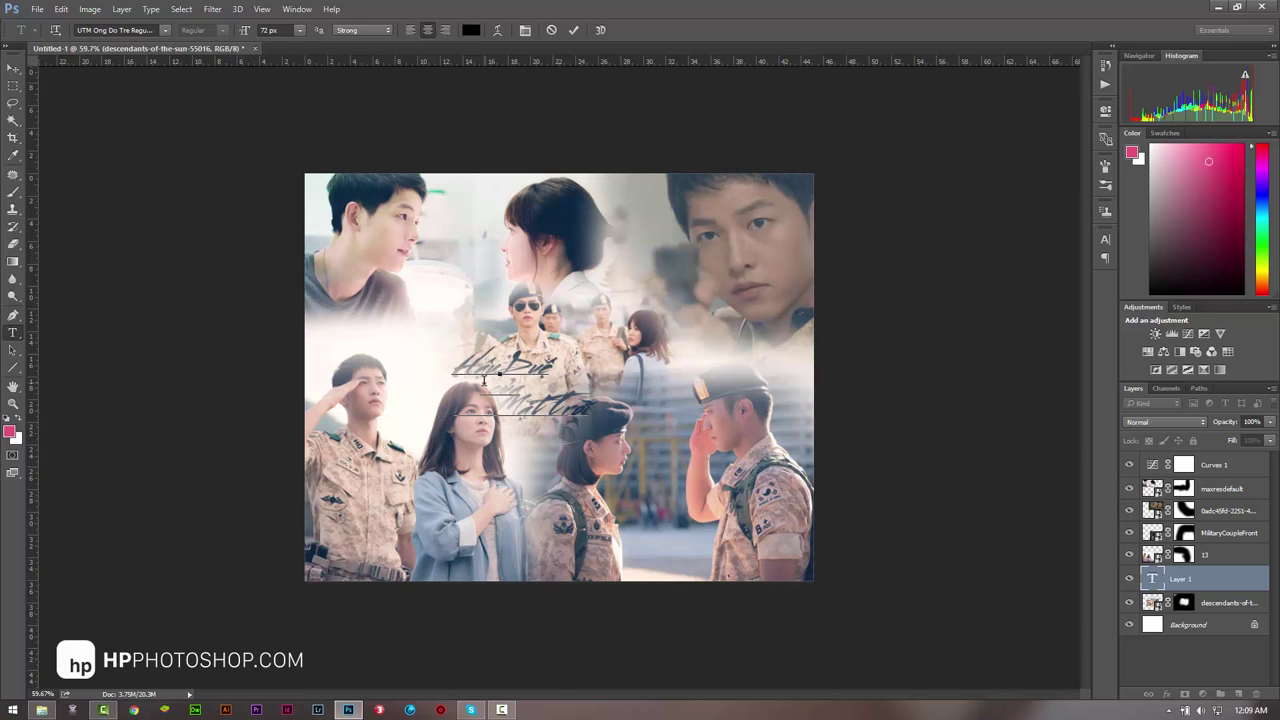
text(của)
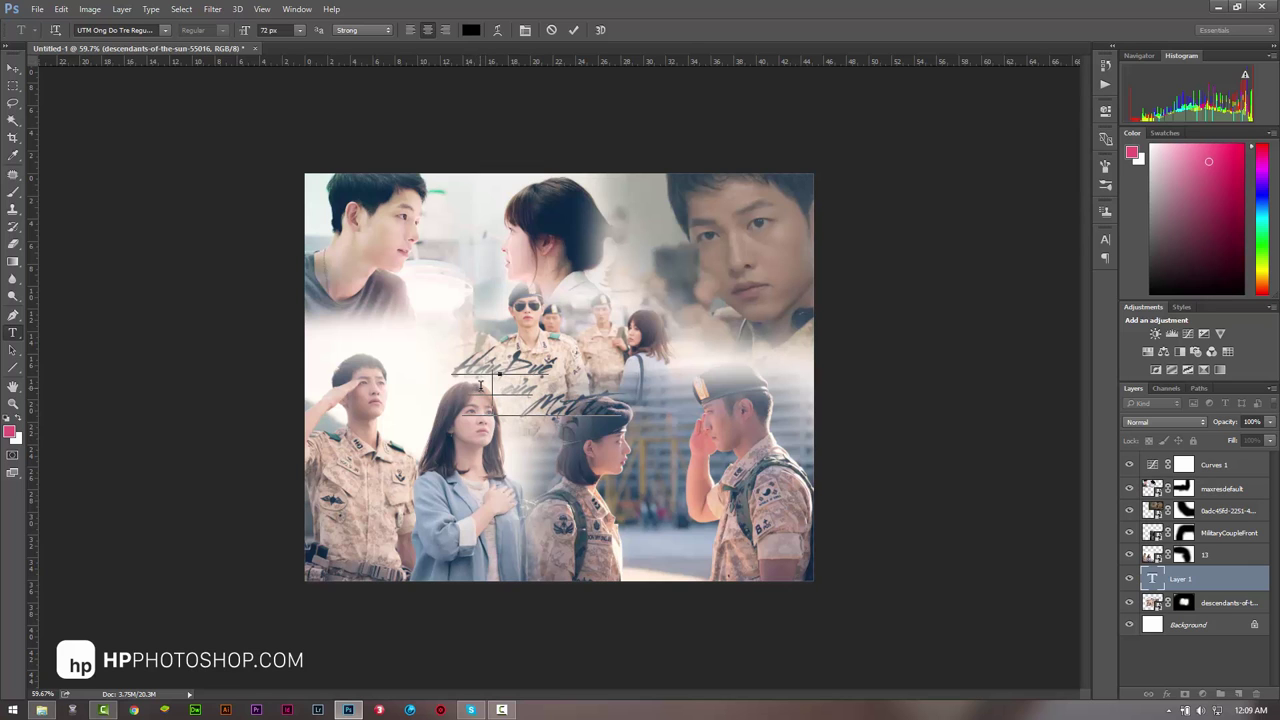
Step: Move the title layer to the top, rotate about -6°, enlarge, and place it over the upper left
click(13, 68)
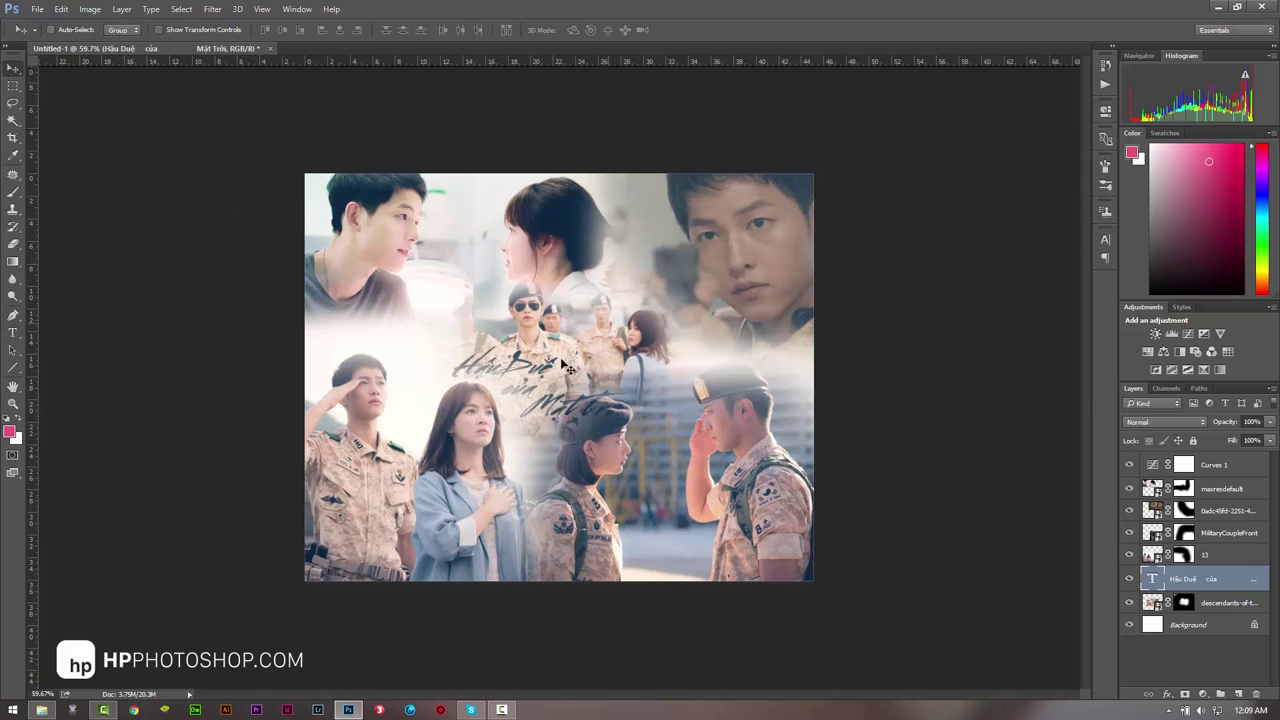
drag(568, 362, 575, 345)
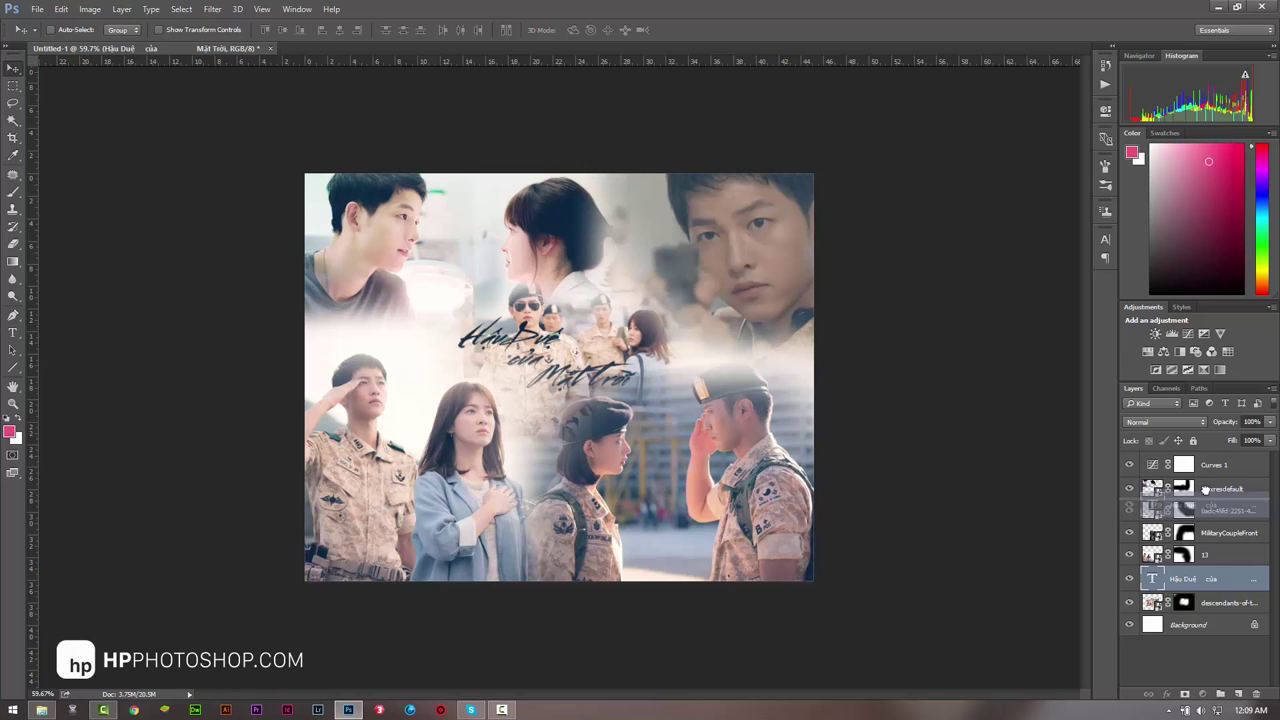
drag(1196, 450, 1169, 477)
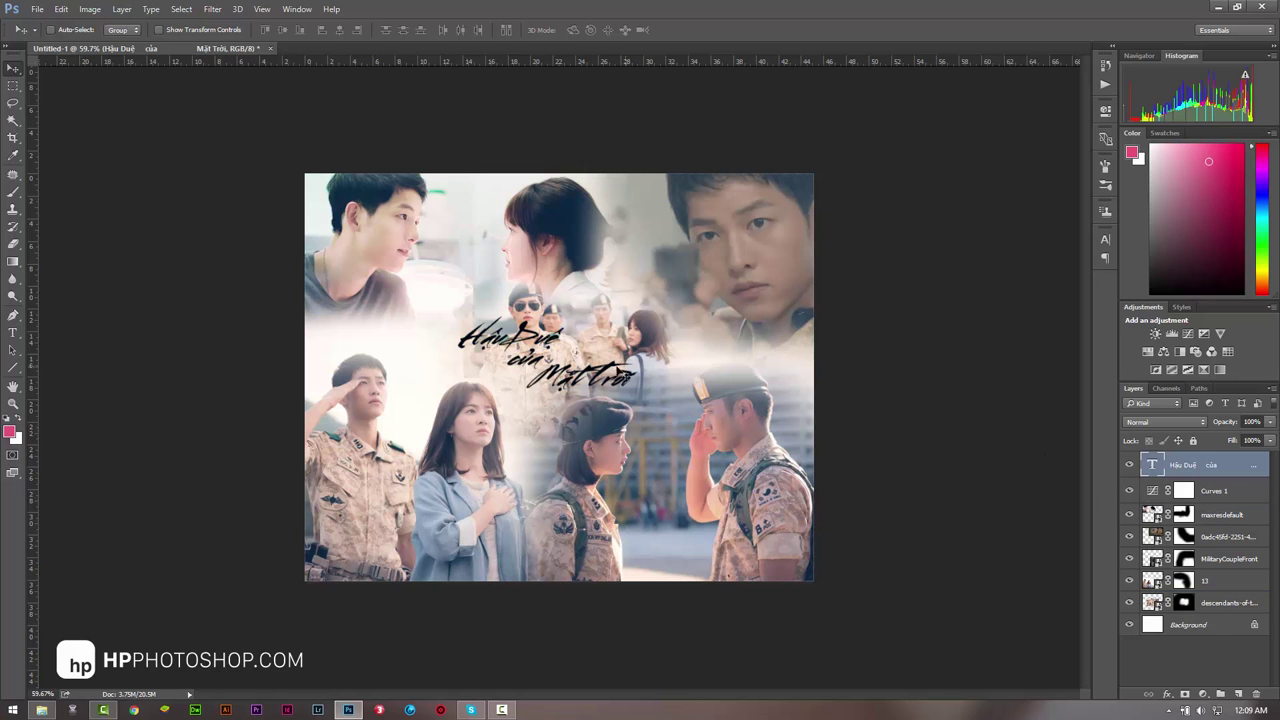
key(ctrl+t)
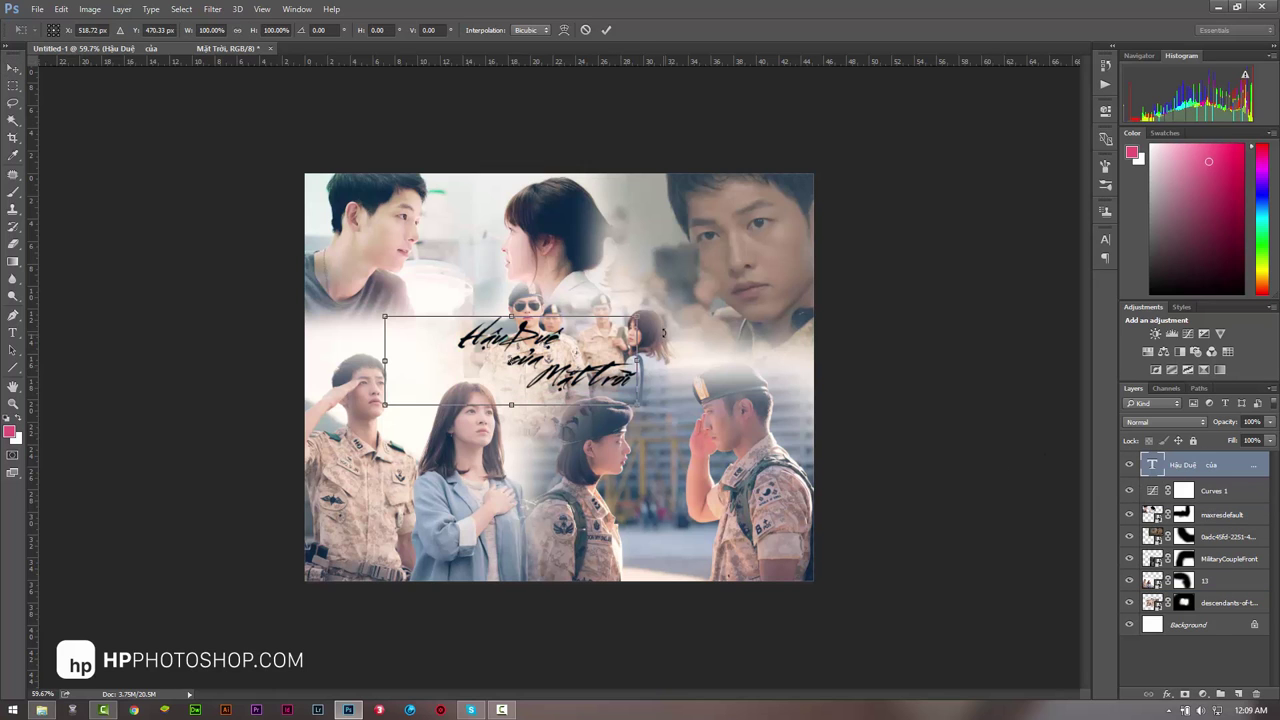
drag(662, 311, 664, 291)
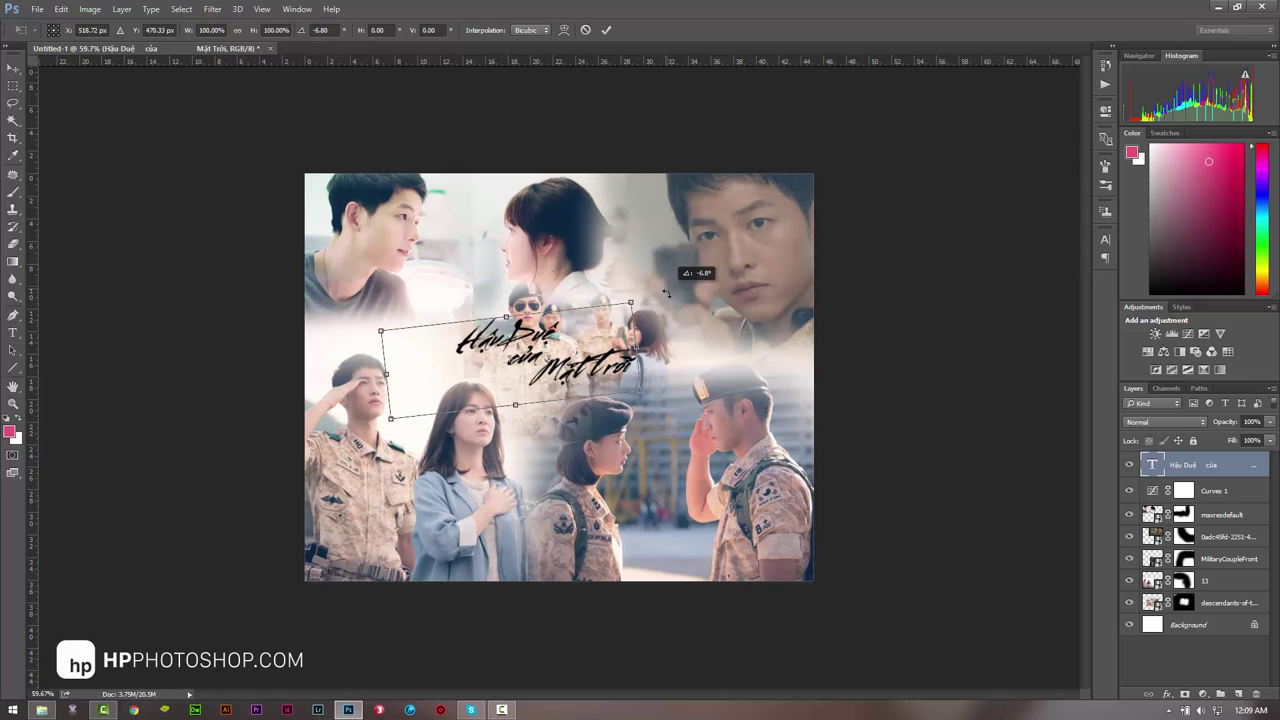
drag(631, 303, 905, 187)
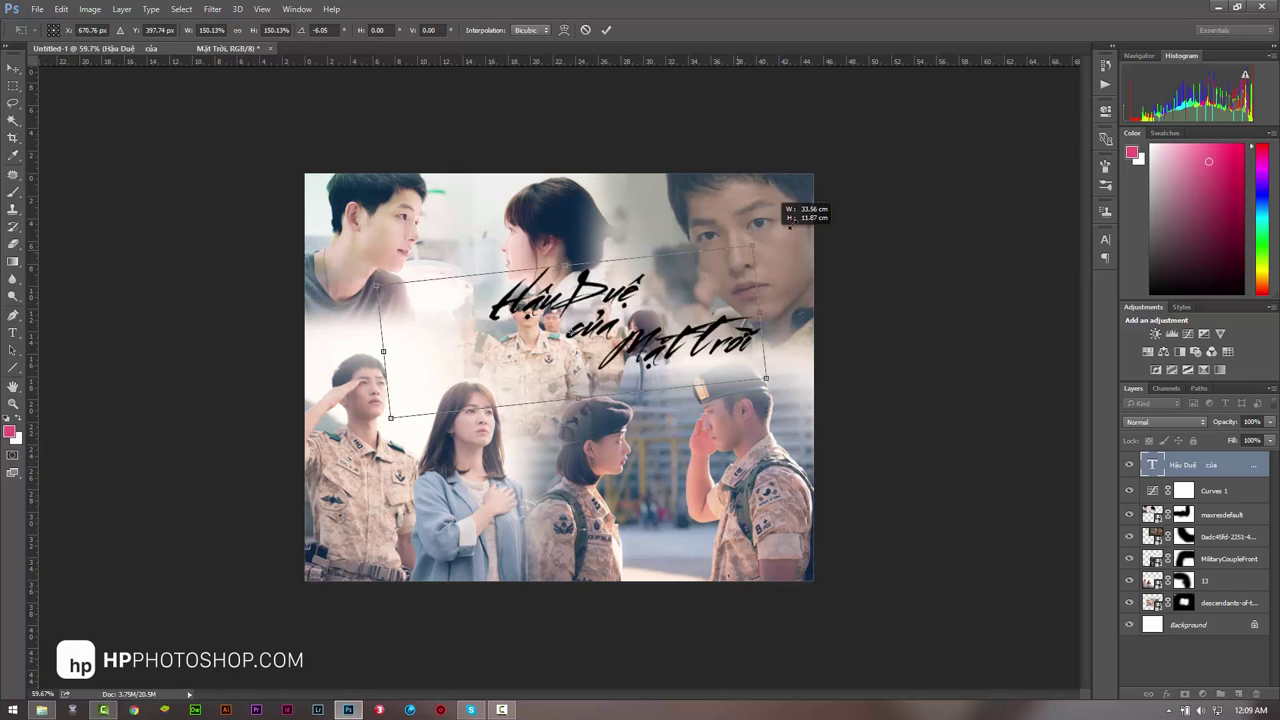
mouse_move(780, 292)
mouse_down()
mouse_move(600, 507)
mouse_move(612, 494)
mouse_up()
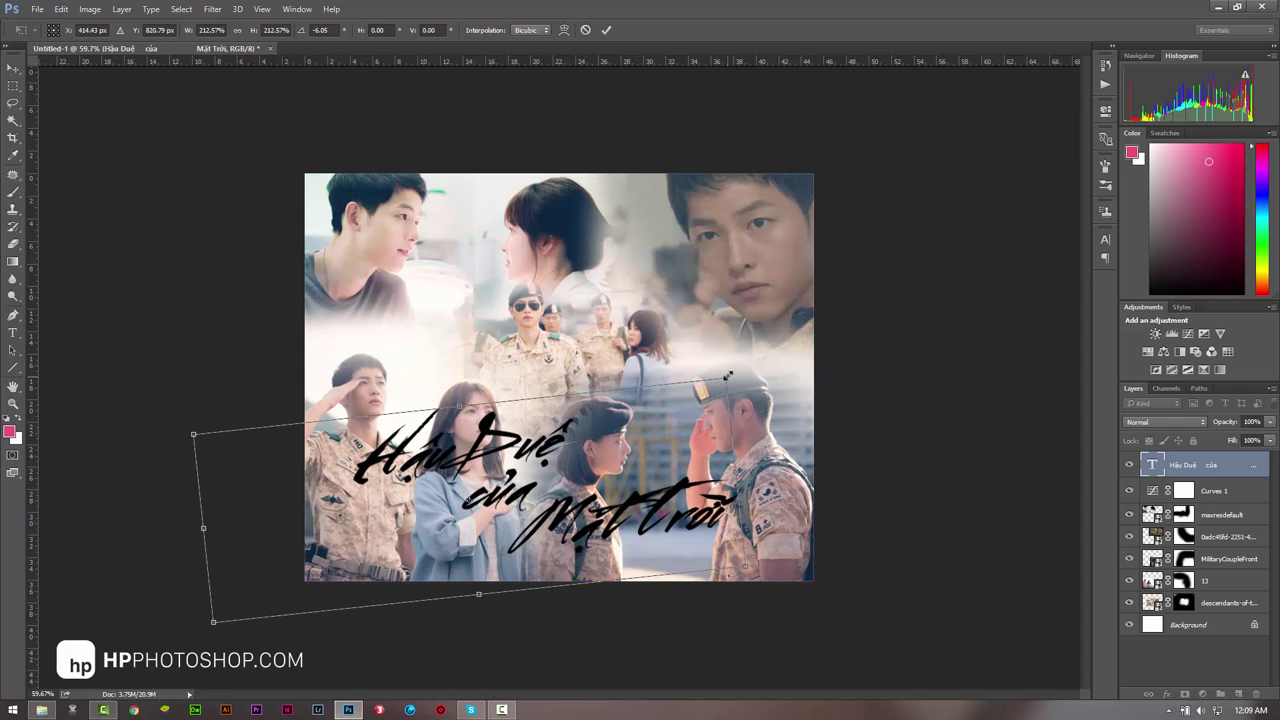
mouse_move(726, 384)
mouse_down()
mouse_move(672, 420)
mouse_move(632, 423)
mouse_up()
mouse_move(541, 507)
mouse_down()
mouse_move(553, 380)
mouse_move(542, 383)
mouse_move(558, 392)
mouse_up()
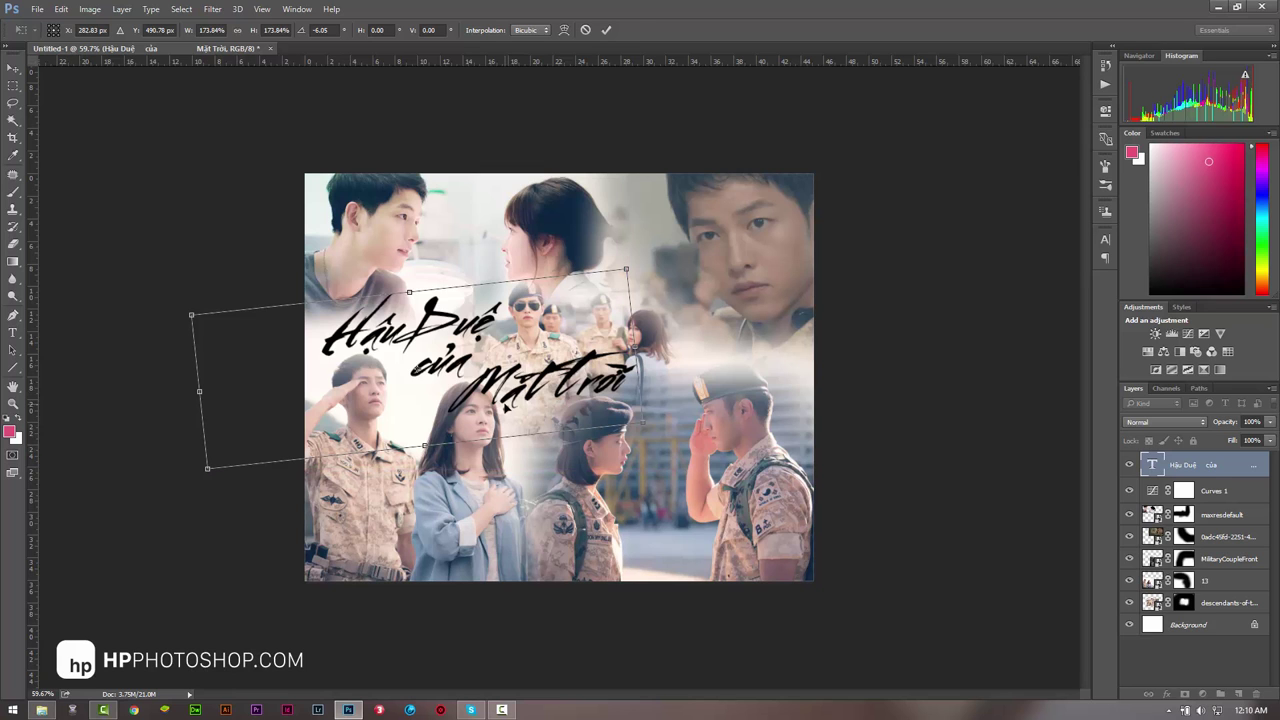
key(Return)
mouse_move(534, 424)
mouse_down()
mouse_move(553, 520)
mouse_move(516, 397)
mouse_move(510, 357)
mouse_move(522, 348)
mouse_up()
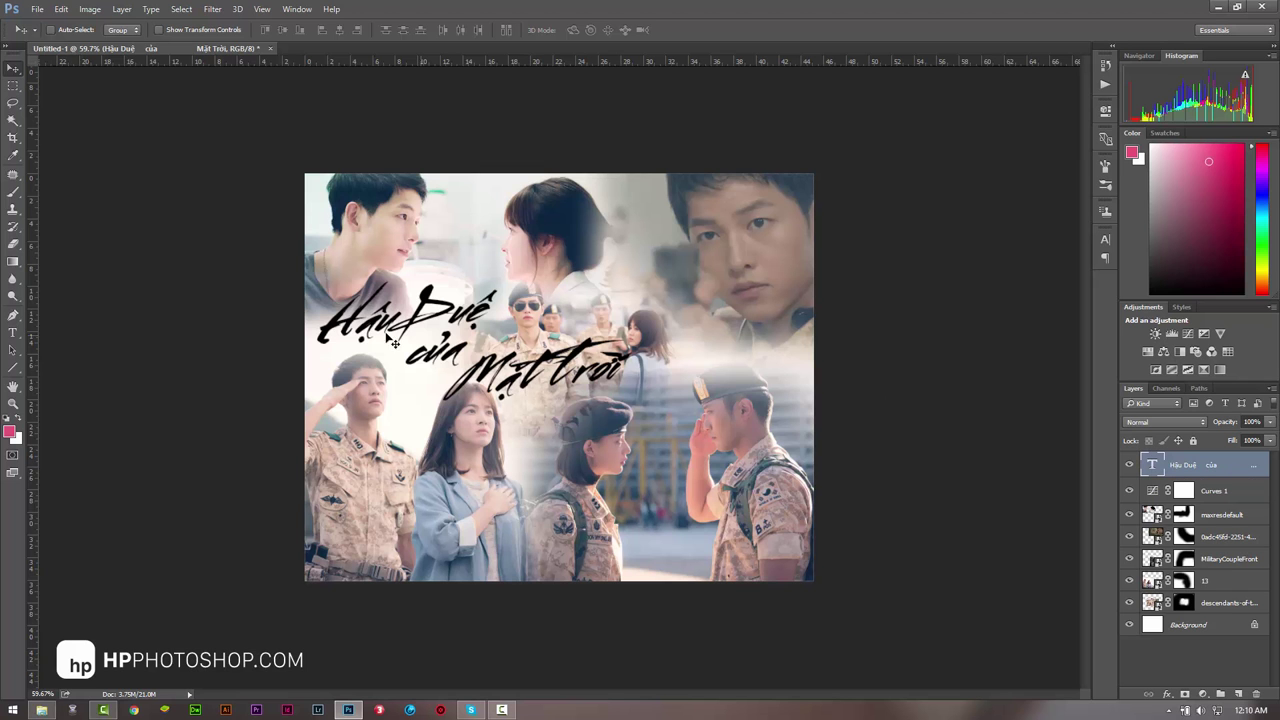
Step: Zoom in to inspect the title lettering, then back out to actual size
click(13, 403)
click(432, 317)
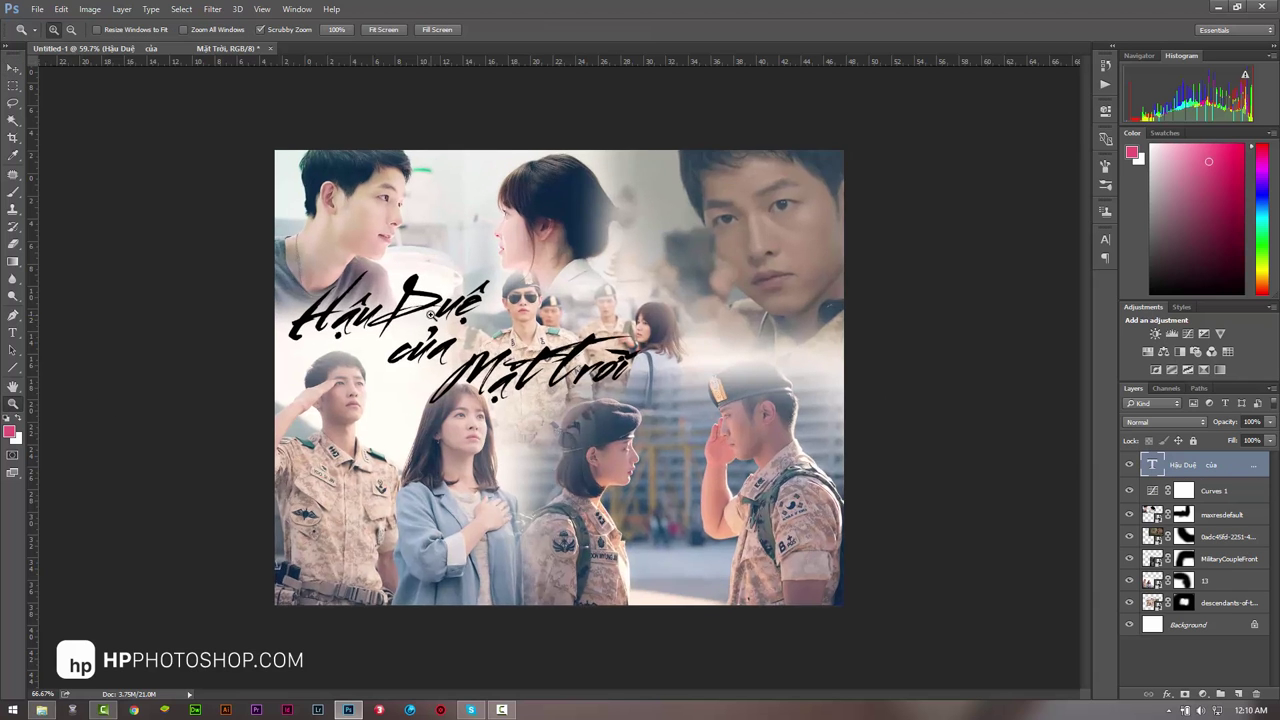
click(431, 316)
click(430, 315)
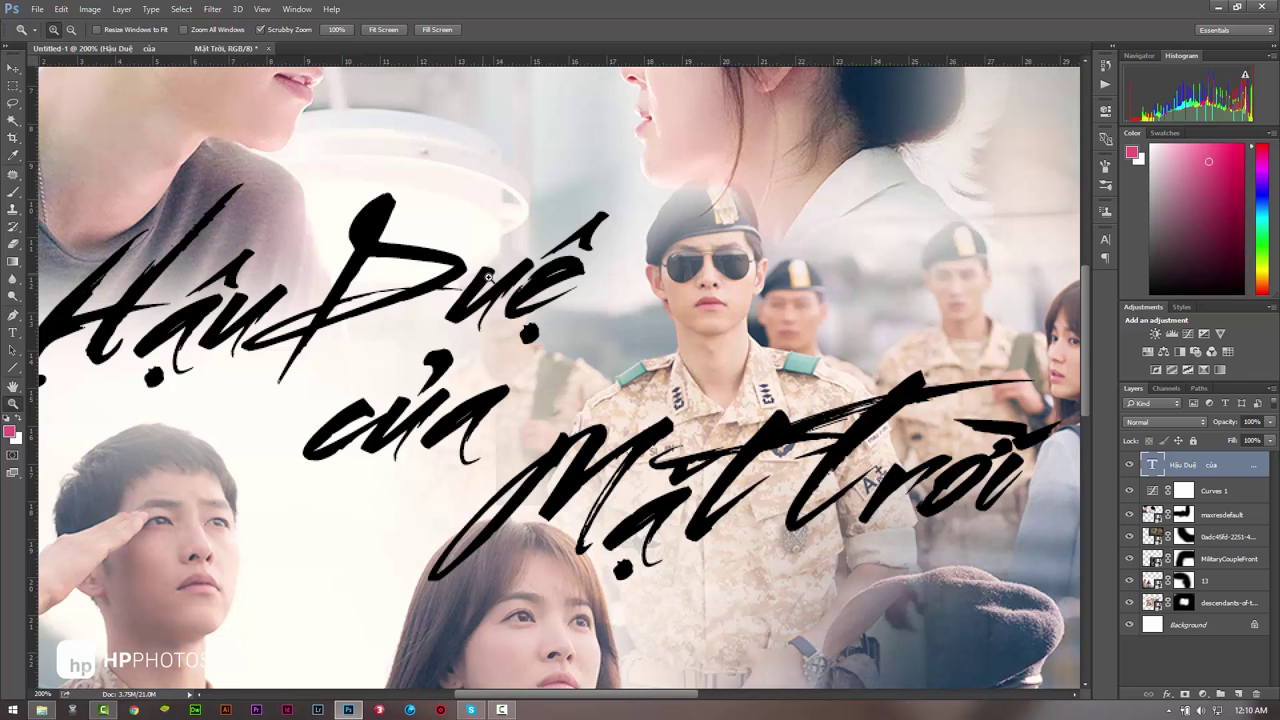
alt+click(488, 276)
alt+click(488, 276)
click(711, 303)
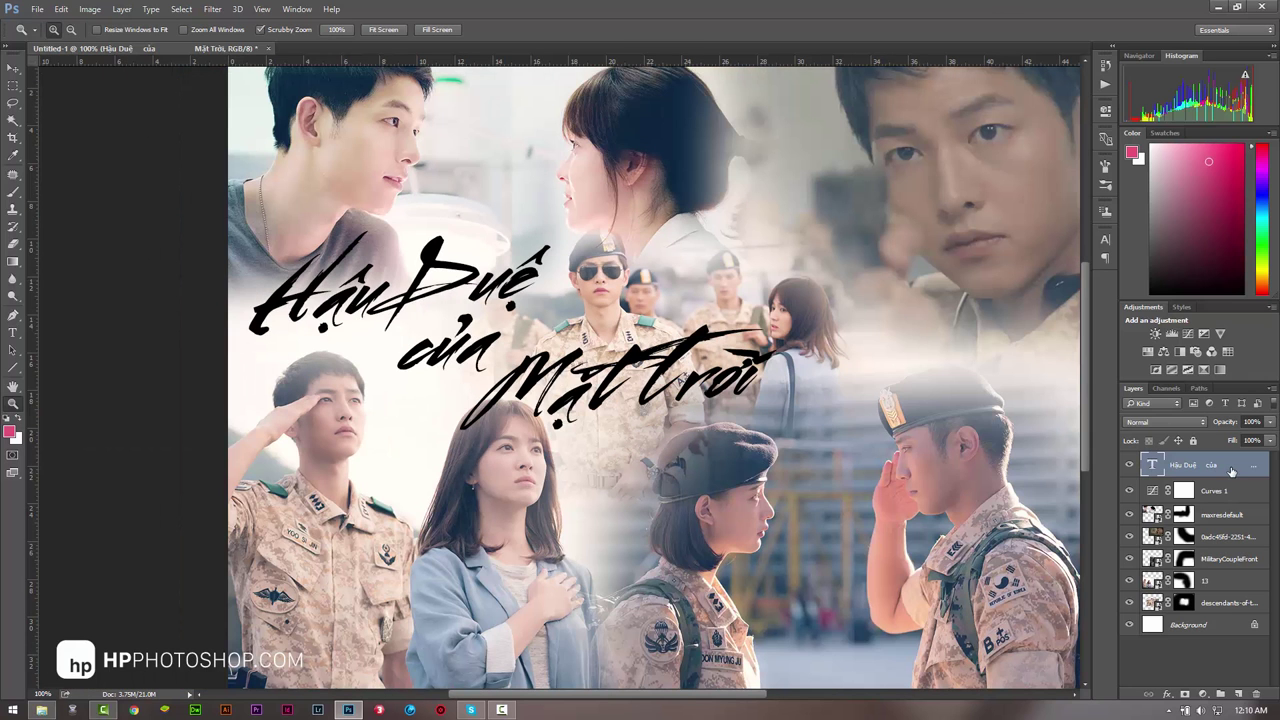
Step: Open Blending Options for the title text layer and enable Outer Glow
double_click(1231, 467)
double_click(1234, 476)
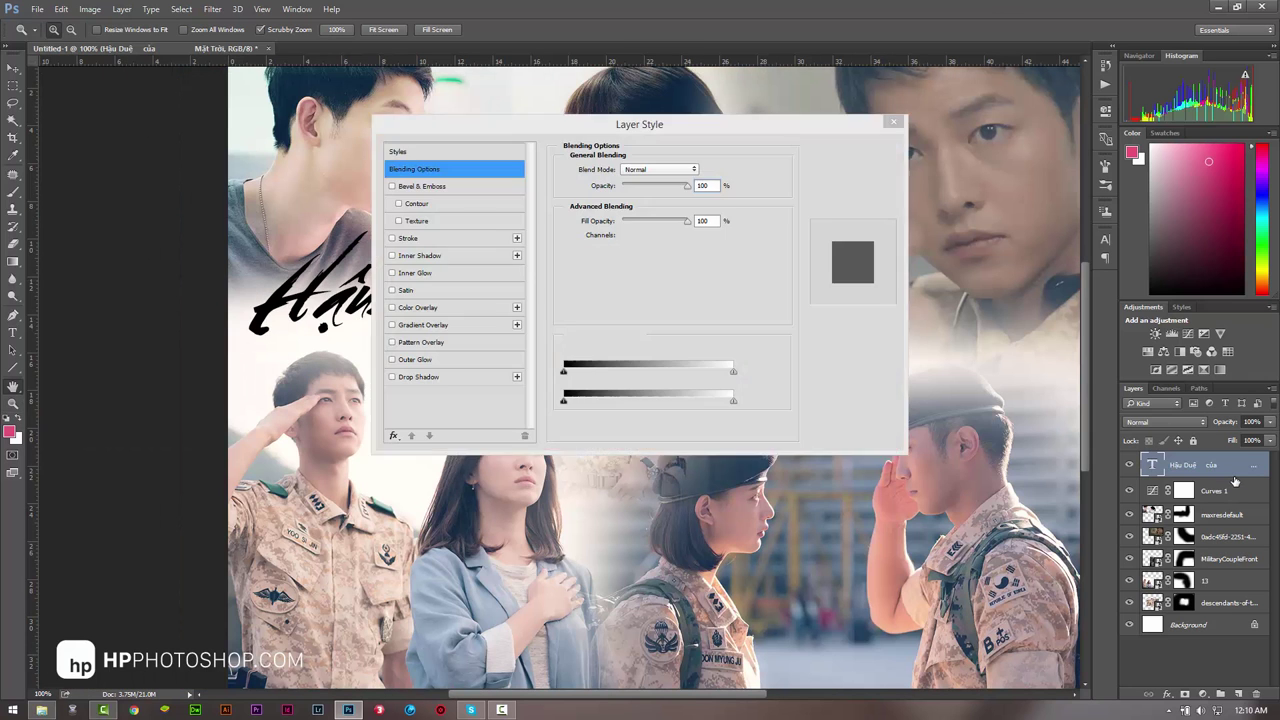
key(Escape)
right_click(1215, 463)
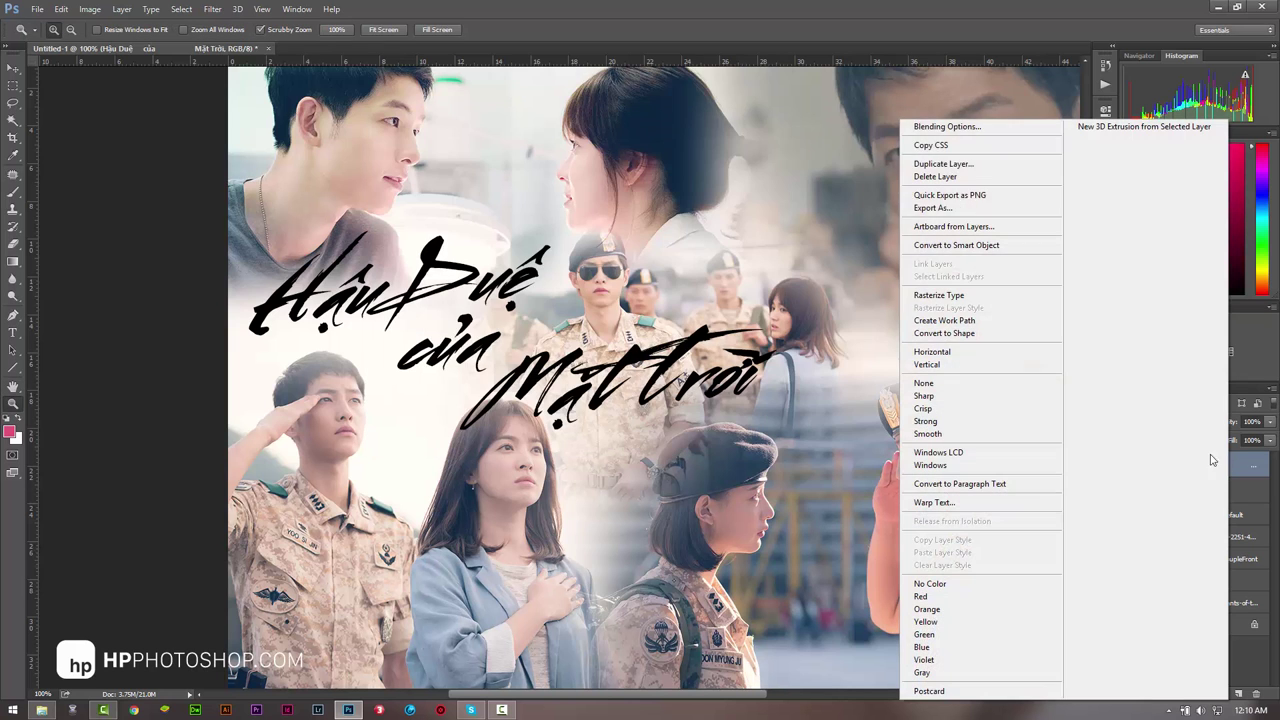
click(983, 128)
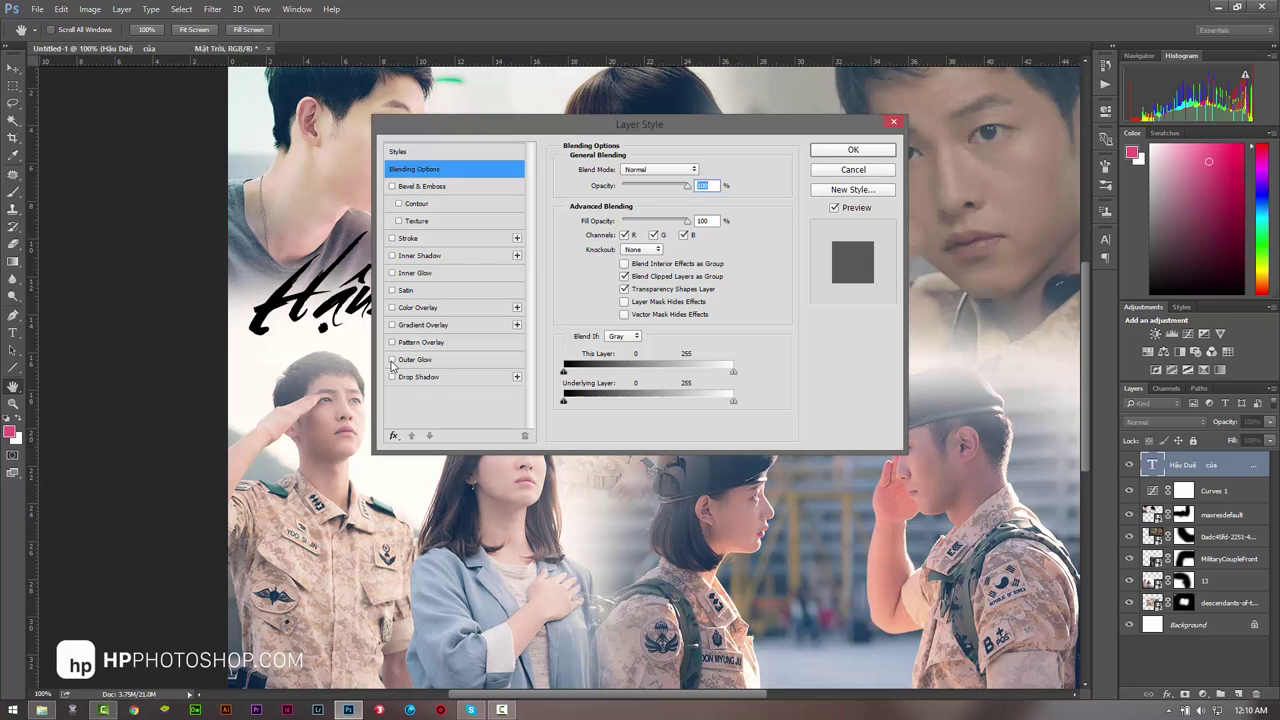
click(393, 360)
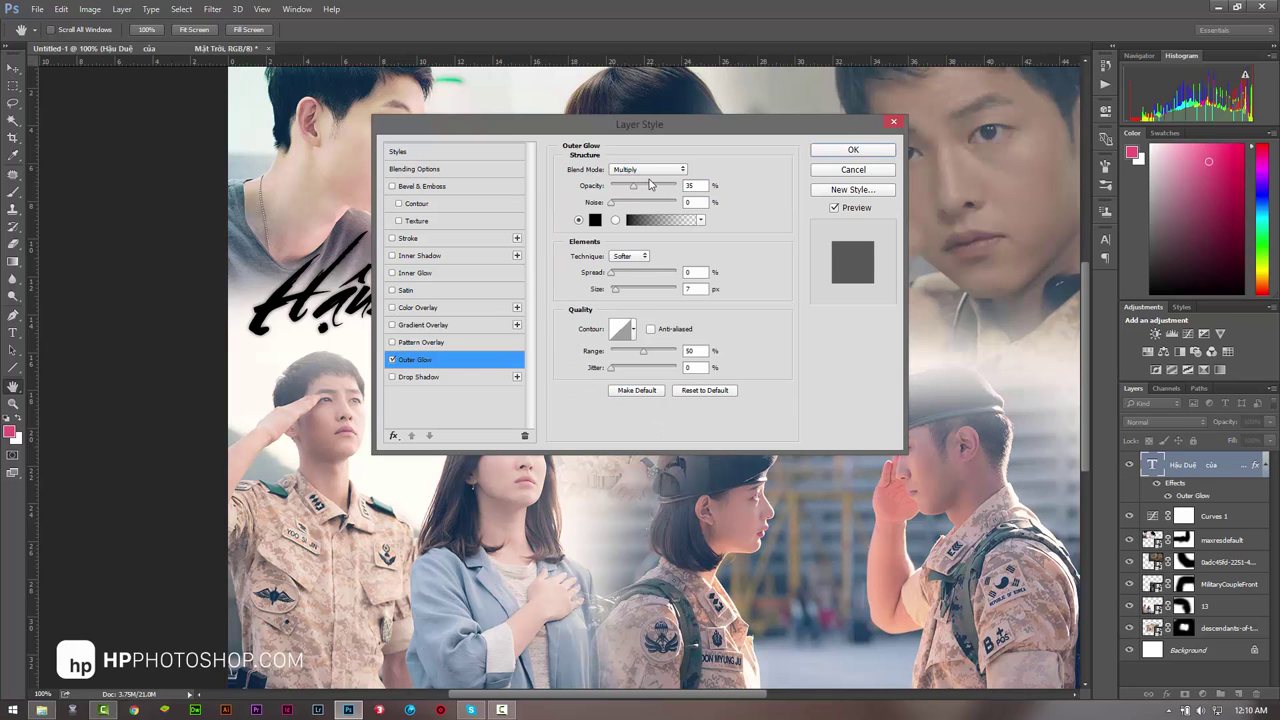
Step: Try Screen as the glow's blend mode, then reset the glow settings to defaults
click(648, 169)
click(635, 254)
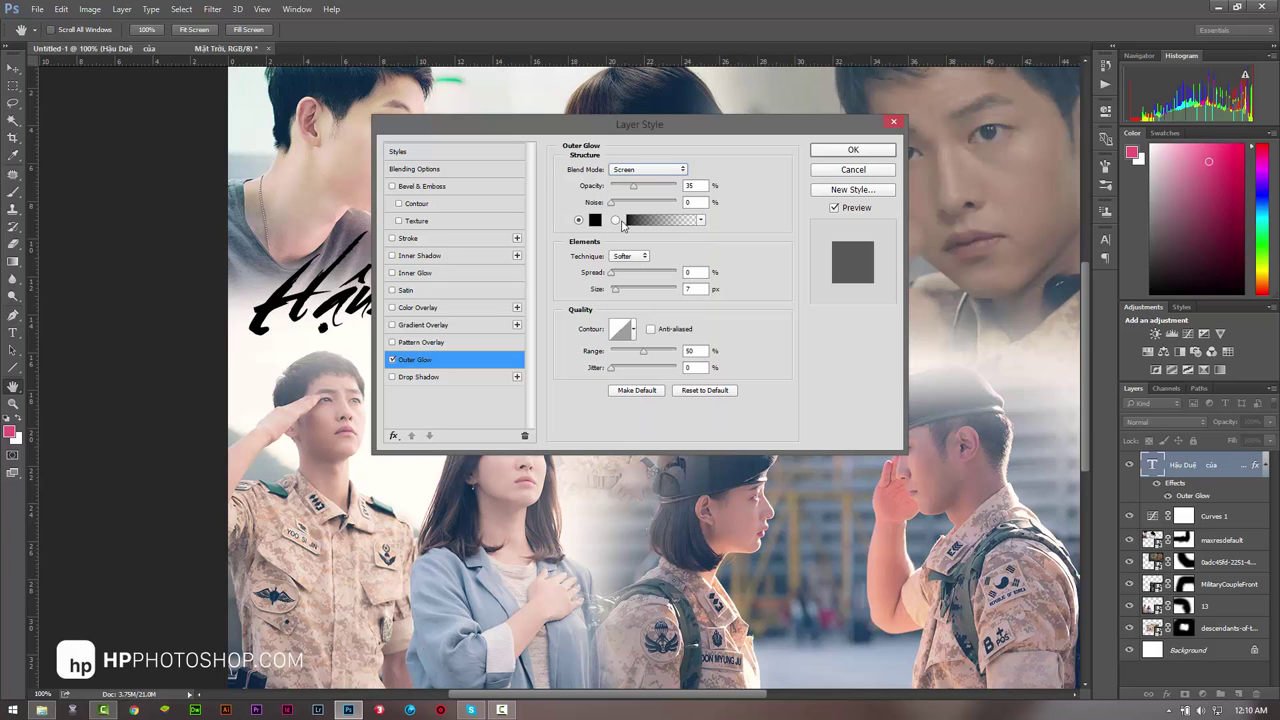
click(595, 221)
click(984, 195)
click(704, 392)
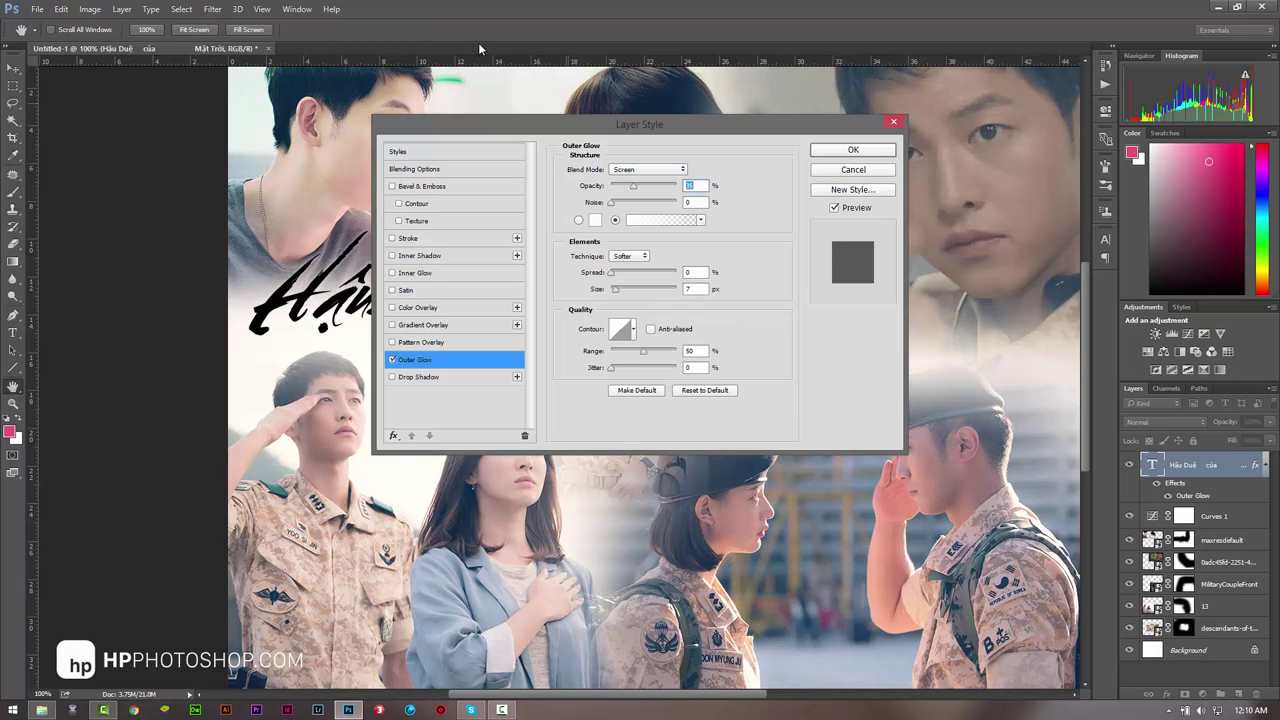
Step: Set the outer glow to Multiply with black (#000000) colour and apply it
click(666, 172)
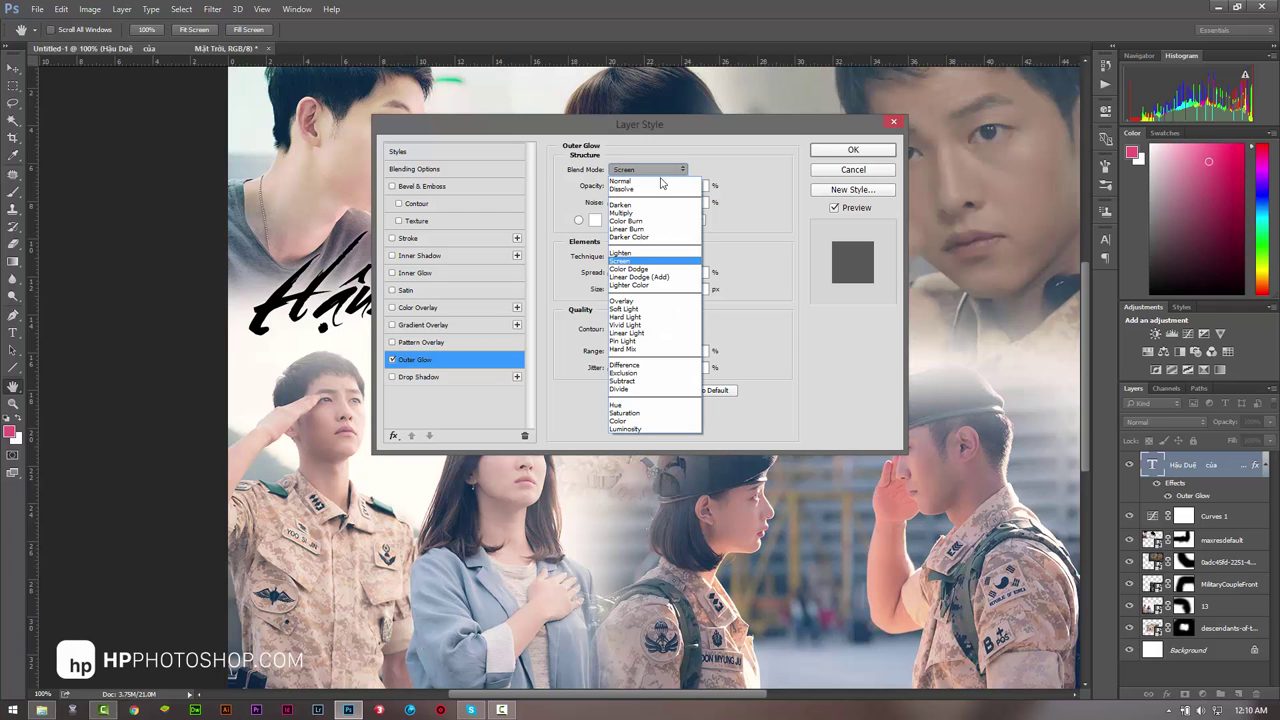
click(640, 205)
click(596, 220)
text(000000)
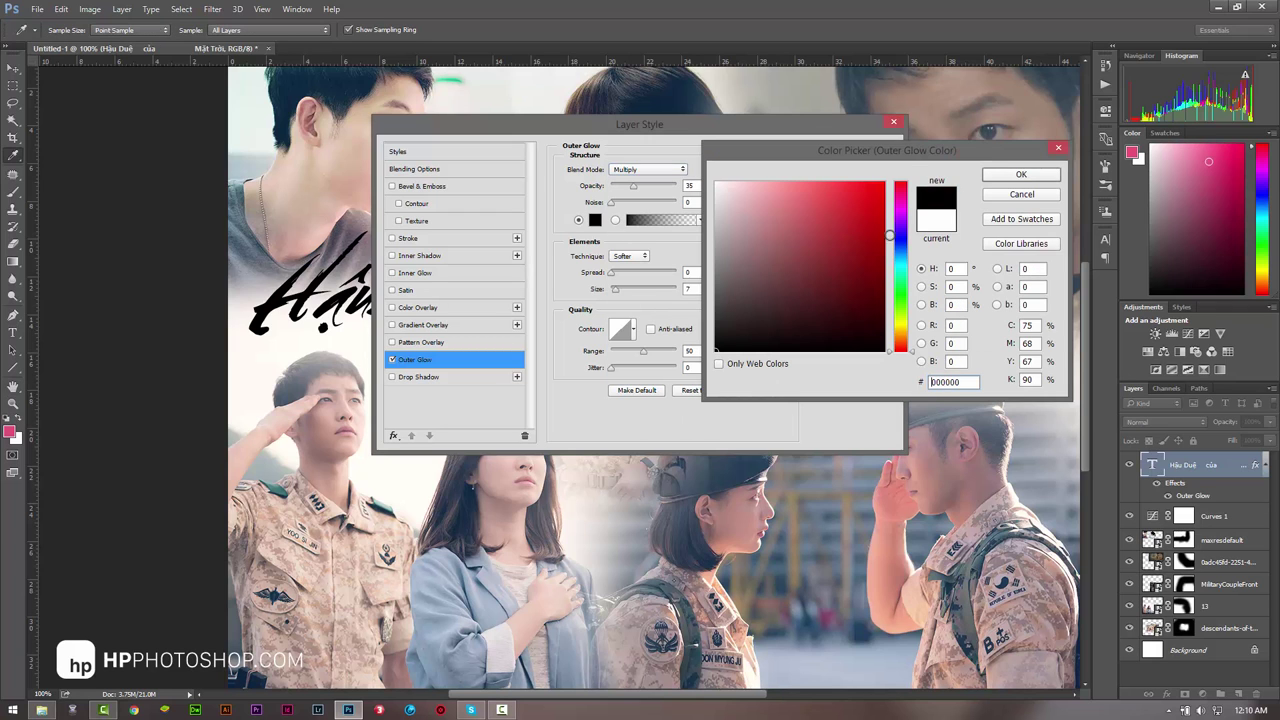
click(1018, 176)
click(862, 158)
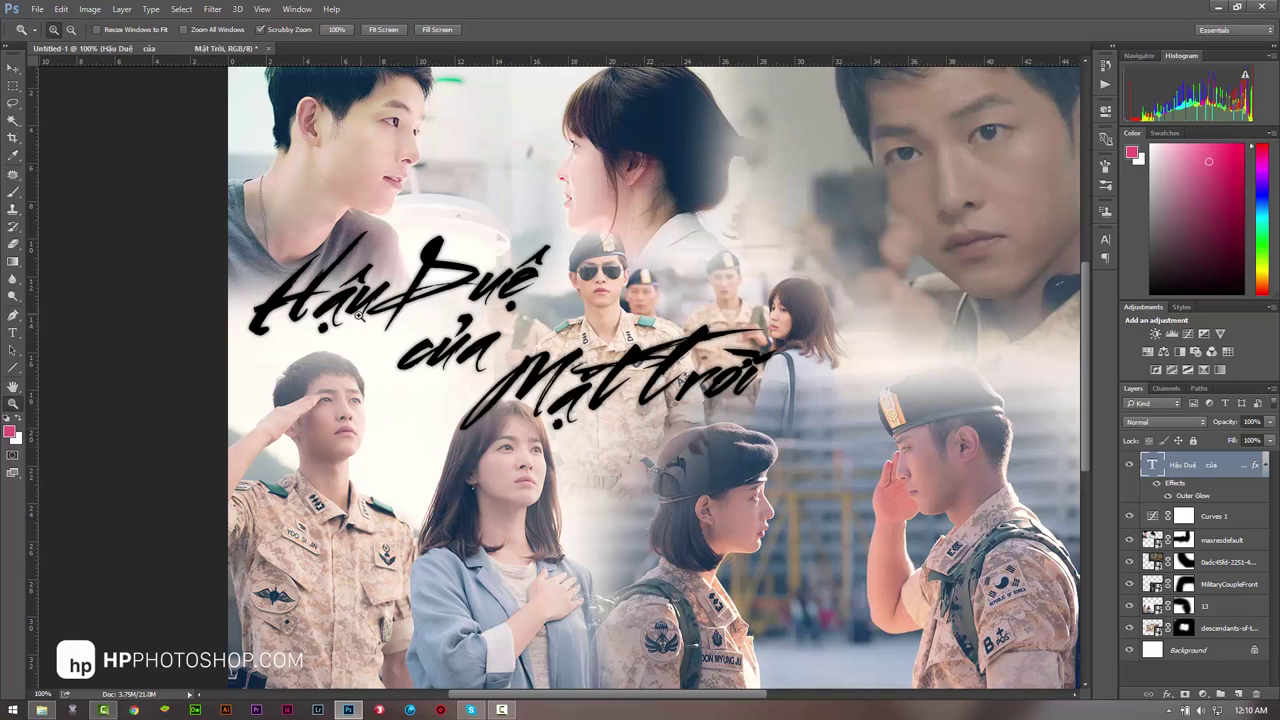
Step: Fit the whole poster in view and select all the title's text
mouse_move(481, 290)
mouse_down()
mouse_move(494, 270)
mouse_move(462, 328)
mouse_up()
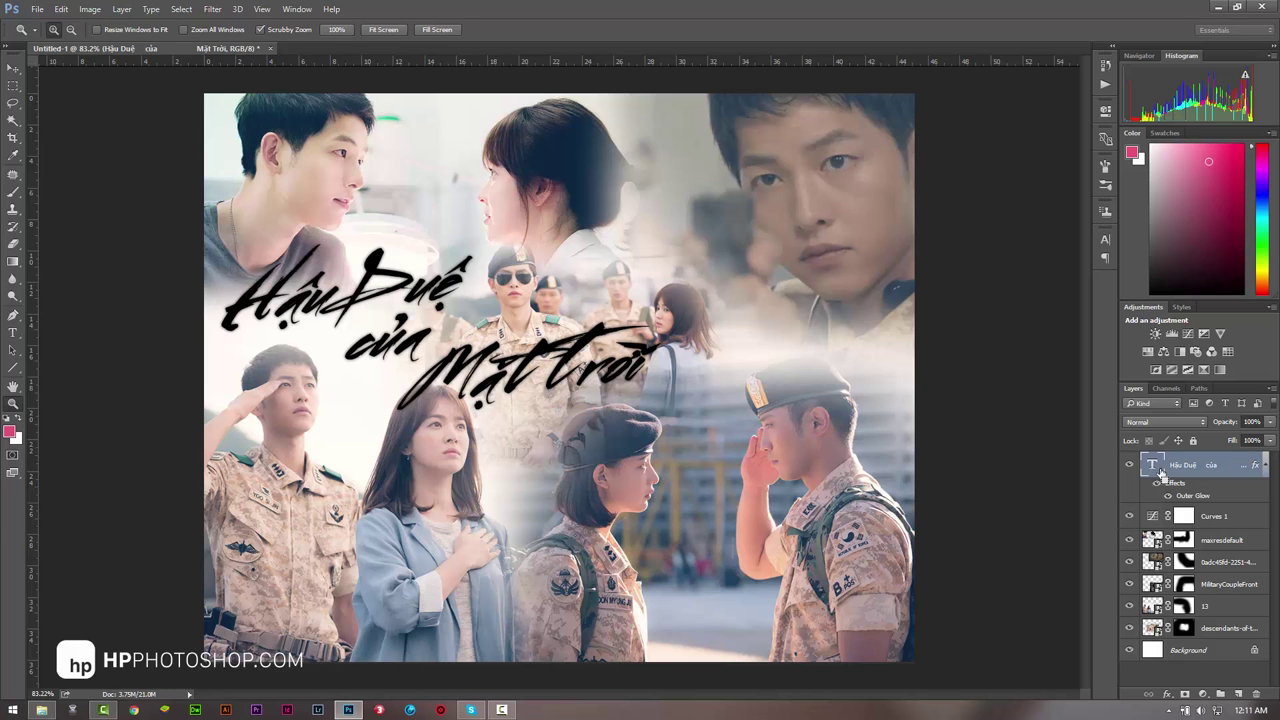
double_click(1158, 466)
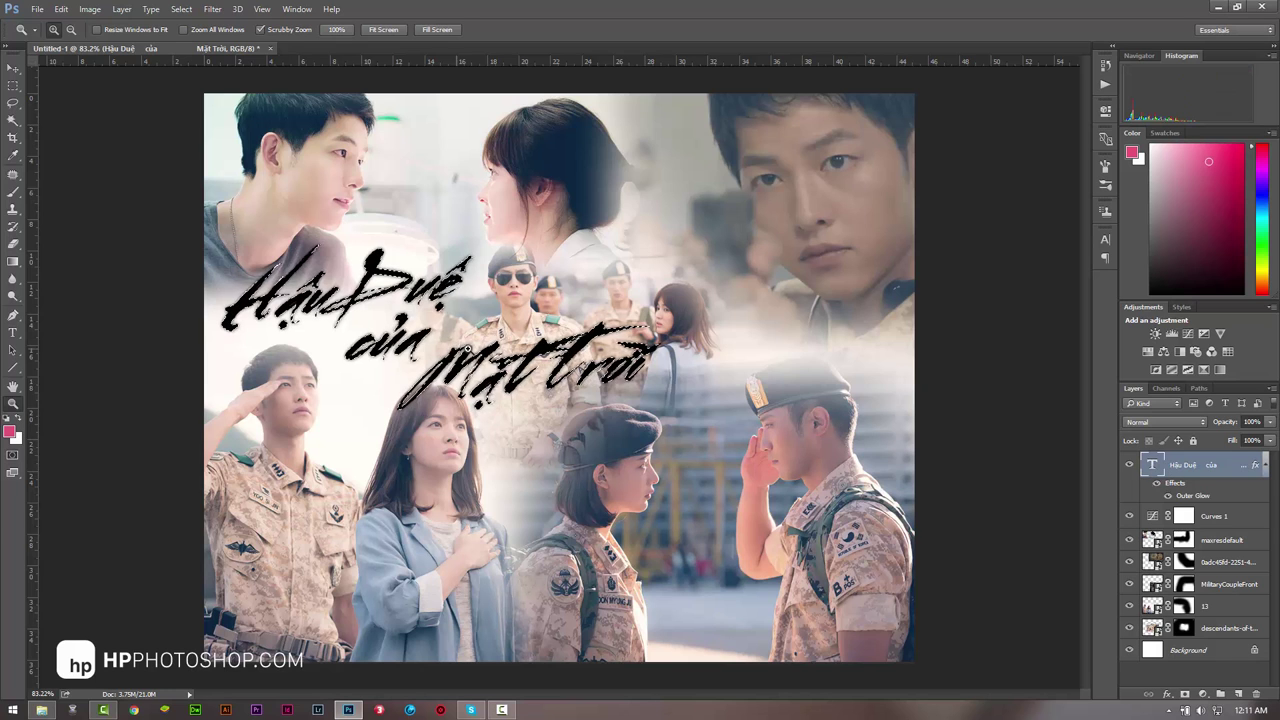
click(13, 261)
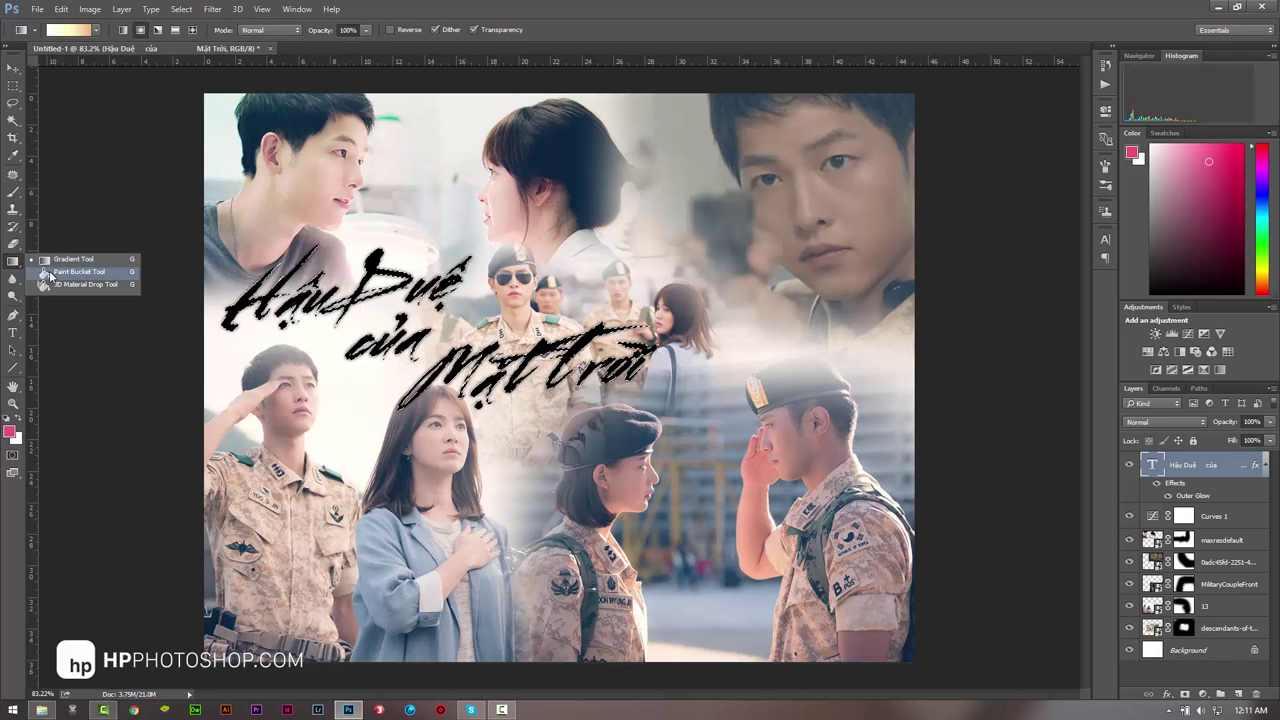
Step: Choose the Gradient Tool and open the Gradient Editor with a preset loaded
click(79, 271)
click(13, 263)
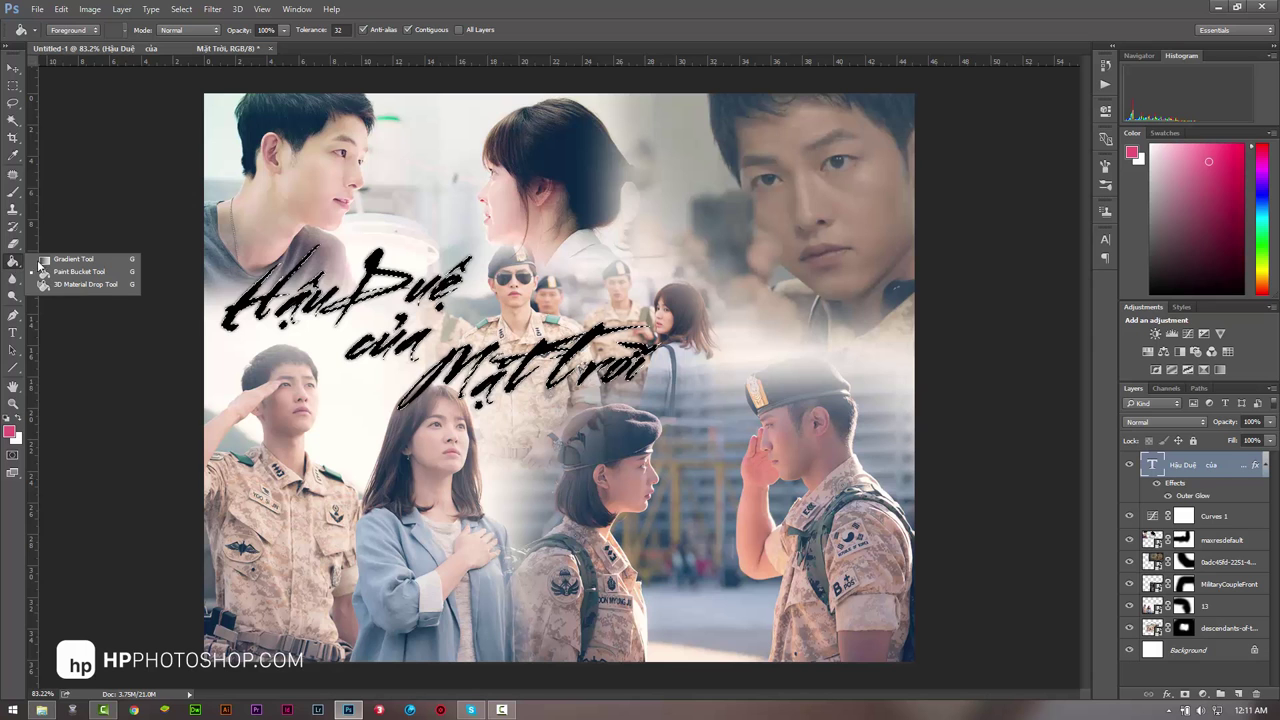
click(85, 262)
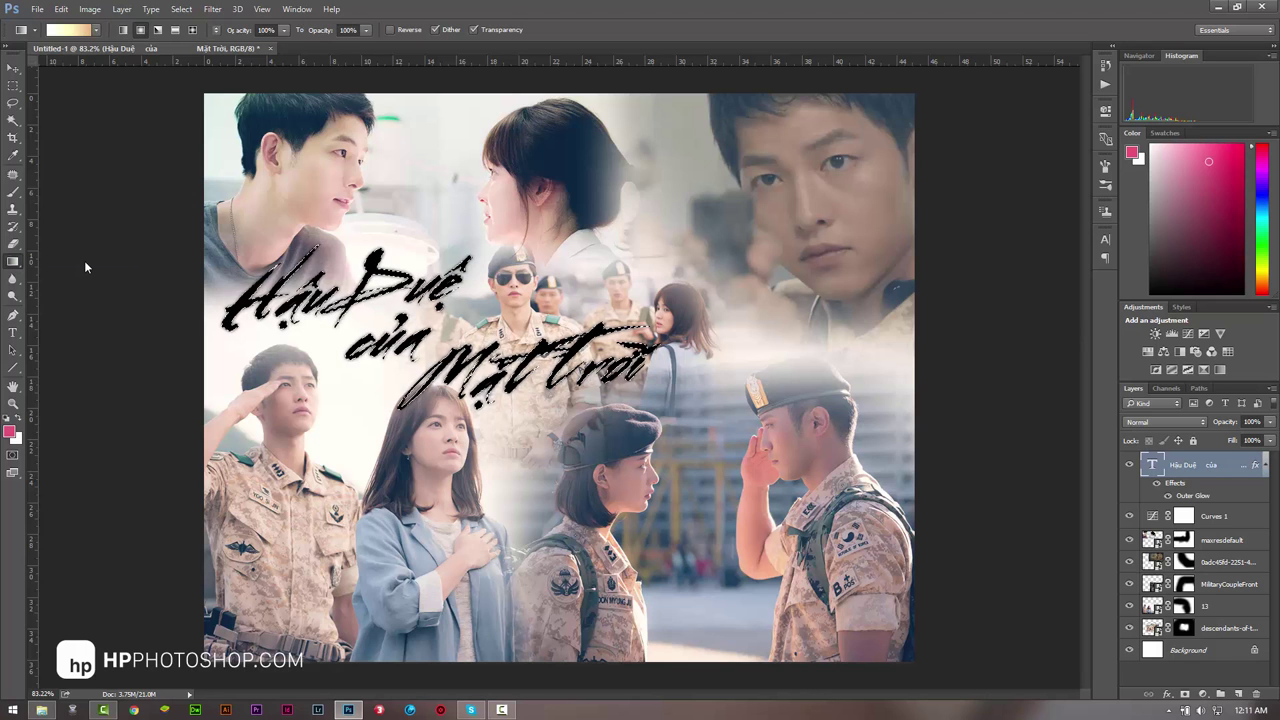
click(78, 30)
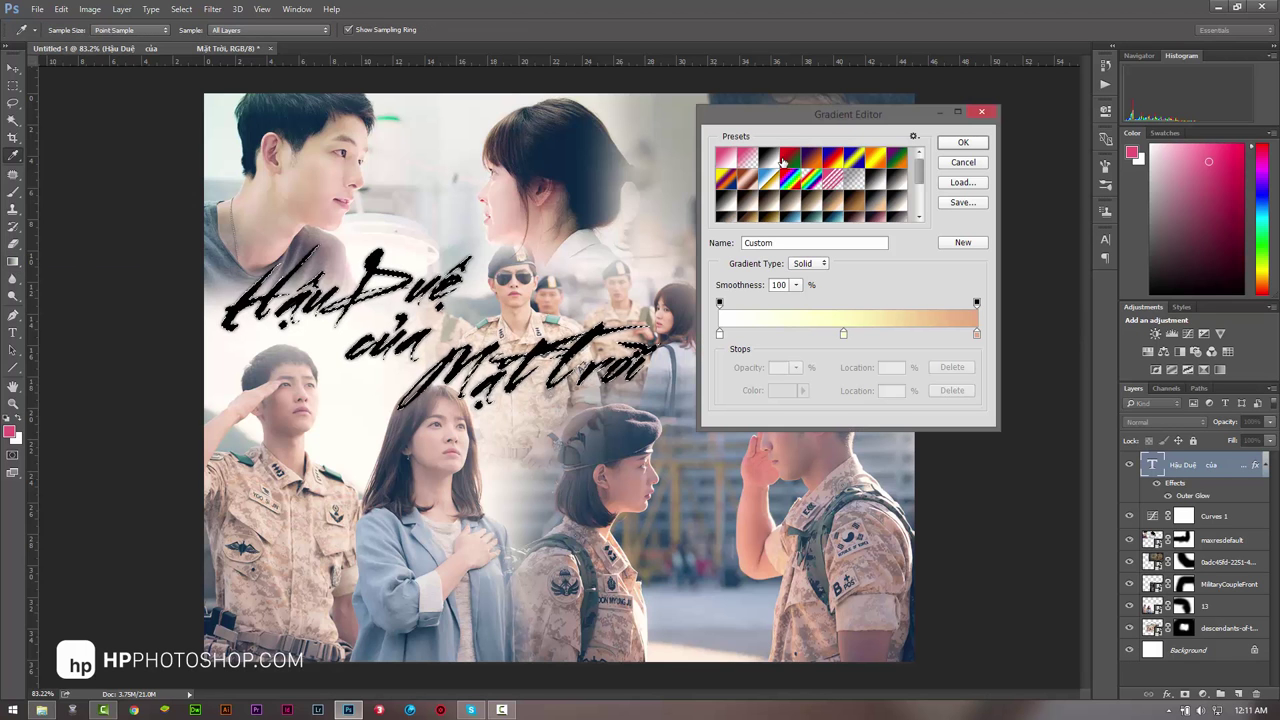
click(789, 158)
Step: Start from the Black, White preset and make the left stop white (#ffffff)
click(720, 334)
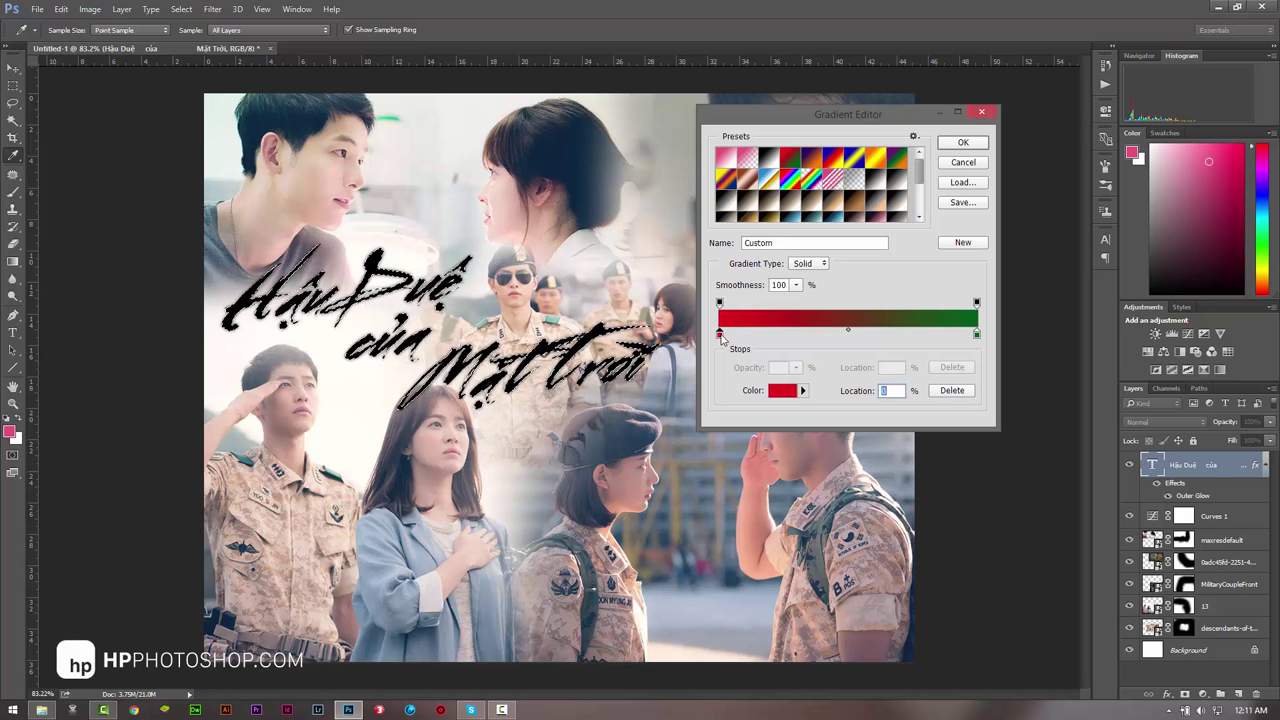
click(769, 162)
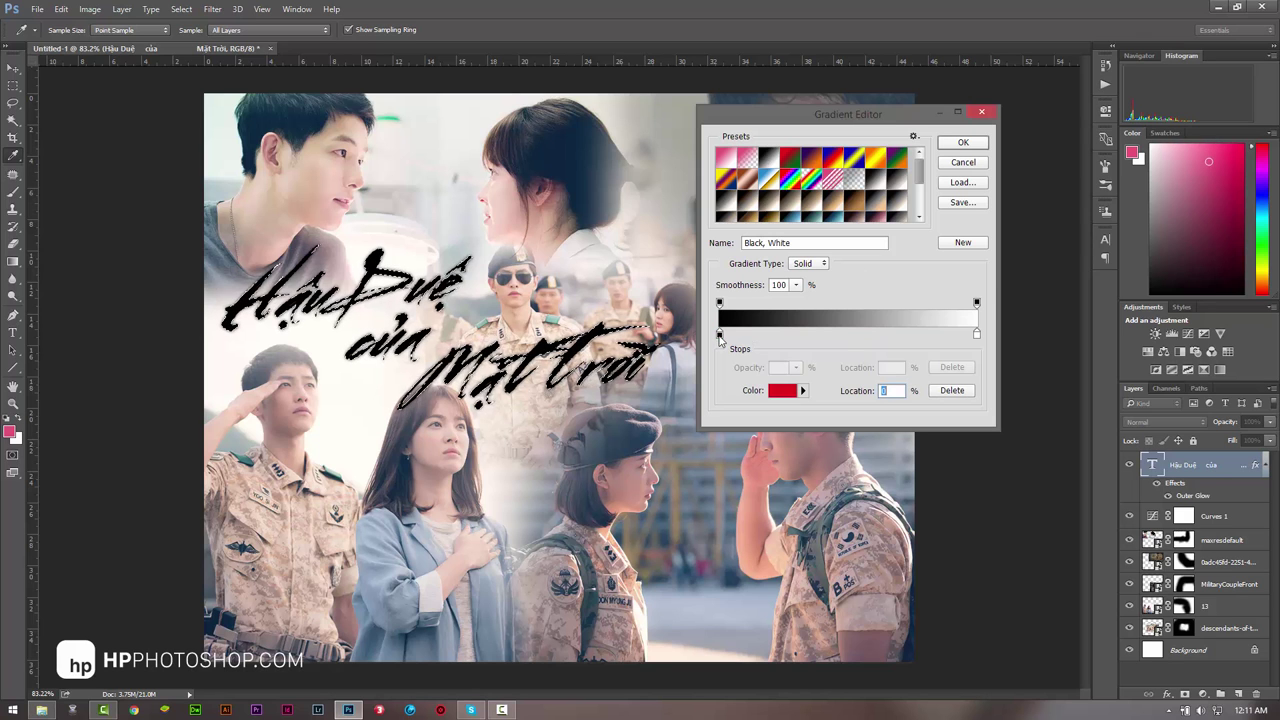
click(720, 335)
click(782, 396)
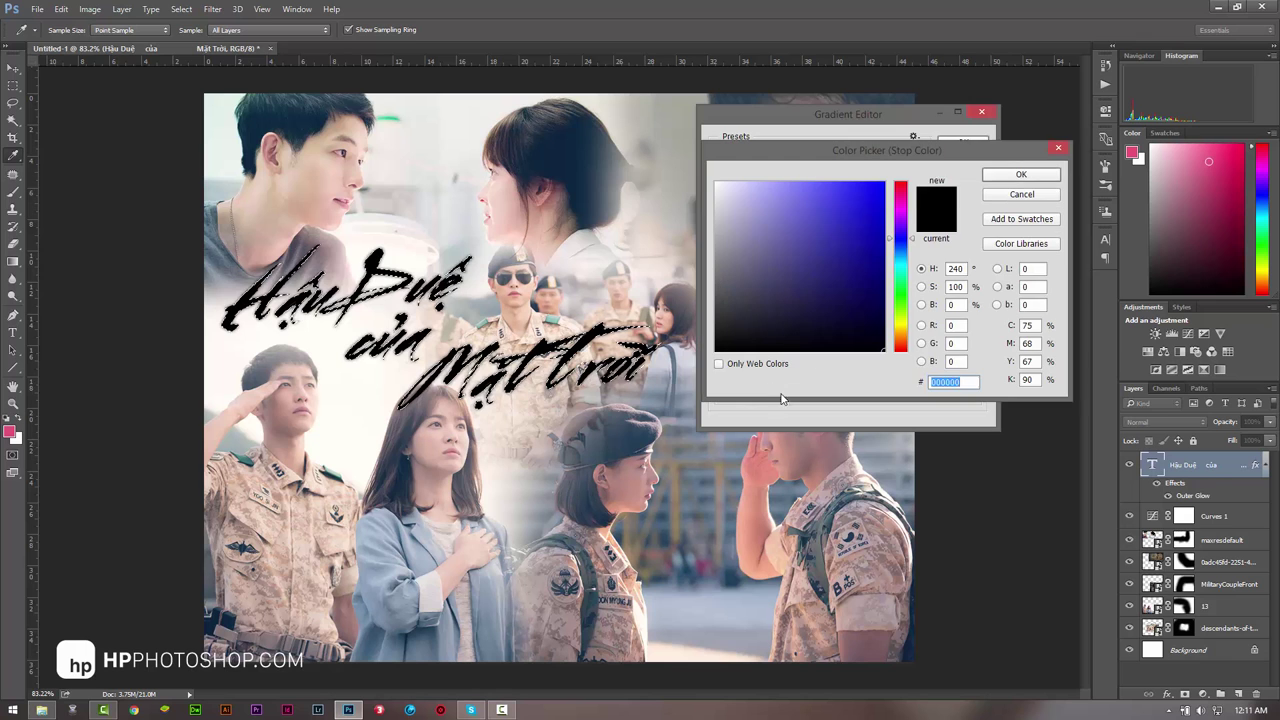
text(ffffff)
click(1021, 174)
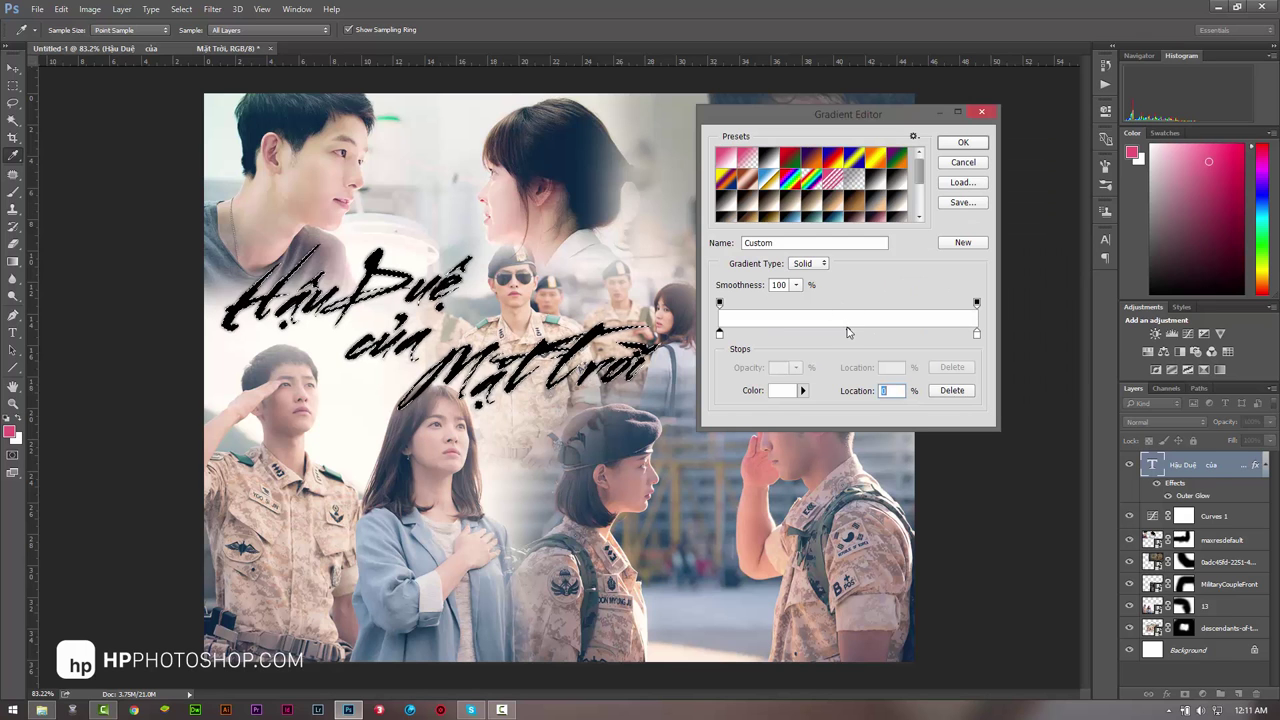
Step: Add a pale yellow (#fff7c5) stop in the middle of the gradient
click(782, 391)
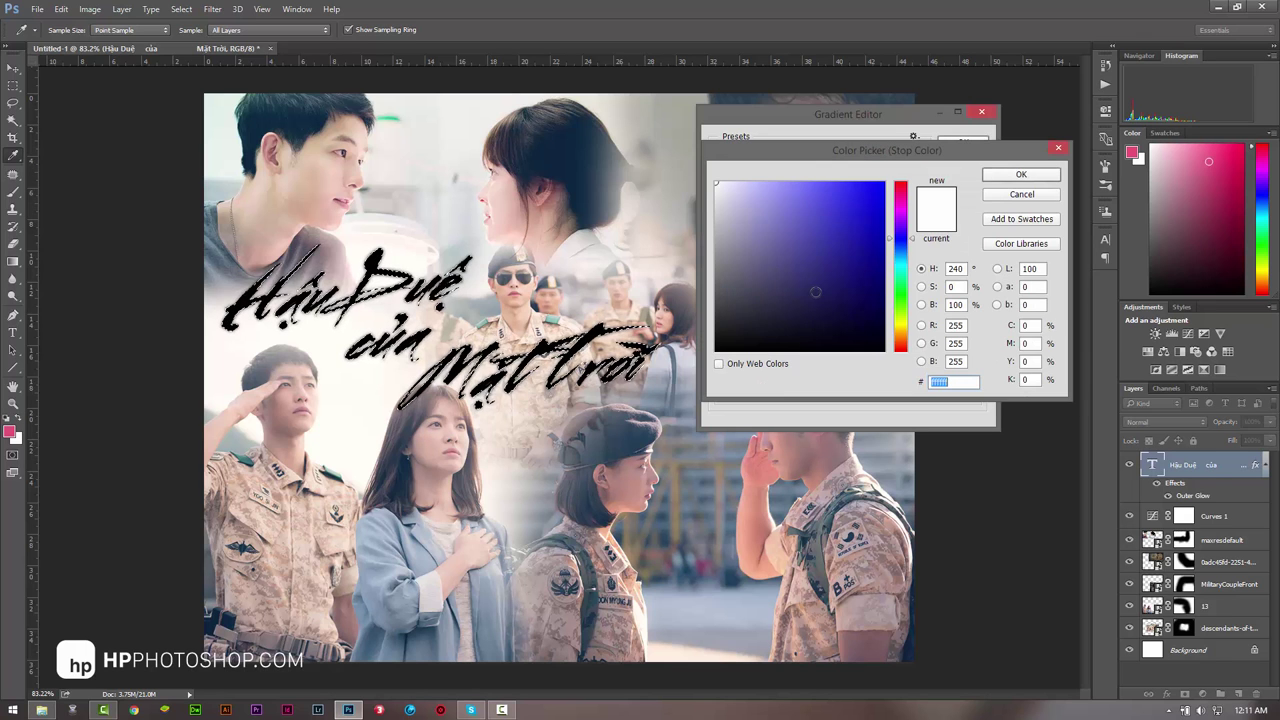
drag(903, 330, 903, 327)
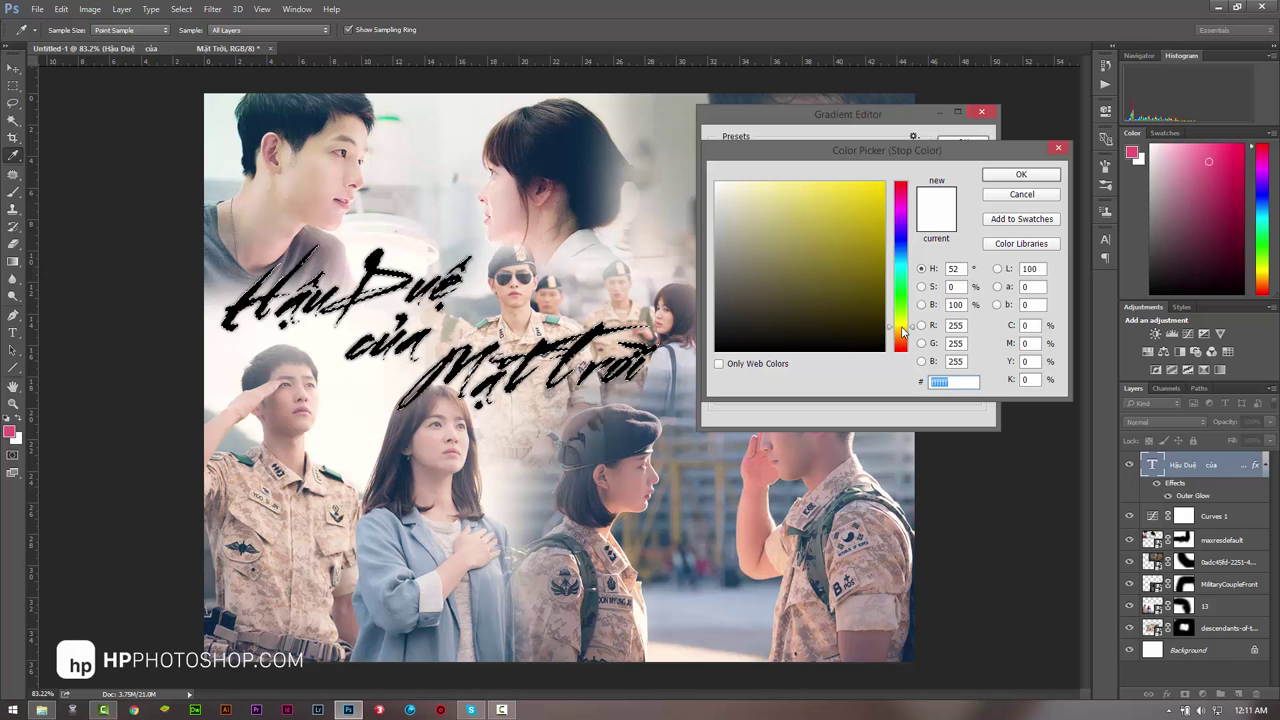
click(754, 187)
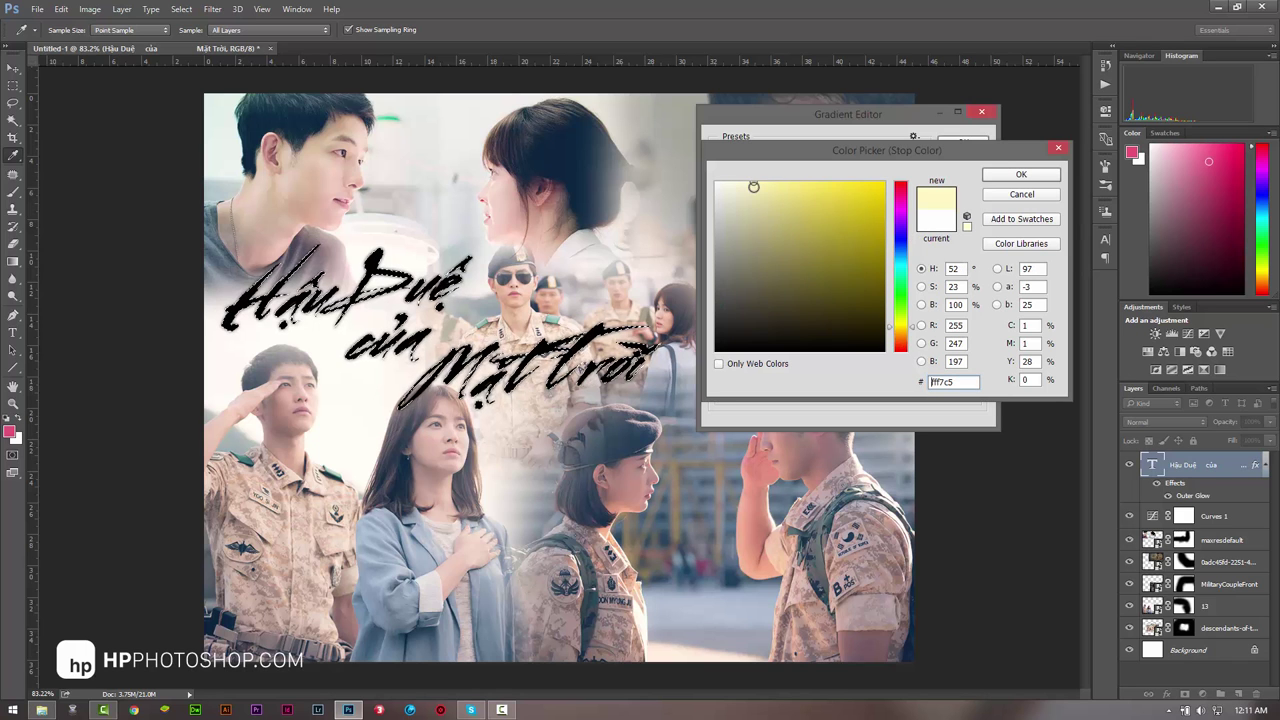
click(1021, 175)
click(785, 391)
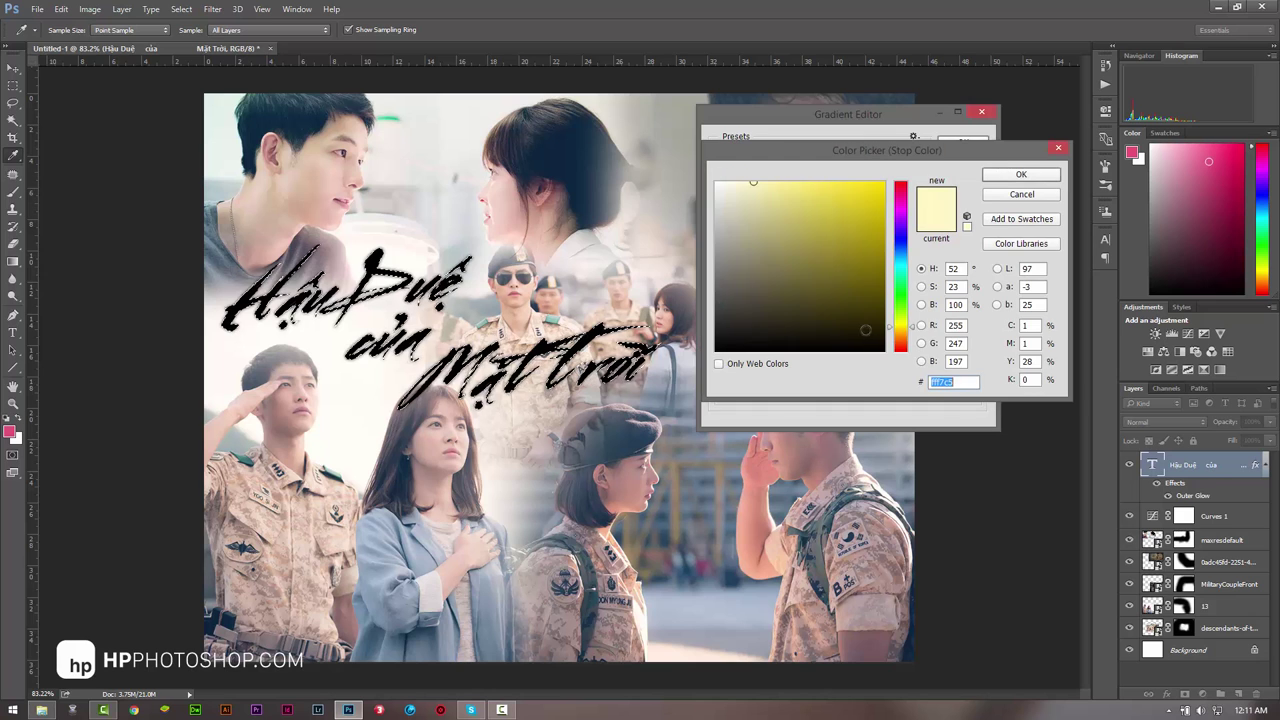
click(1030, 177)
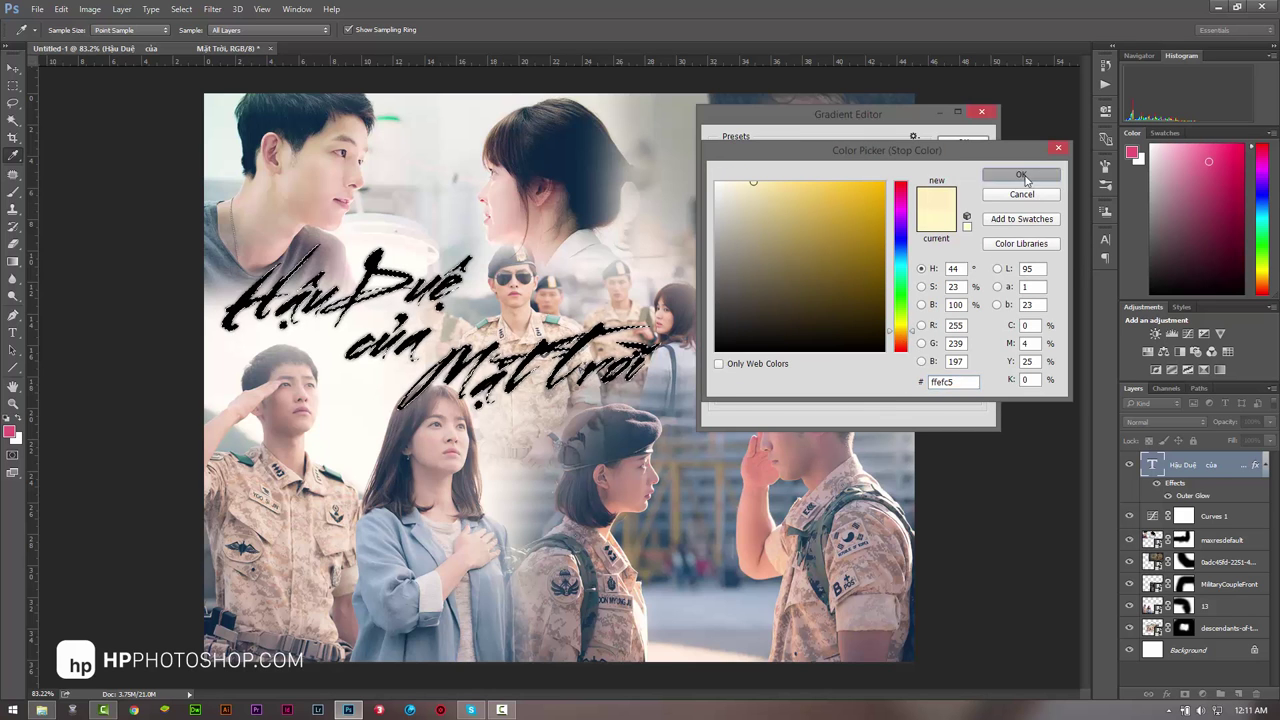
Step: Set the right stop to #daa985, nudge the midpoint, and accept the gradient
click(977, 334)
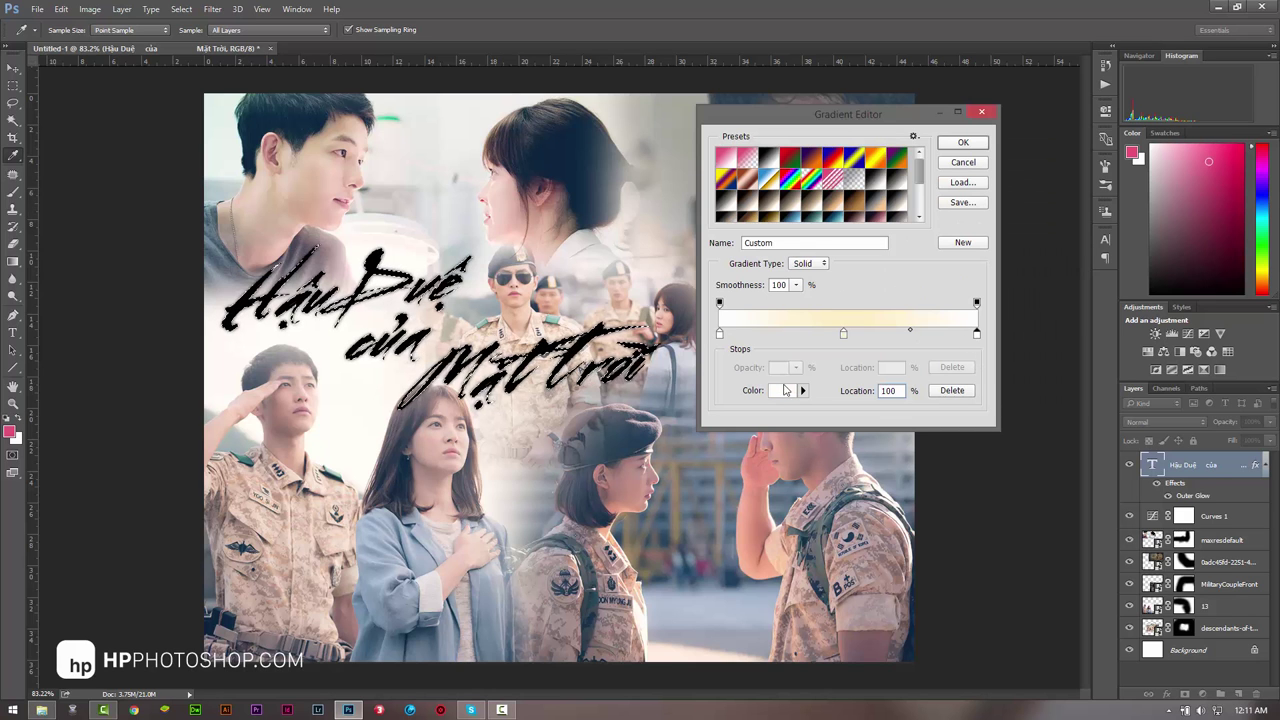
click(785, 390)
text(daa985)
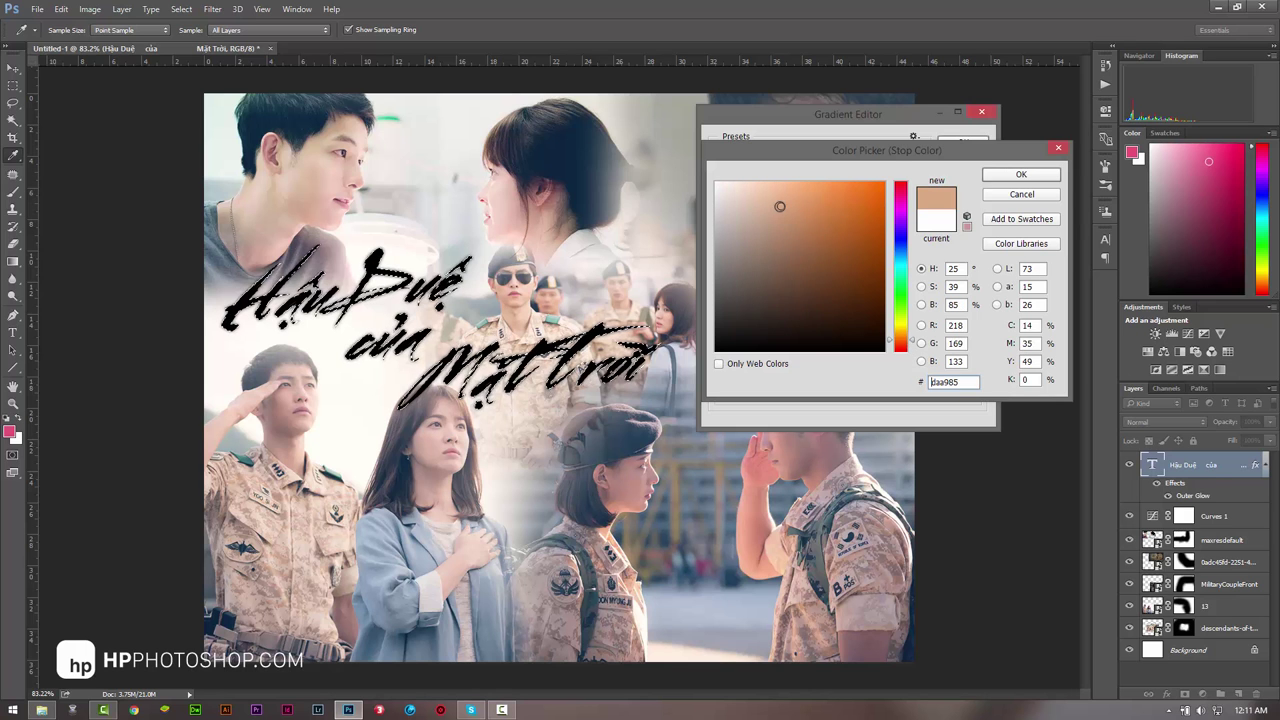
drag(891, 160, 1117, 200)
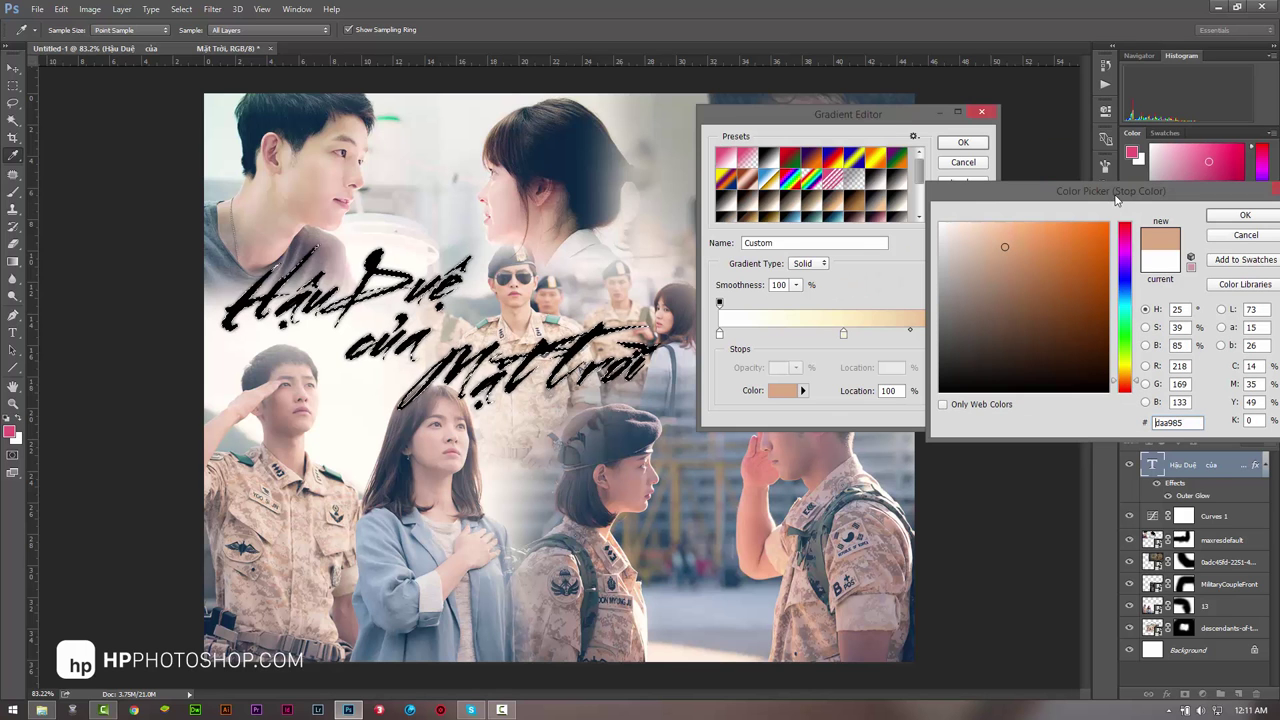
click(1245, 216)
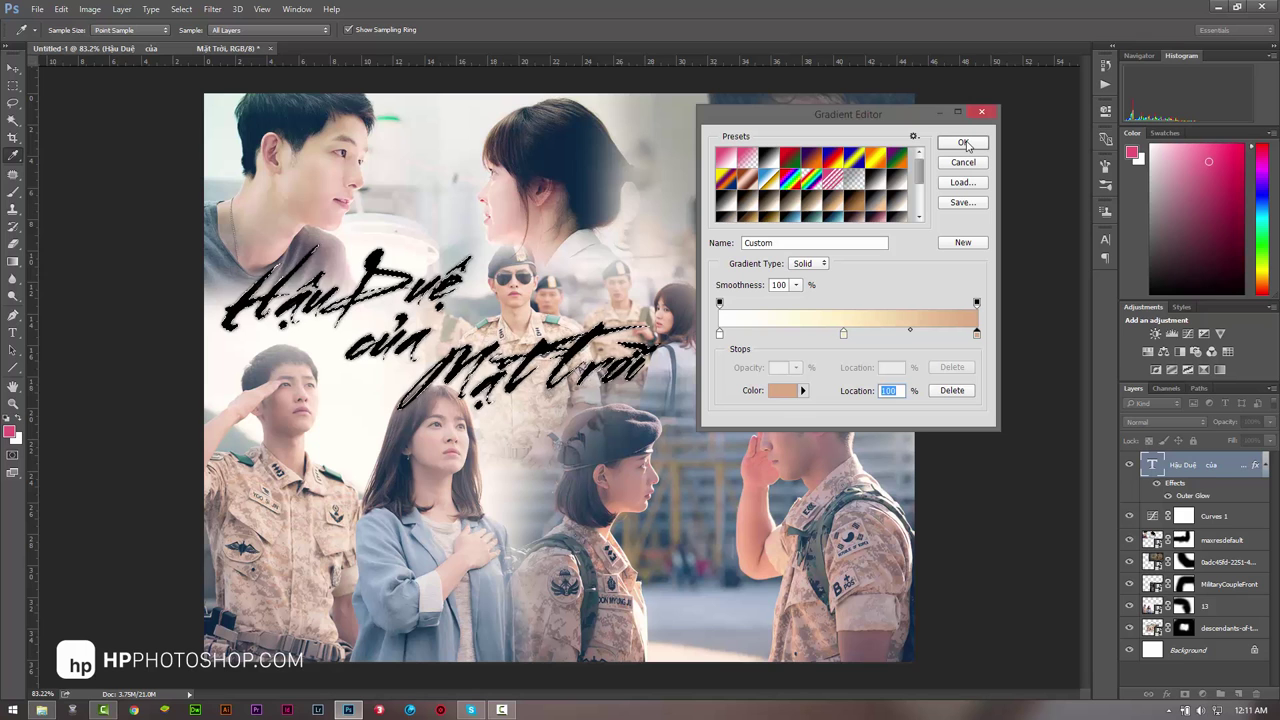
drag(910, 331, 914, 331)
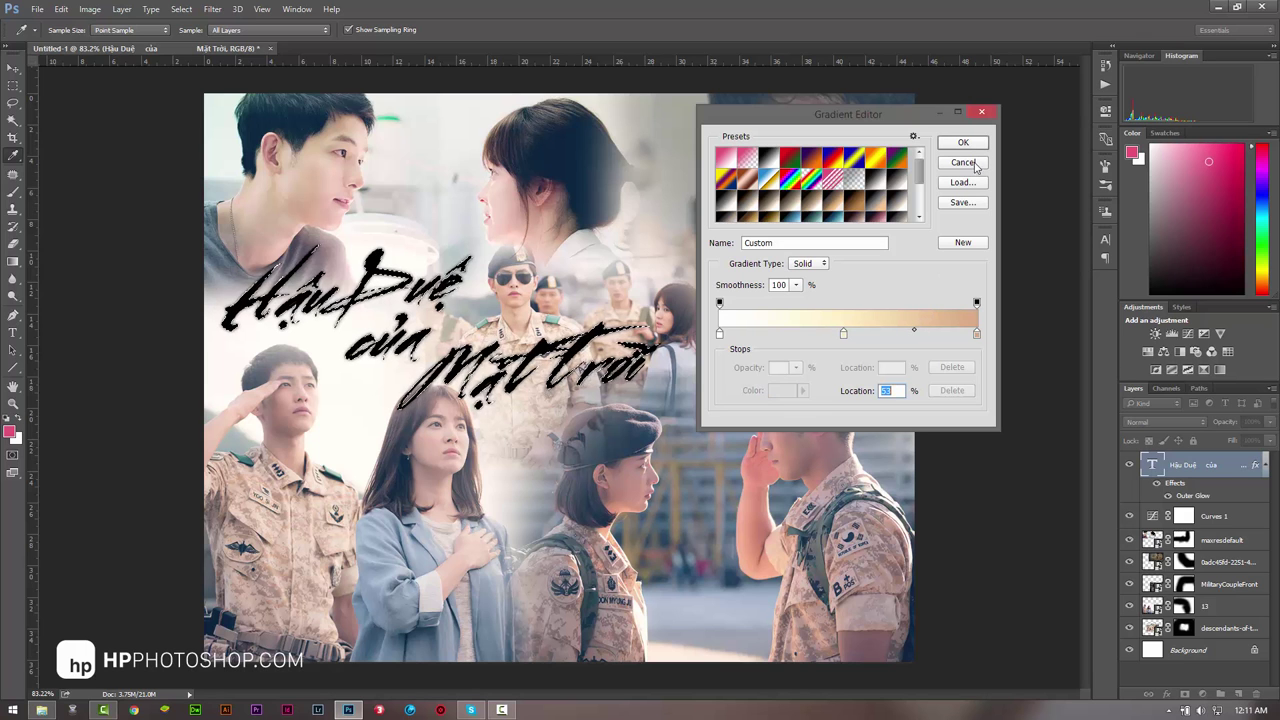
click(963, 143)
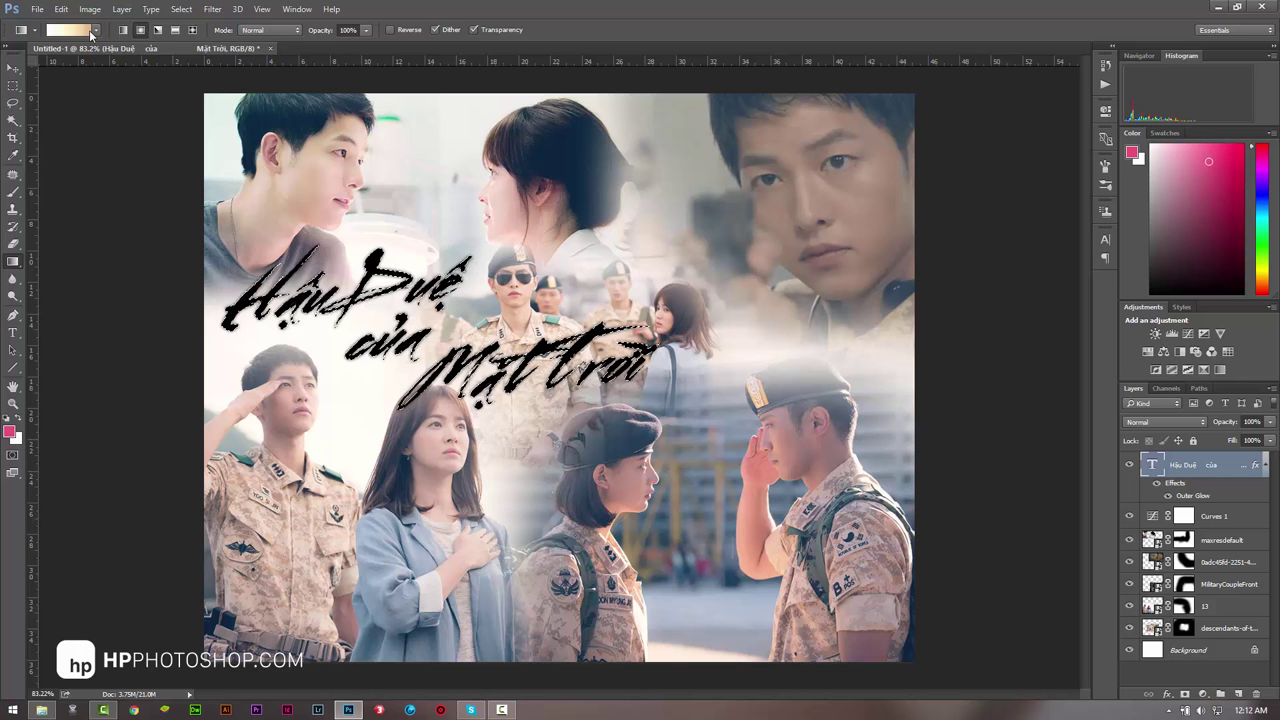
Step: Add a new Layer 1 and drag the gold gradient across the title lettering
click(124, 10)
mouse_move(130, 23)
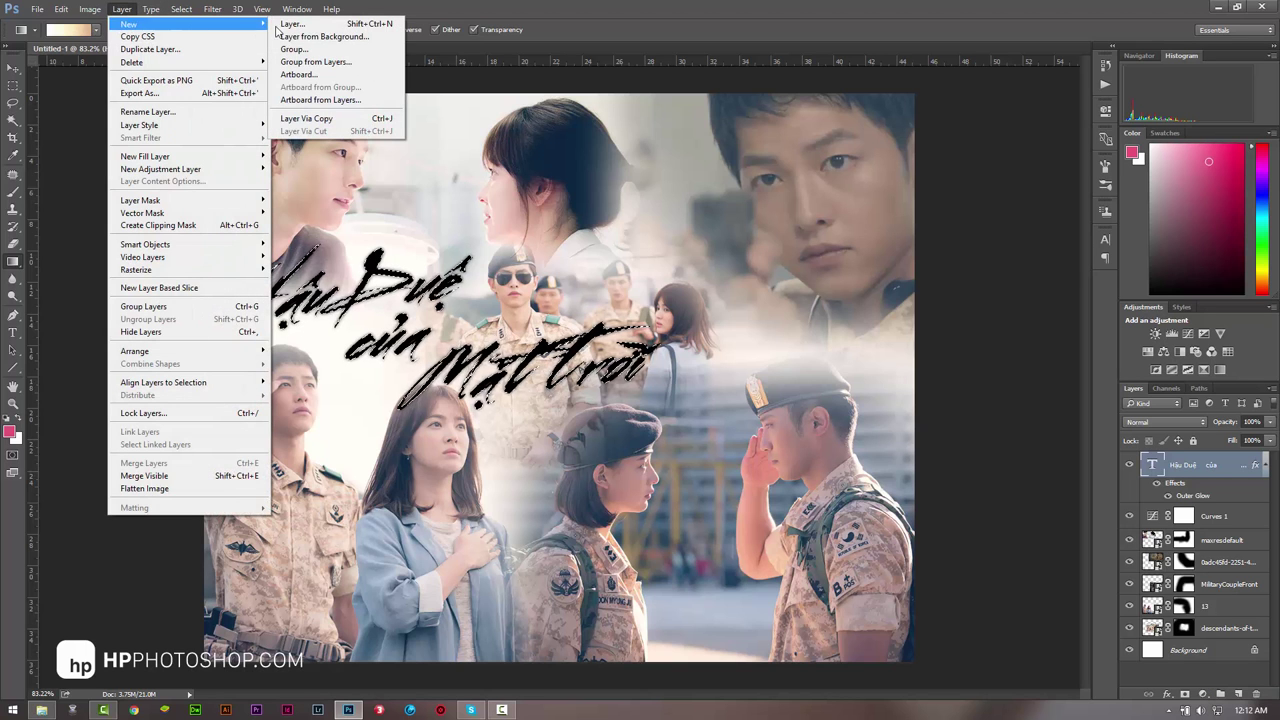
click(312, 26)
click(803, 223)
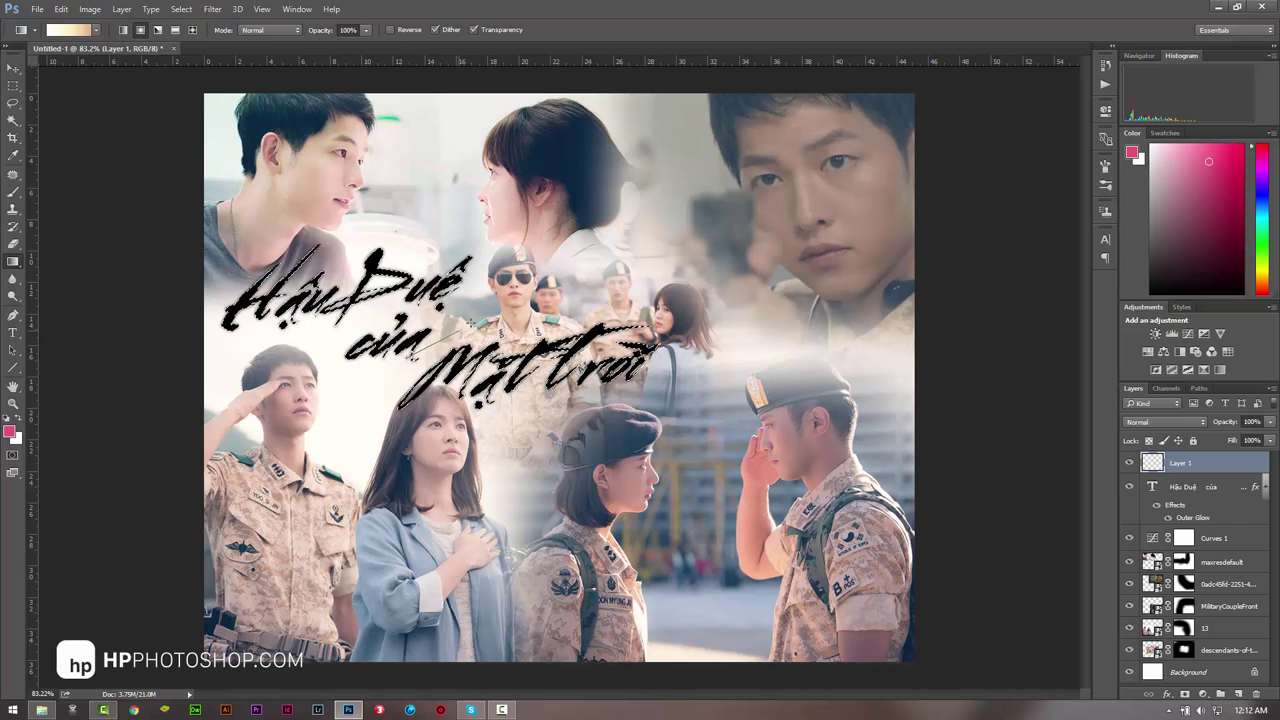
drag(486, 314, 487, 314)
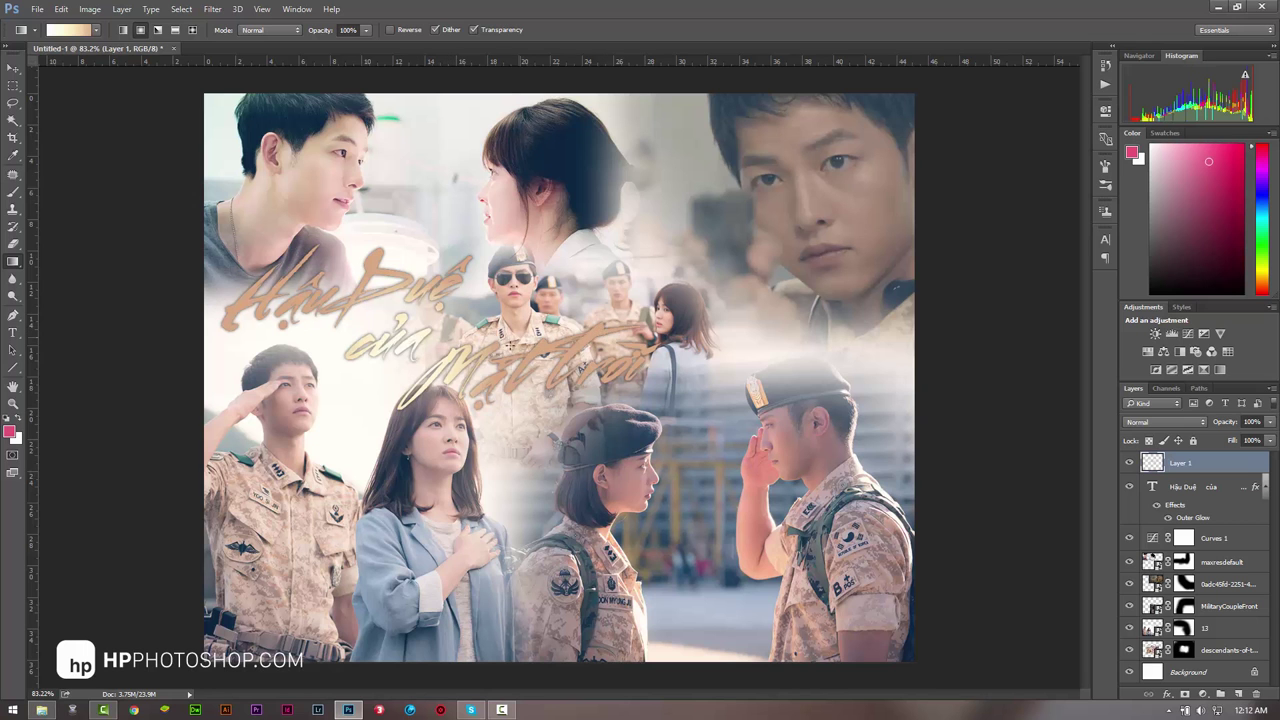
key(z)
mouse_move(612, 336)
mouse_down()
mouse_move(537, 343)
mouse_move(505, 421)
mouse_move(484, 394)
mouse_up()
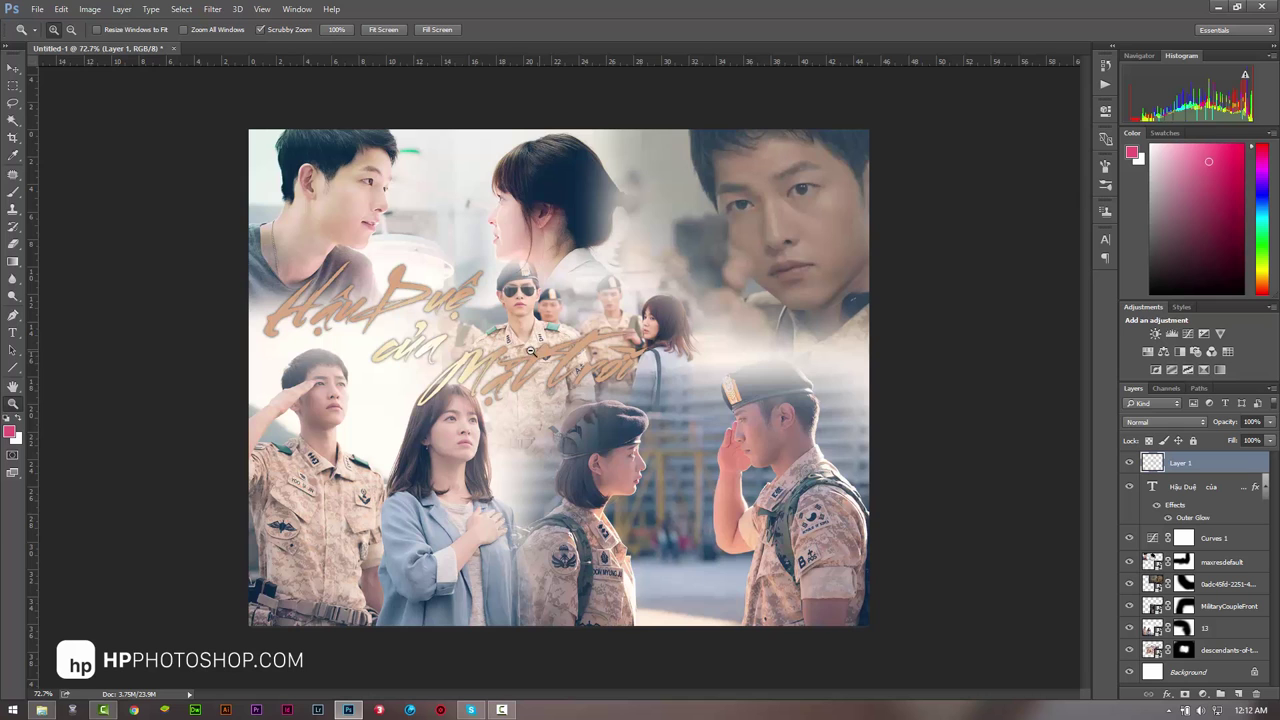
Step: Select the text layer together with Layer 1 and drag the title to the bottom
drag(530, 353, 525, 353)
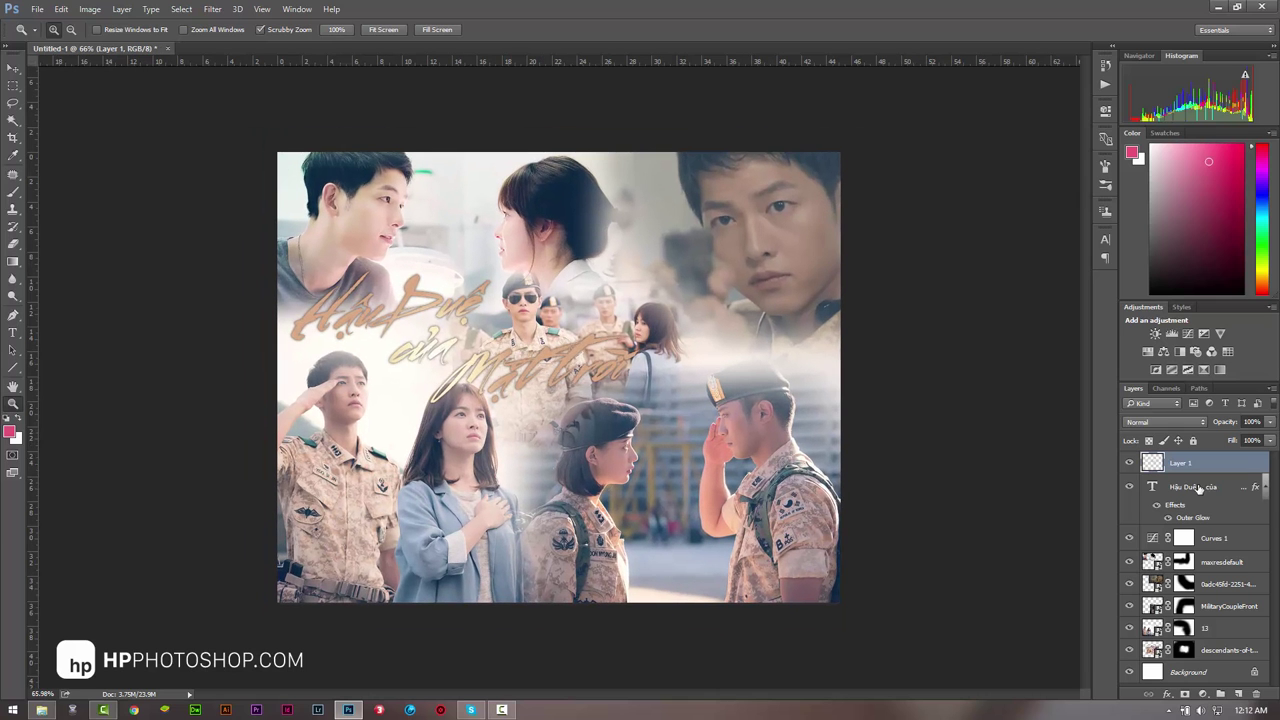
shift+click(1204, 488)
mouse_move(550, 370)
mouse_down()
mouse_move(536, 548)
mouse_move(574, 552)
mouse_up()
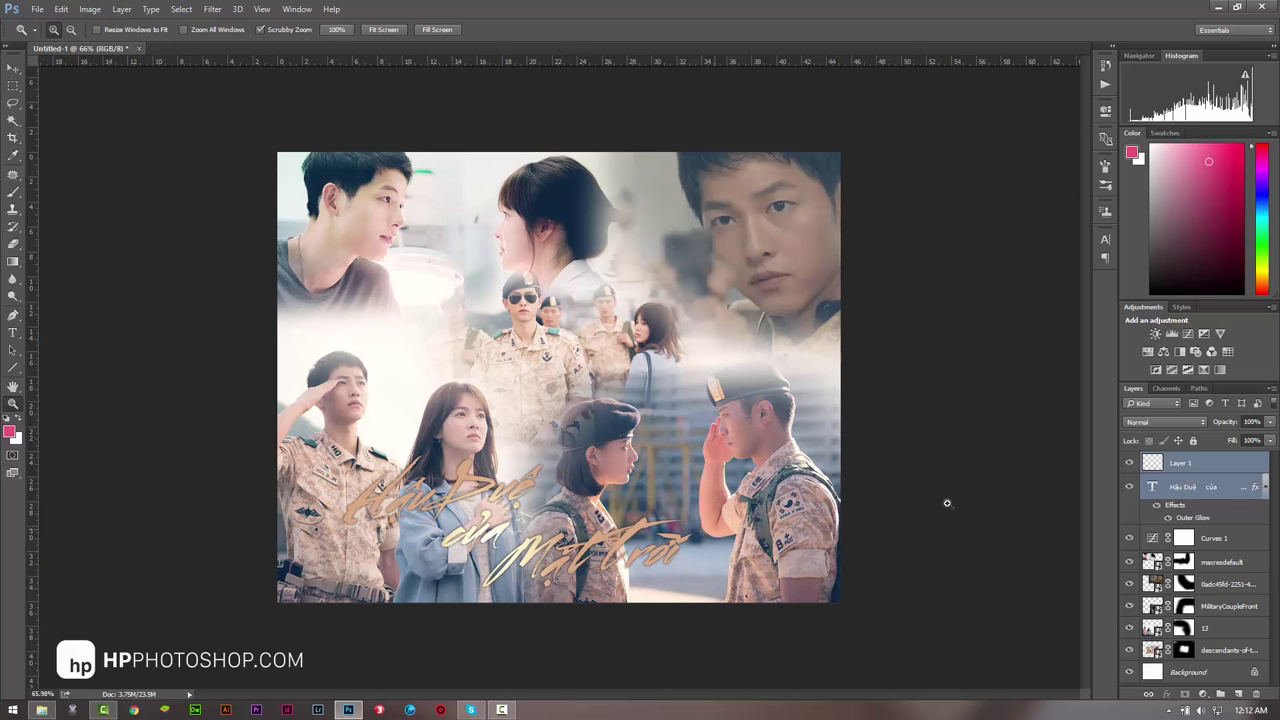
Step: Raise the title's Outer Glow size from 7 px to 18 px
double_click(1226, 490)
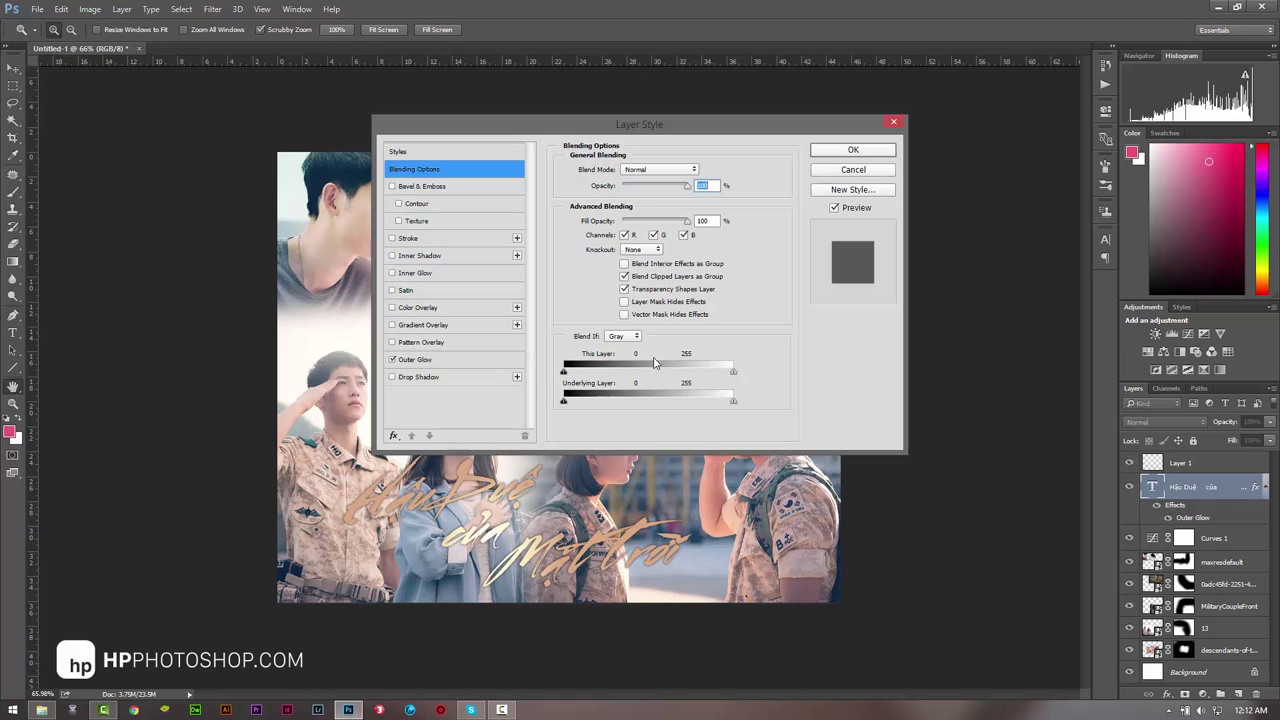
click(433, 359)
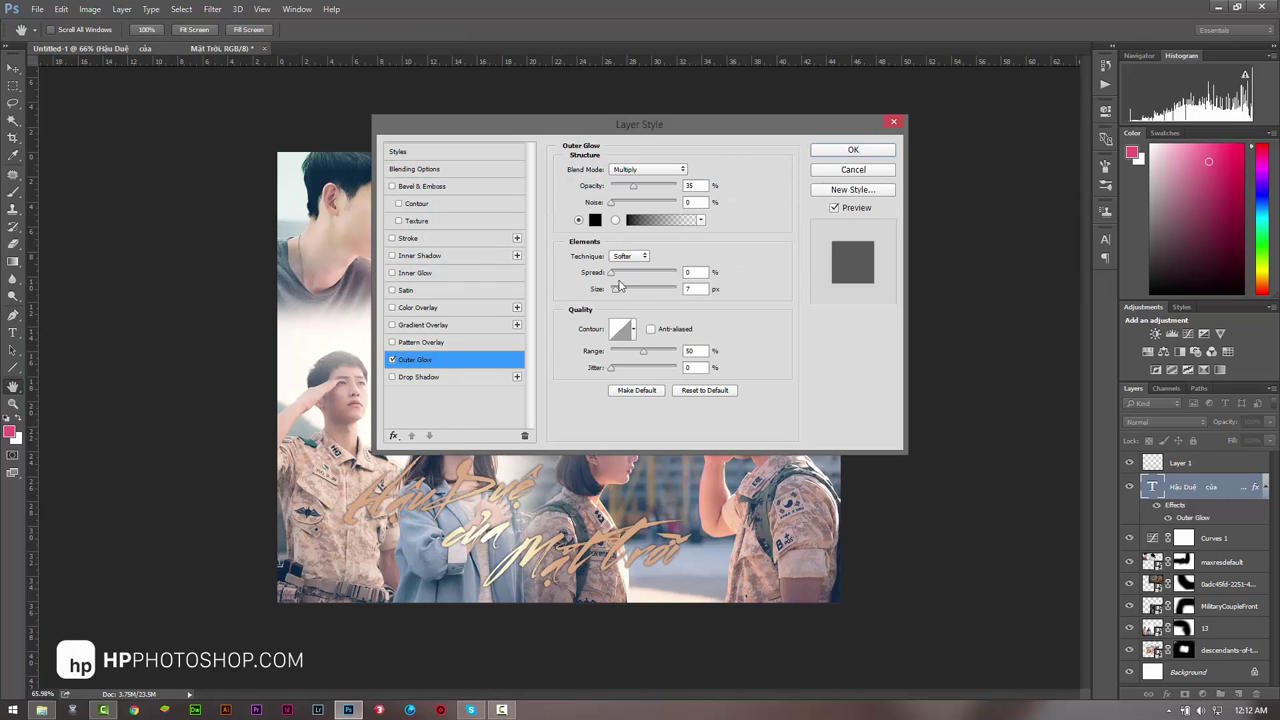
drag(624, 290, 614, 274)
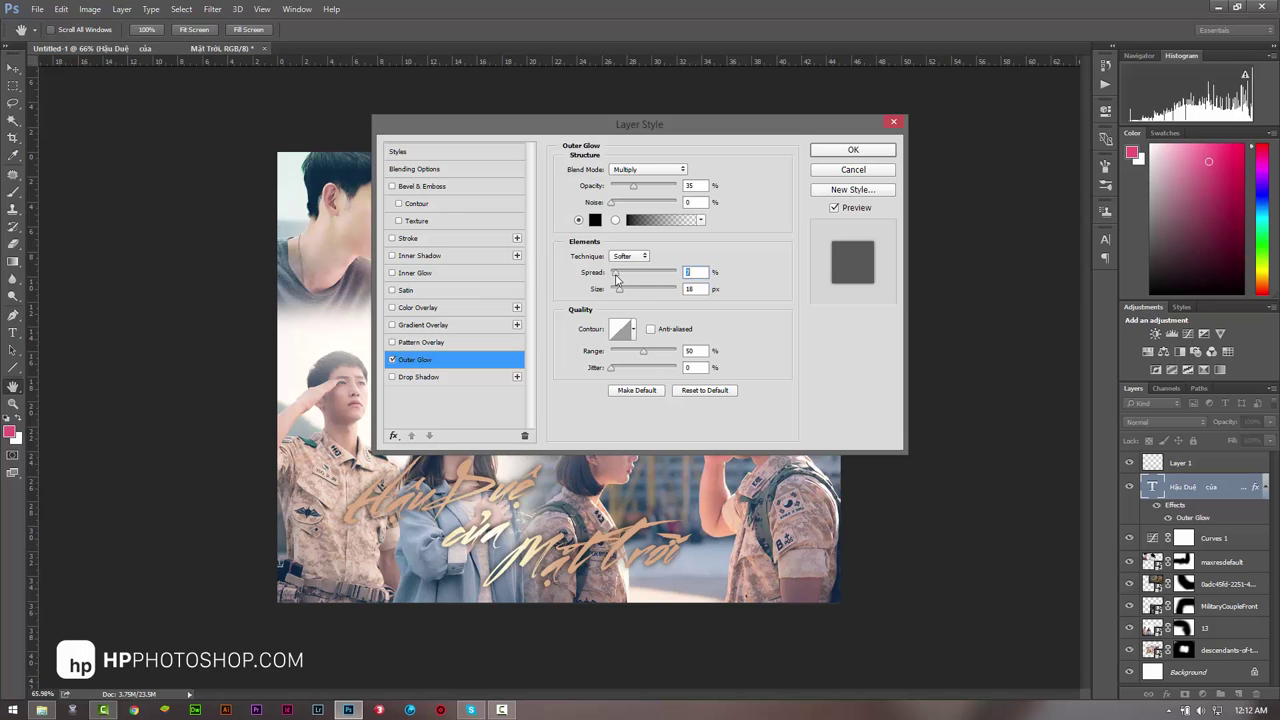
click(853, 150)
key(z)
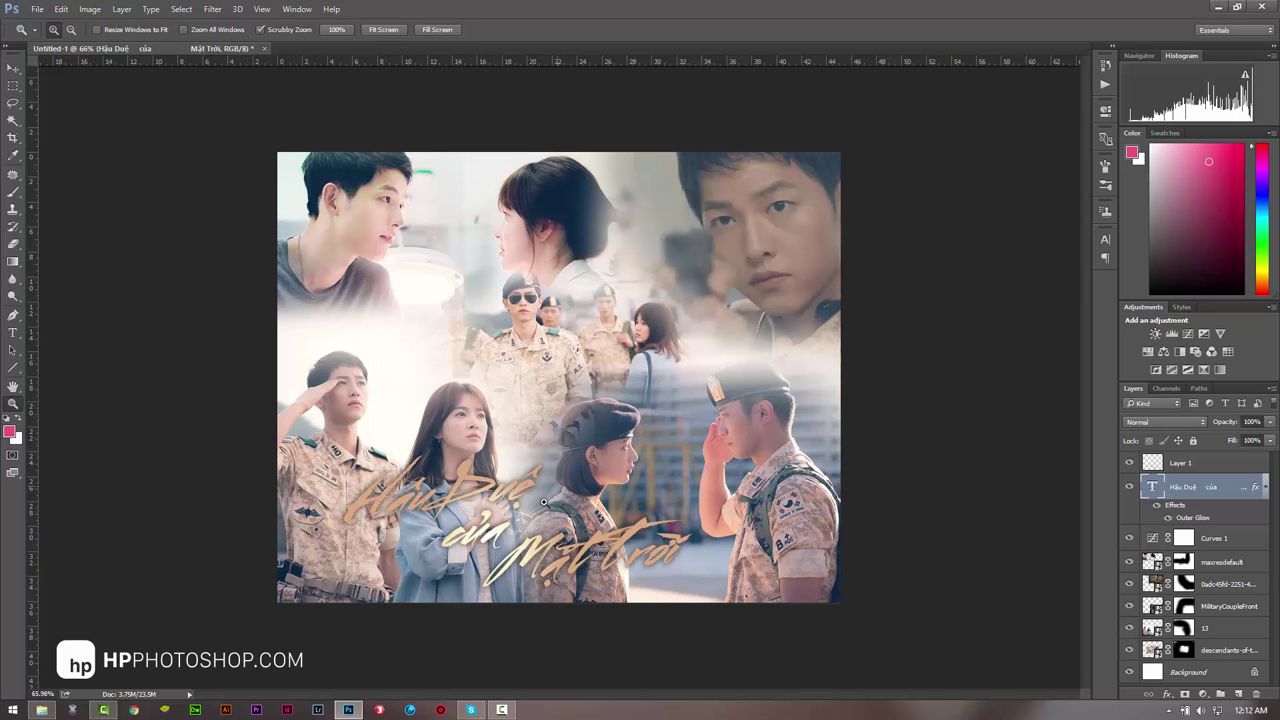
click(569, 378)
drag(569, 378, 598, 374)
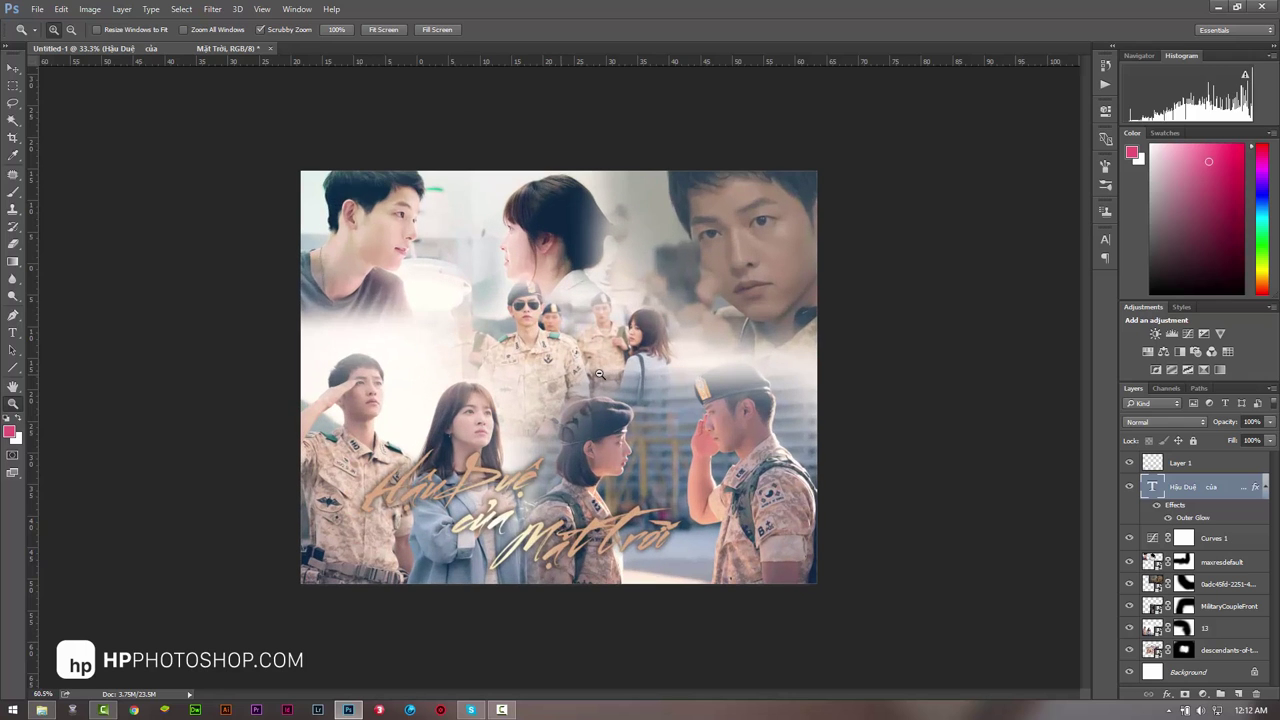